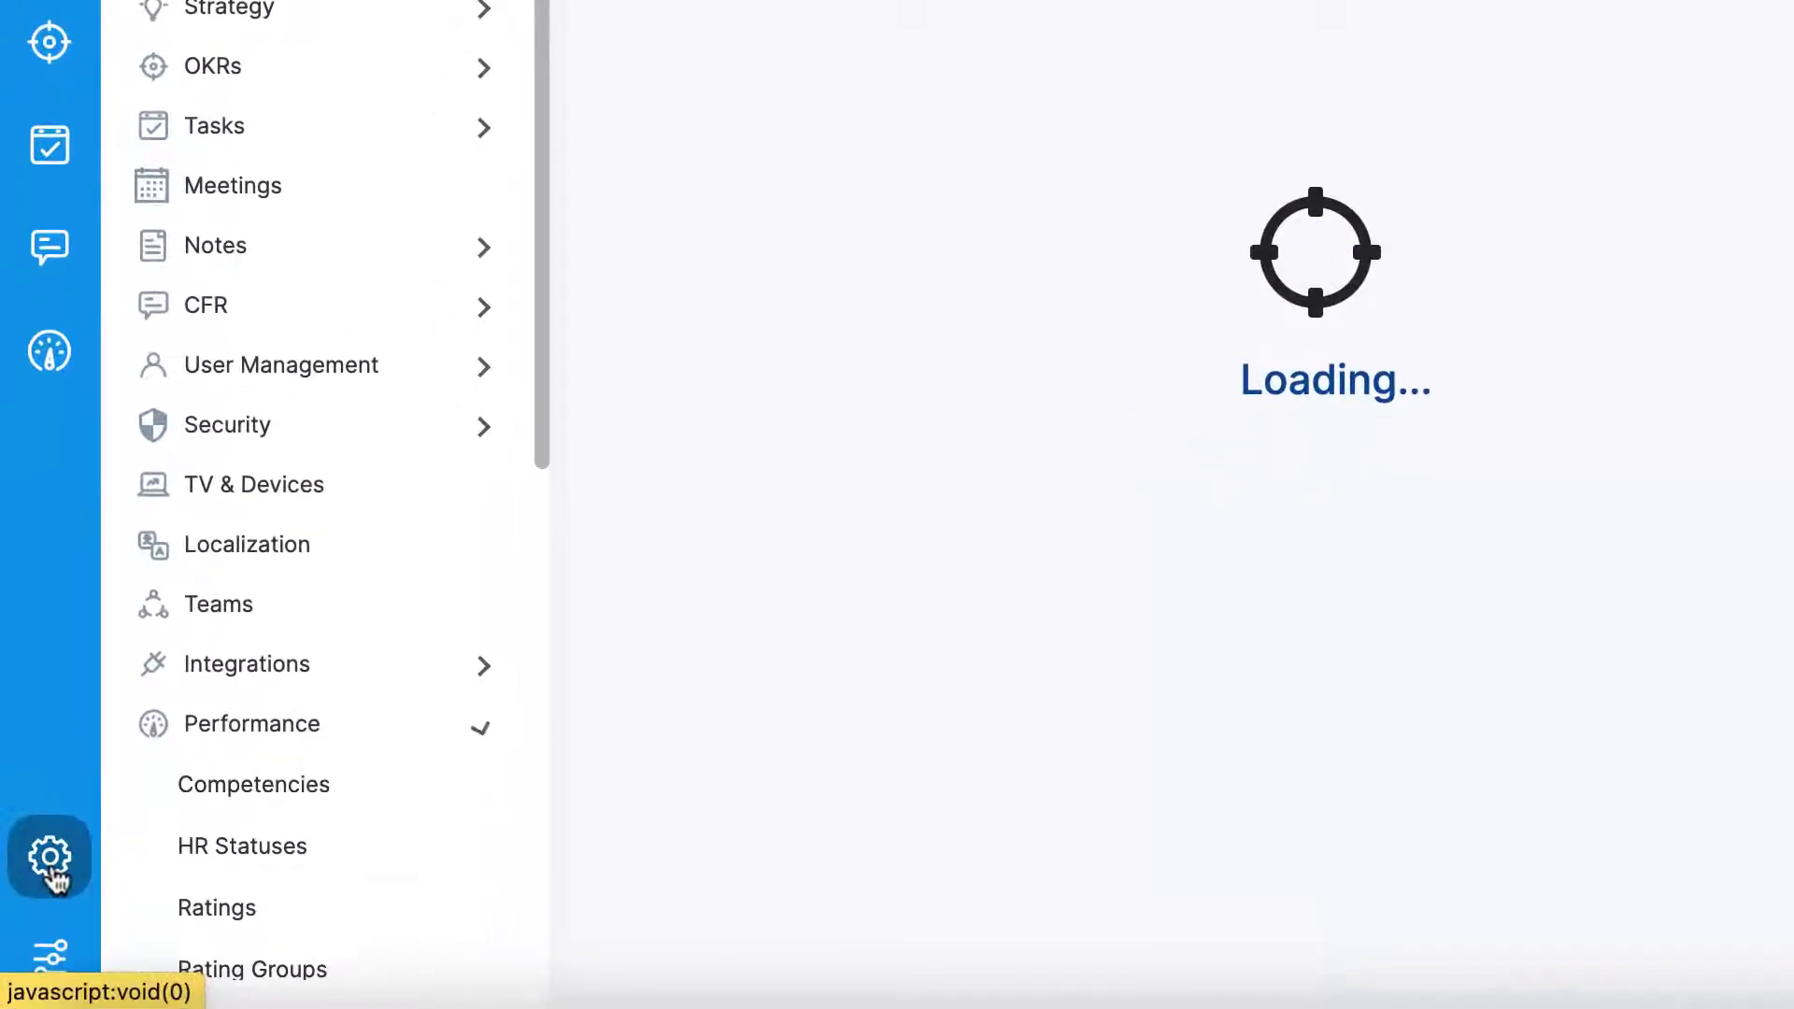
Enable competency groups in reviews, then start a new competency with External off and cancel it
click(264, 792)
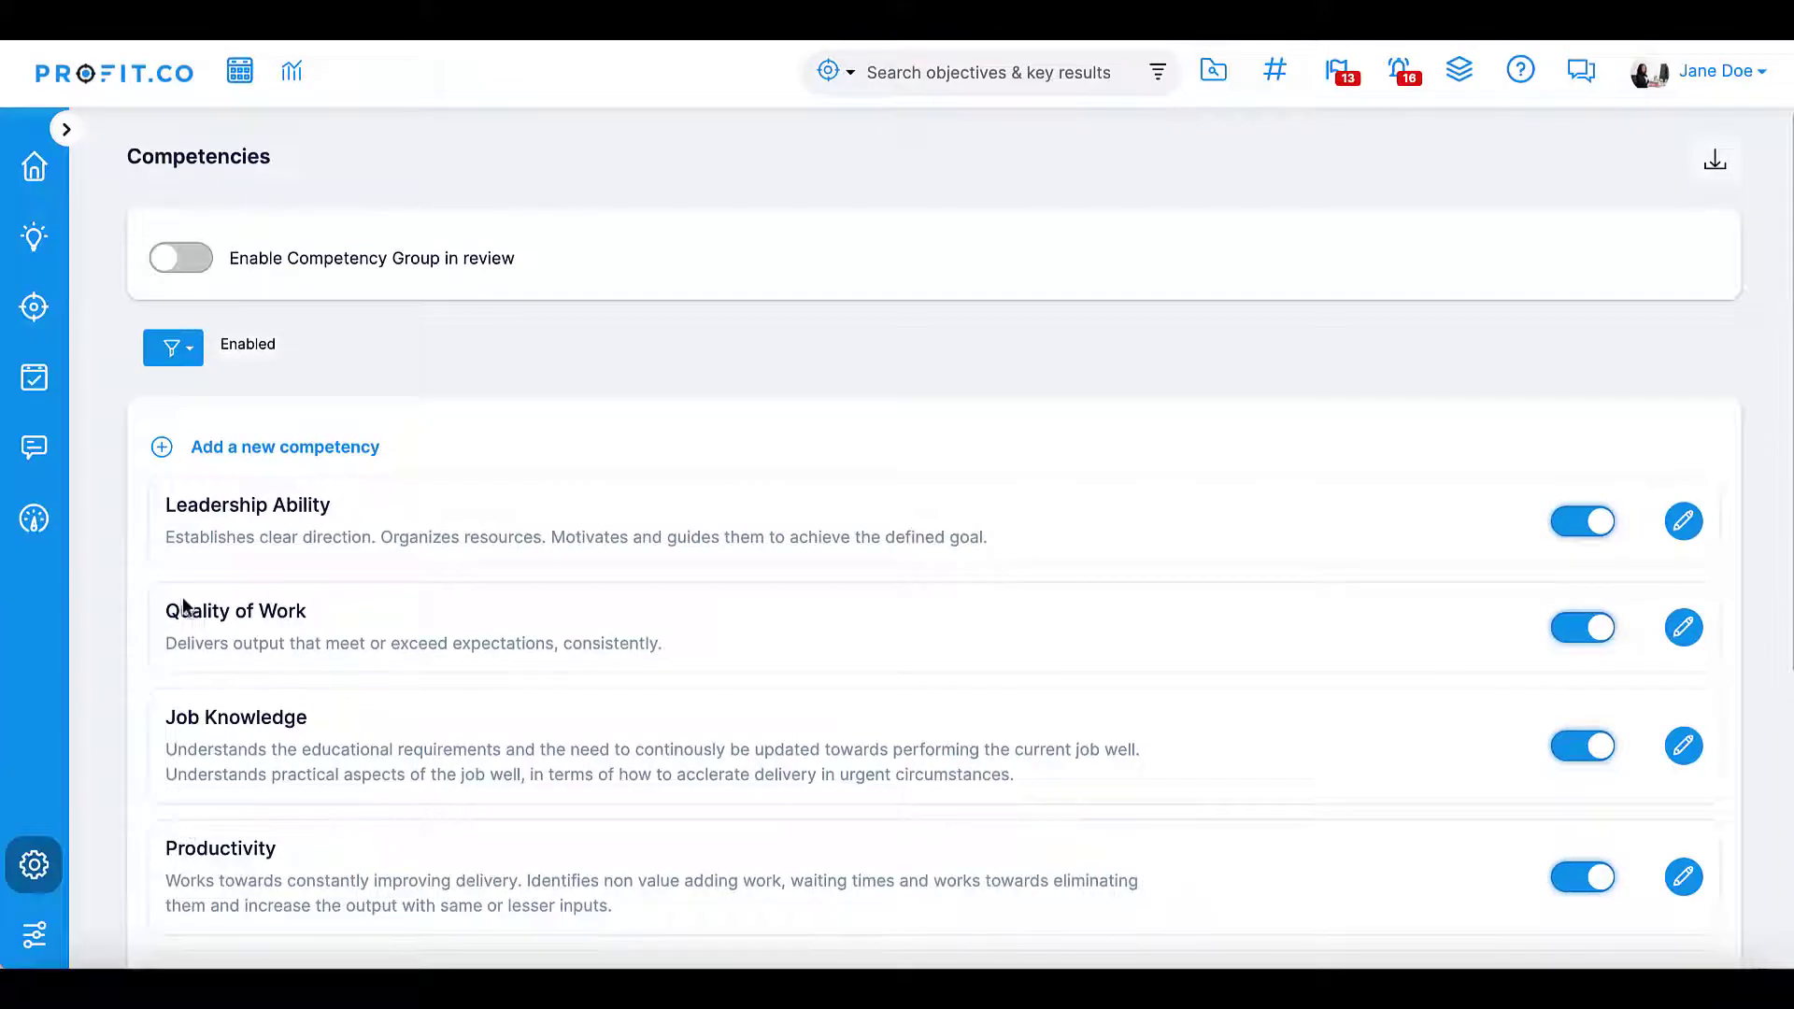
click(184, 262)
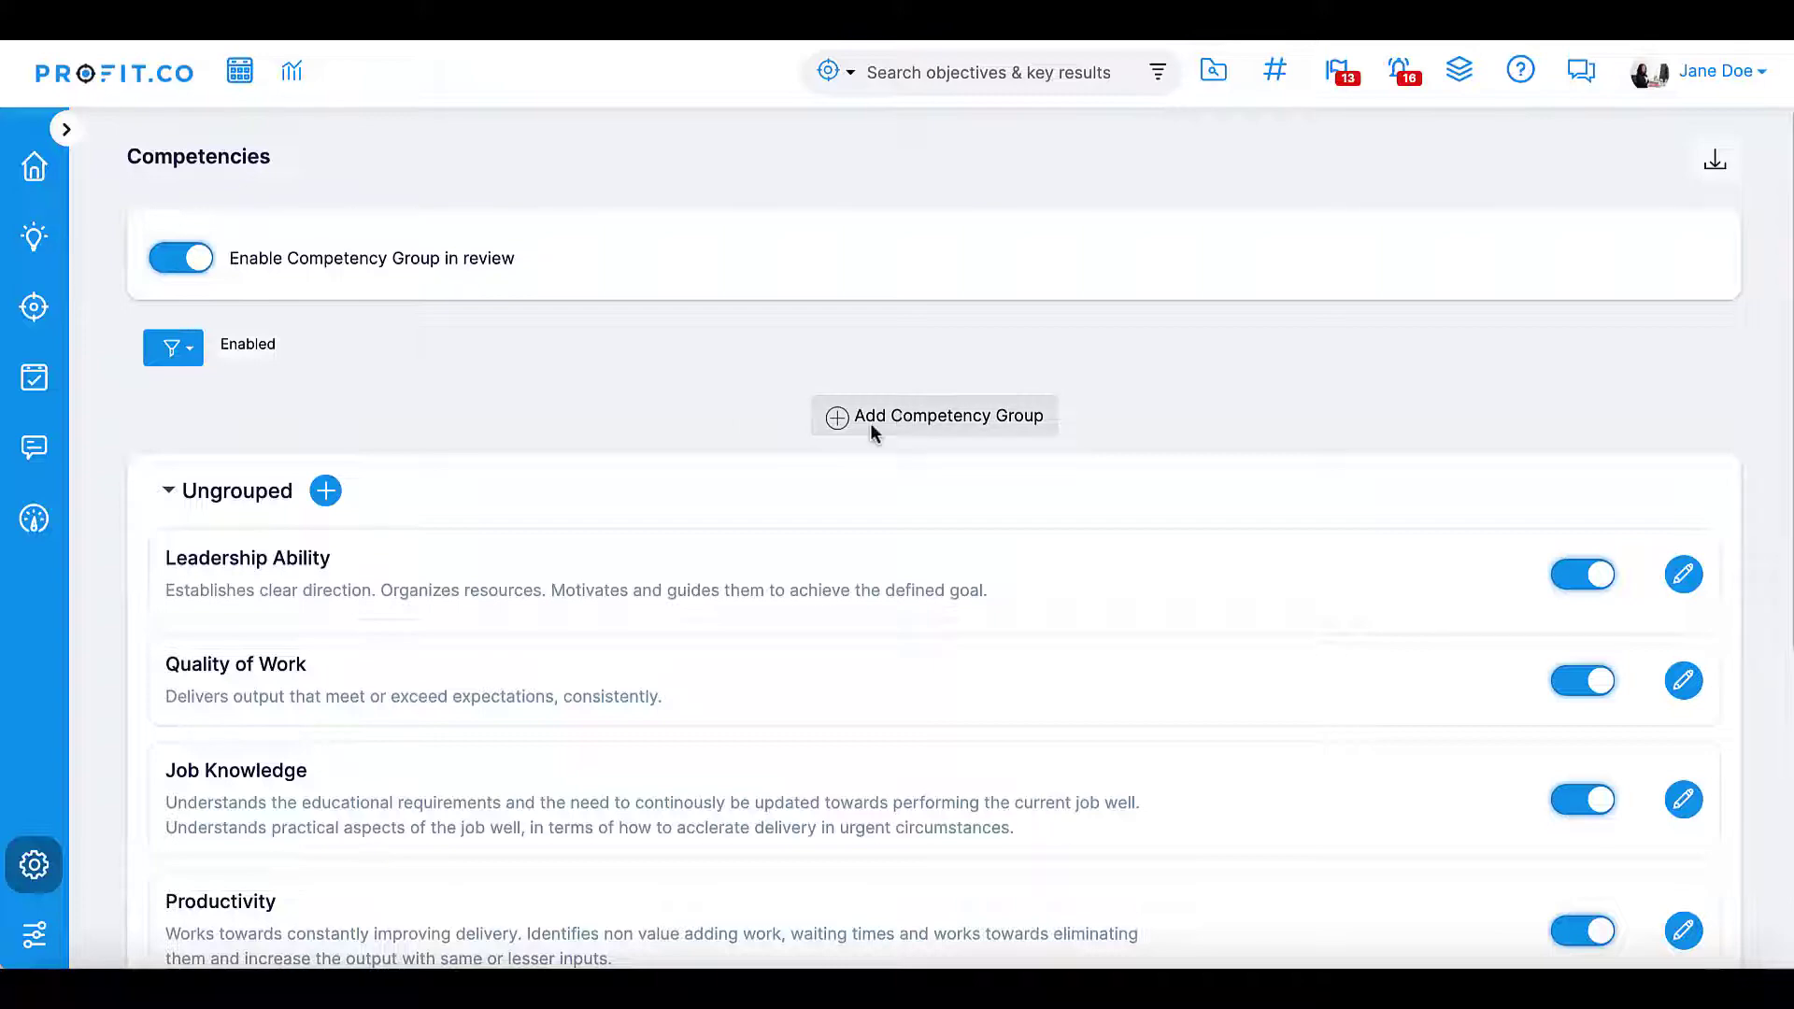
scroll(613, 474, down, 2)
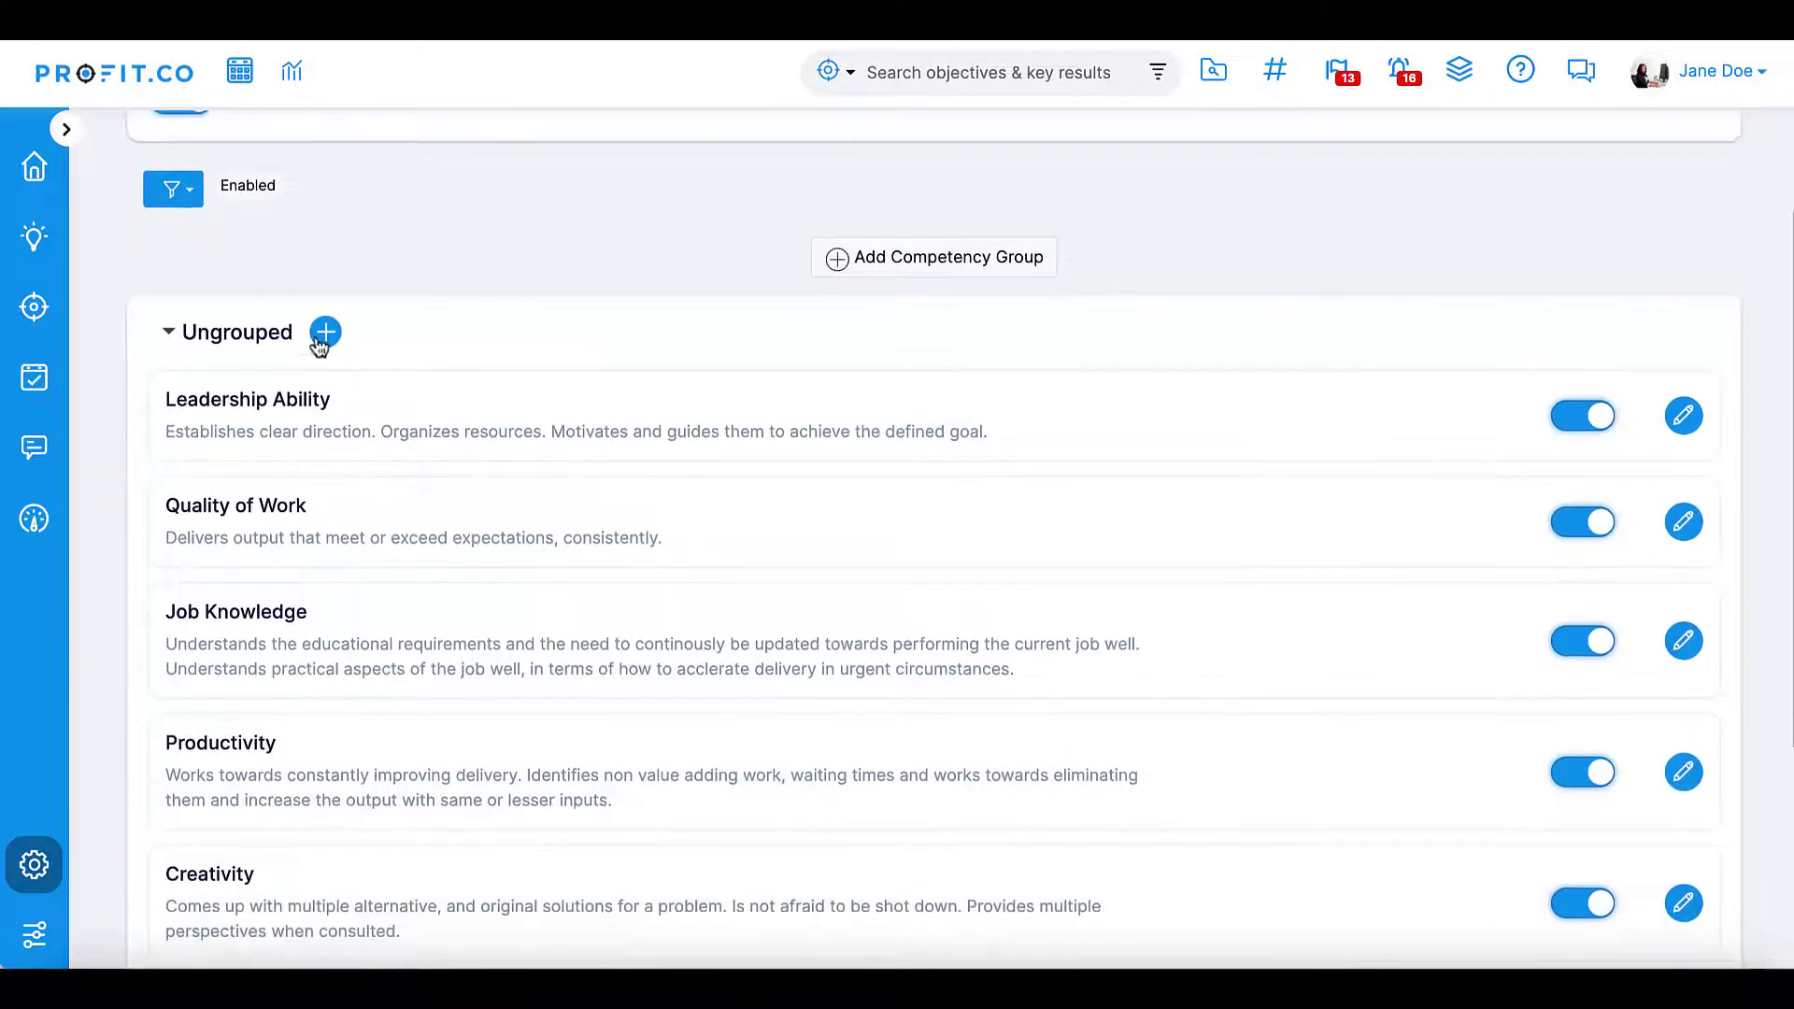
click(320, 338)
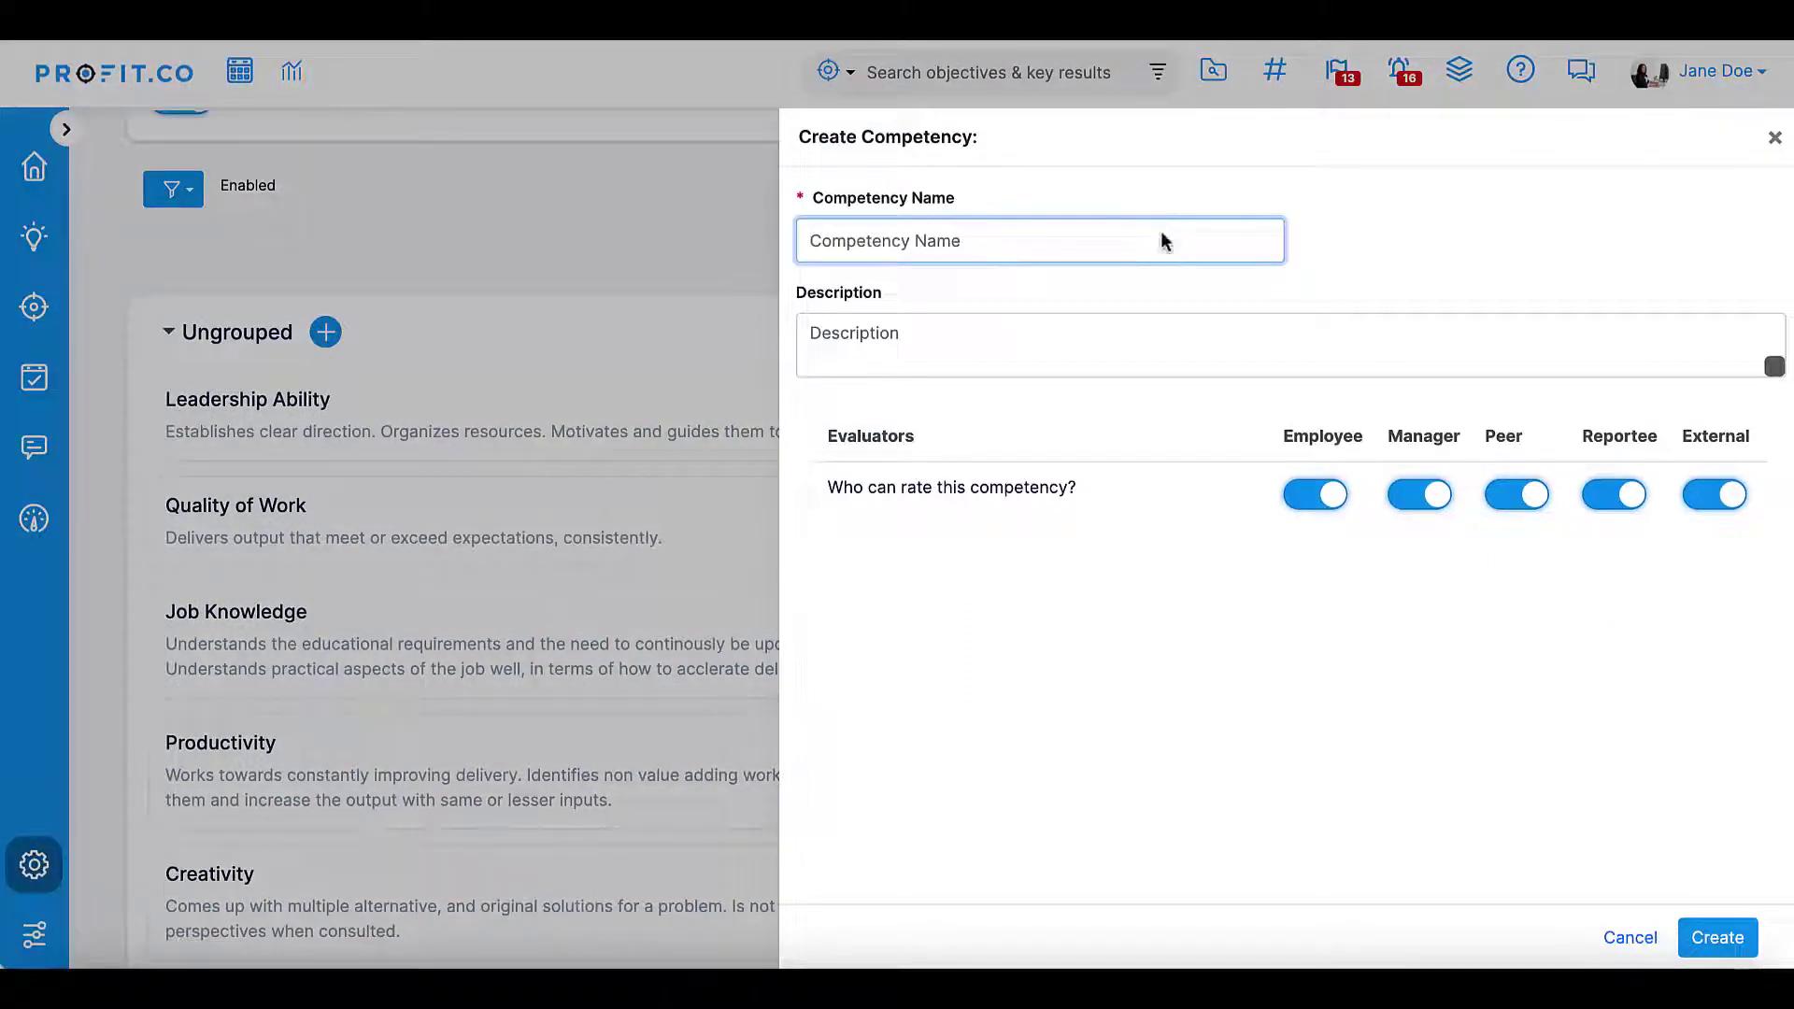
click(1024, 330)
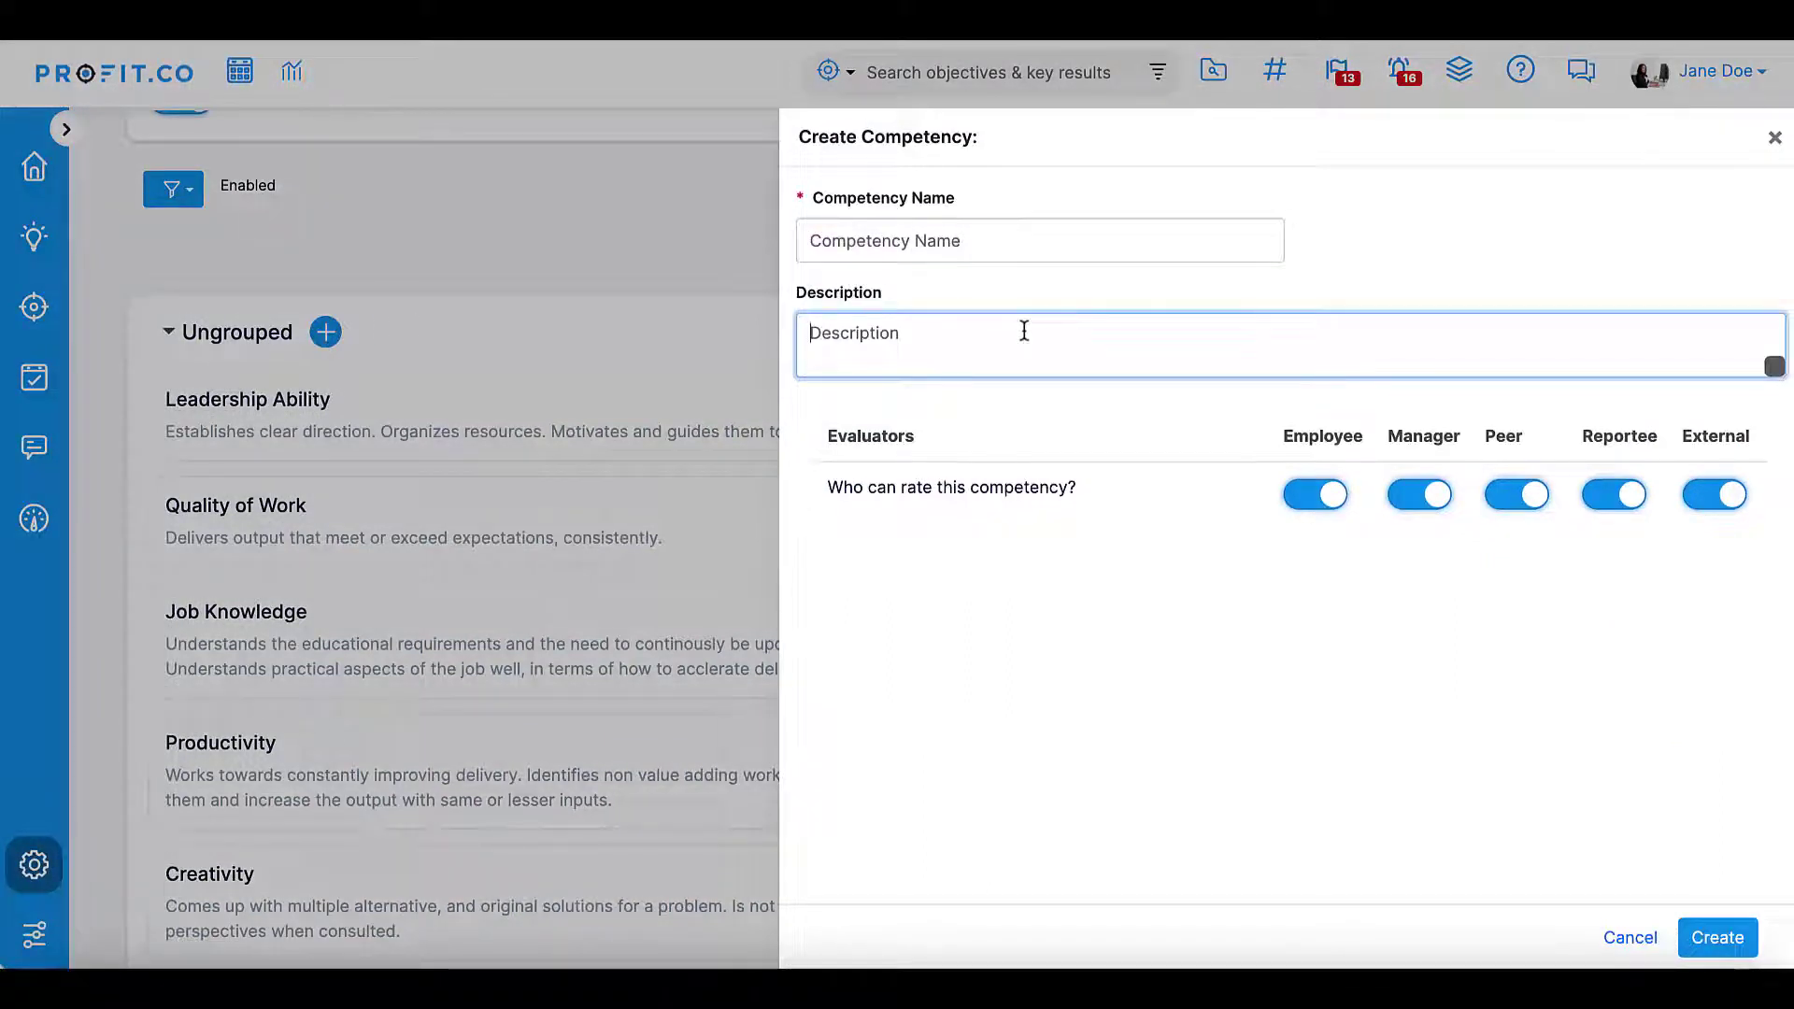
click(1723, 498)
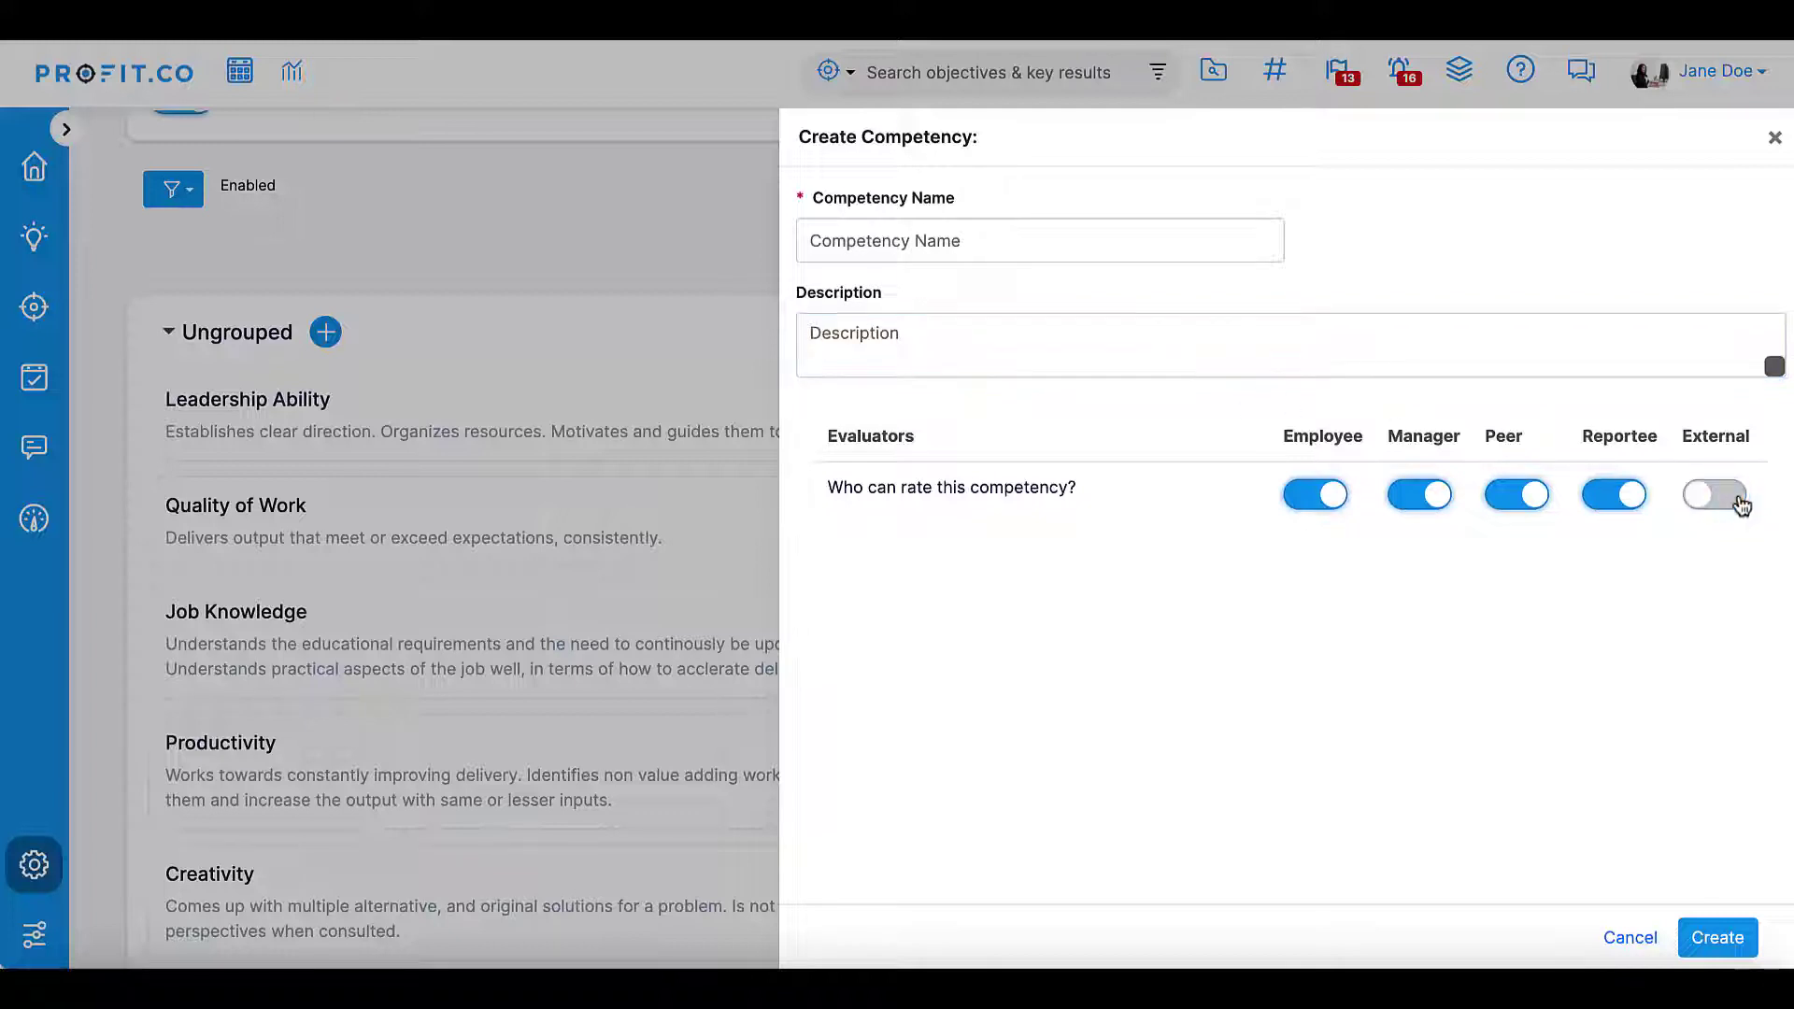
click(1627, 937)
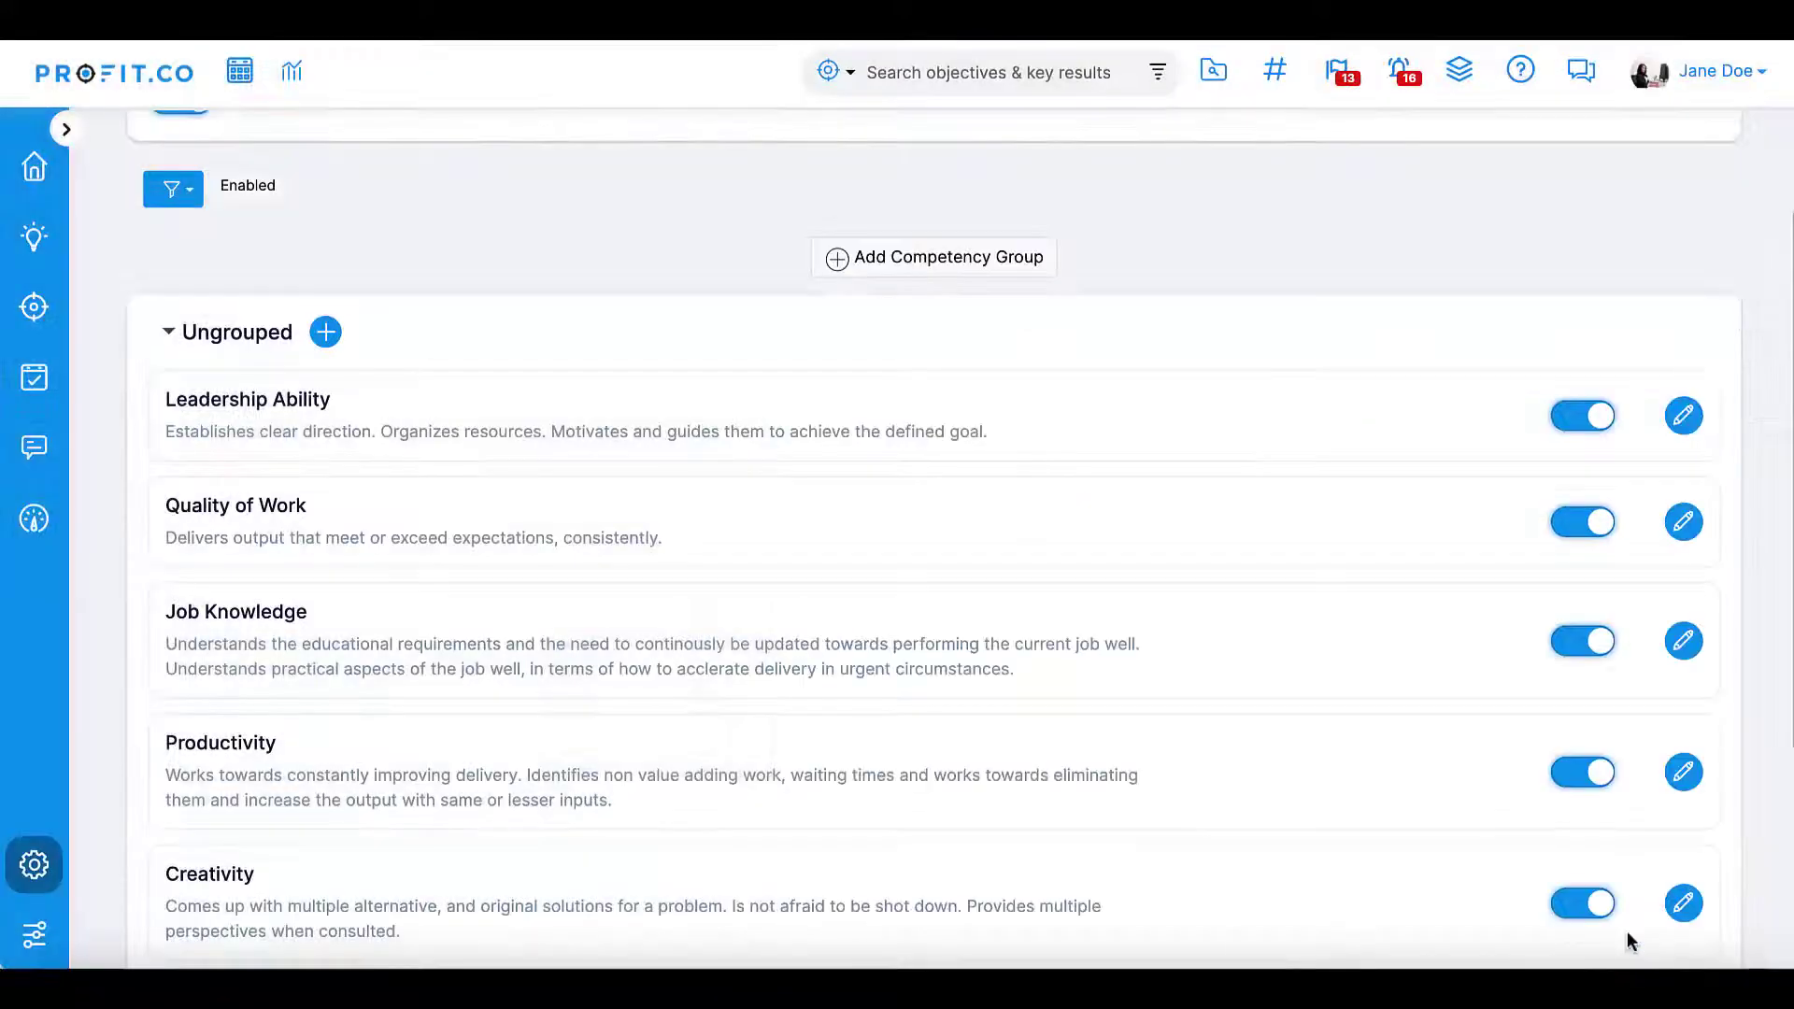
Toggle Peer off on the Quality of Work competency, then move to HR Statuses settings
click(1685, 523)
click(1523, 498)
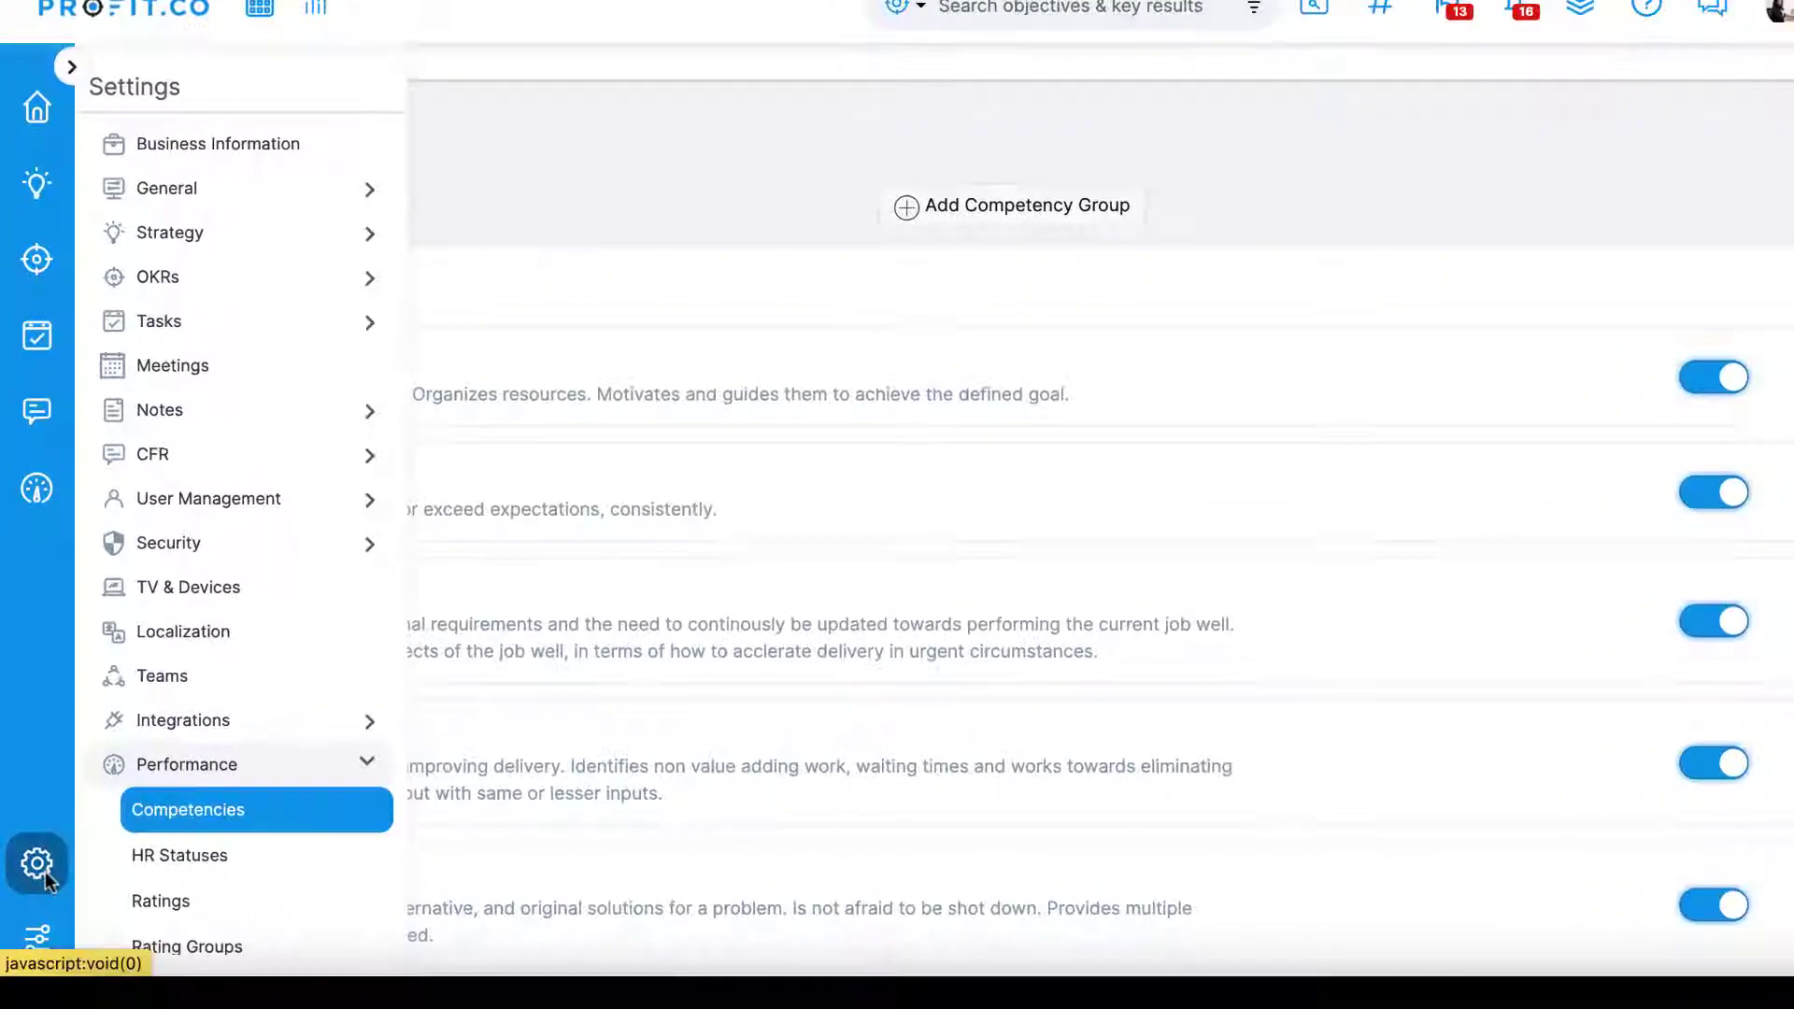
click(206, 855)
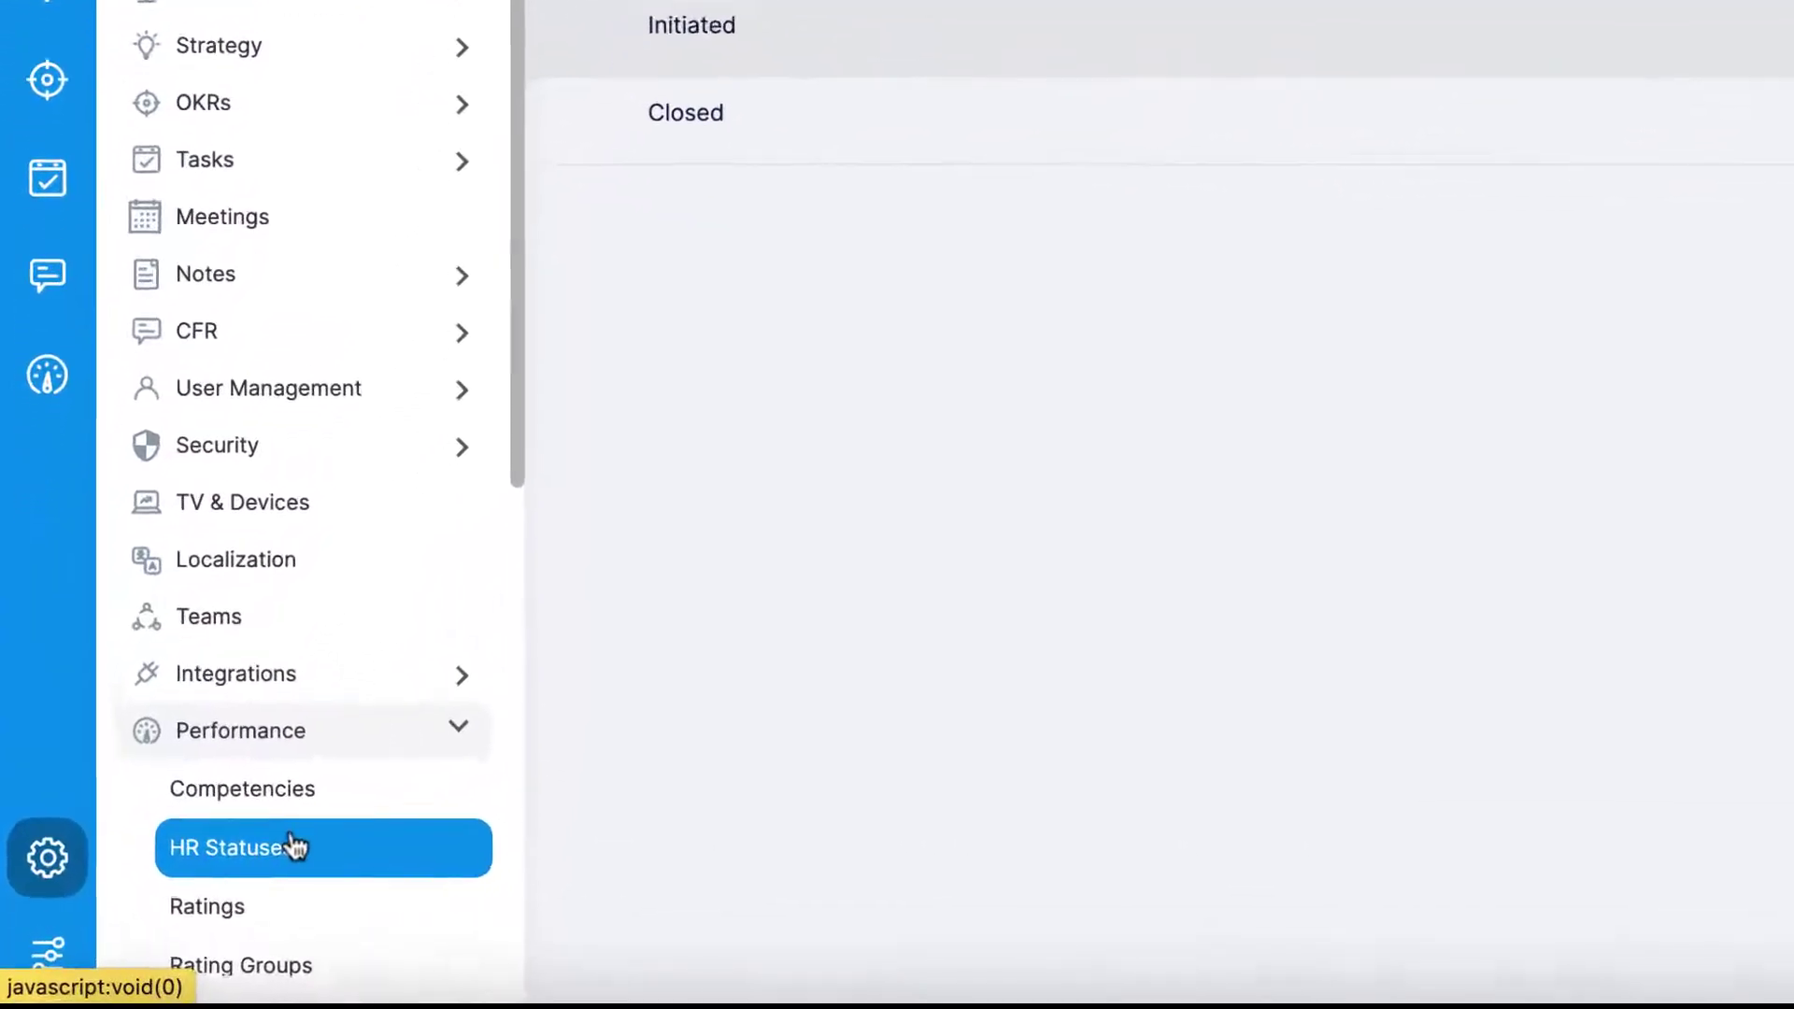
On the Ratings page, switch on highlighting competencies when manager's rating equals employee's rating
scroll(281, 747, down, 1)
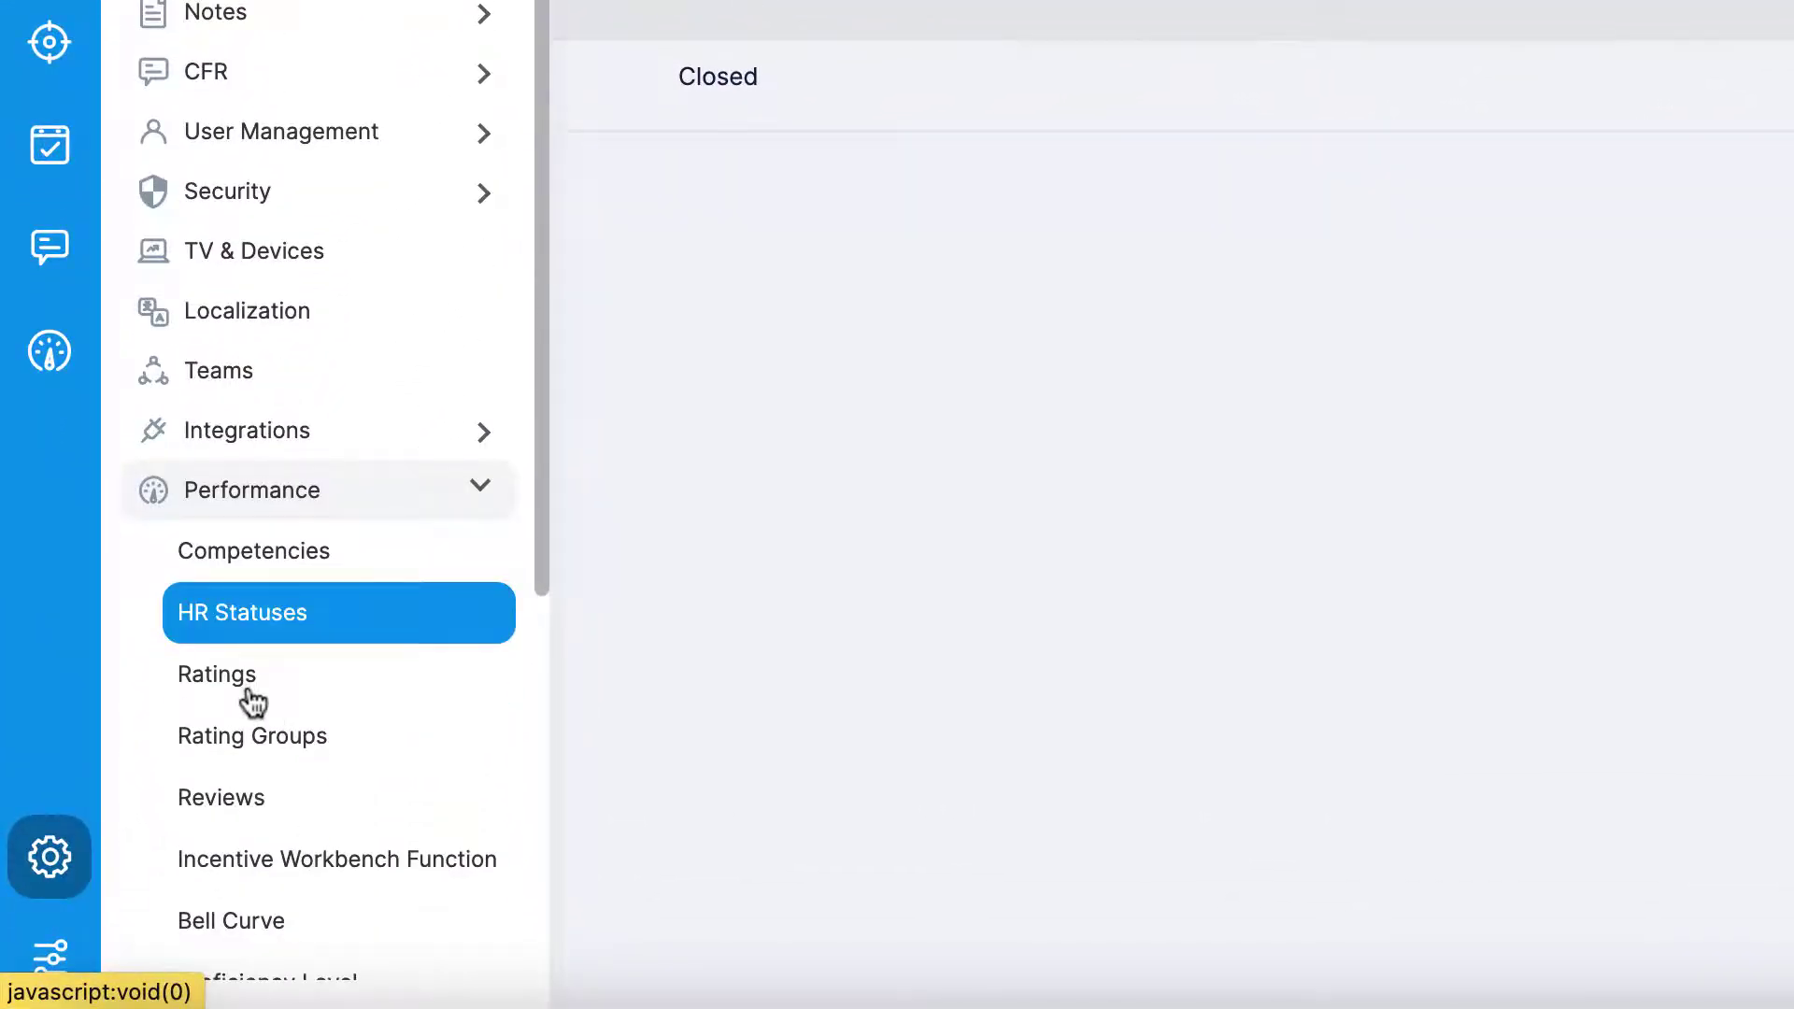
click(249, 691)
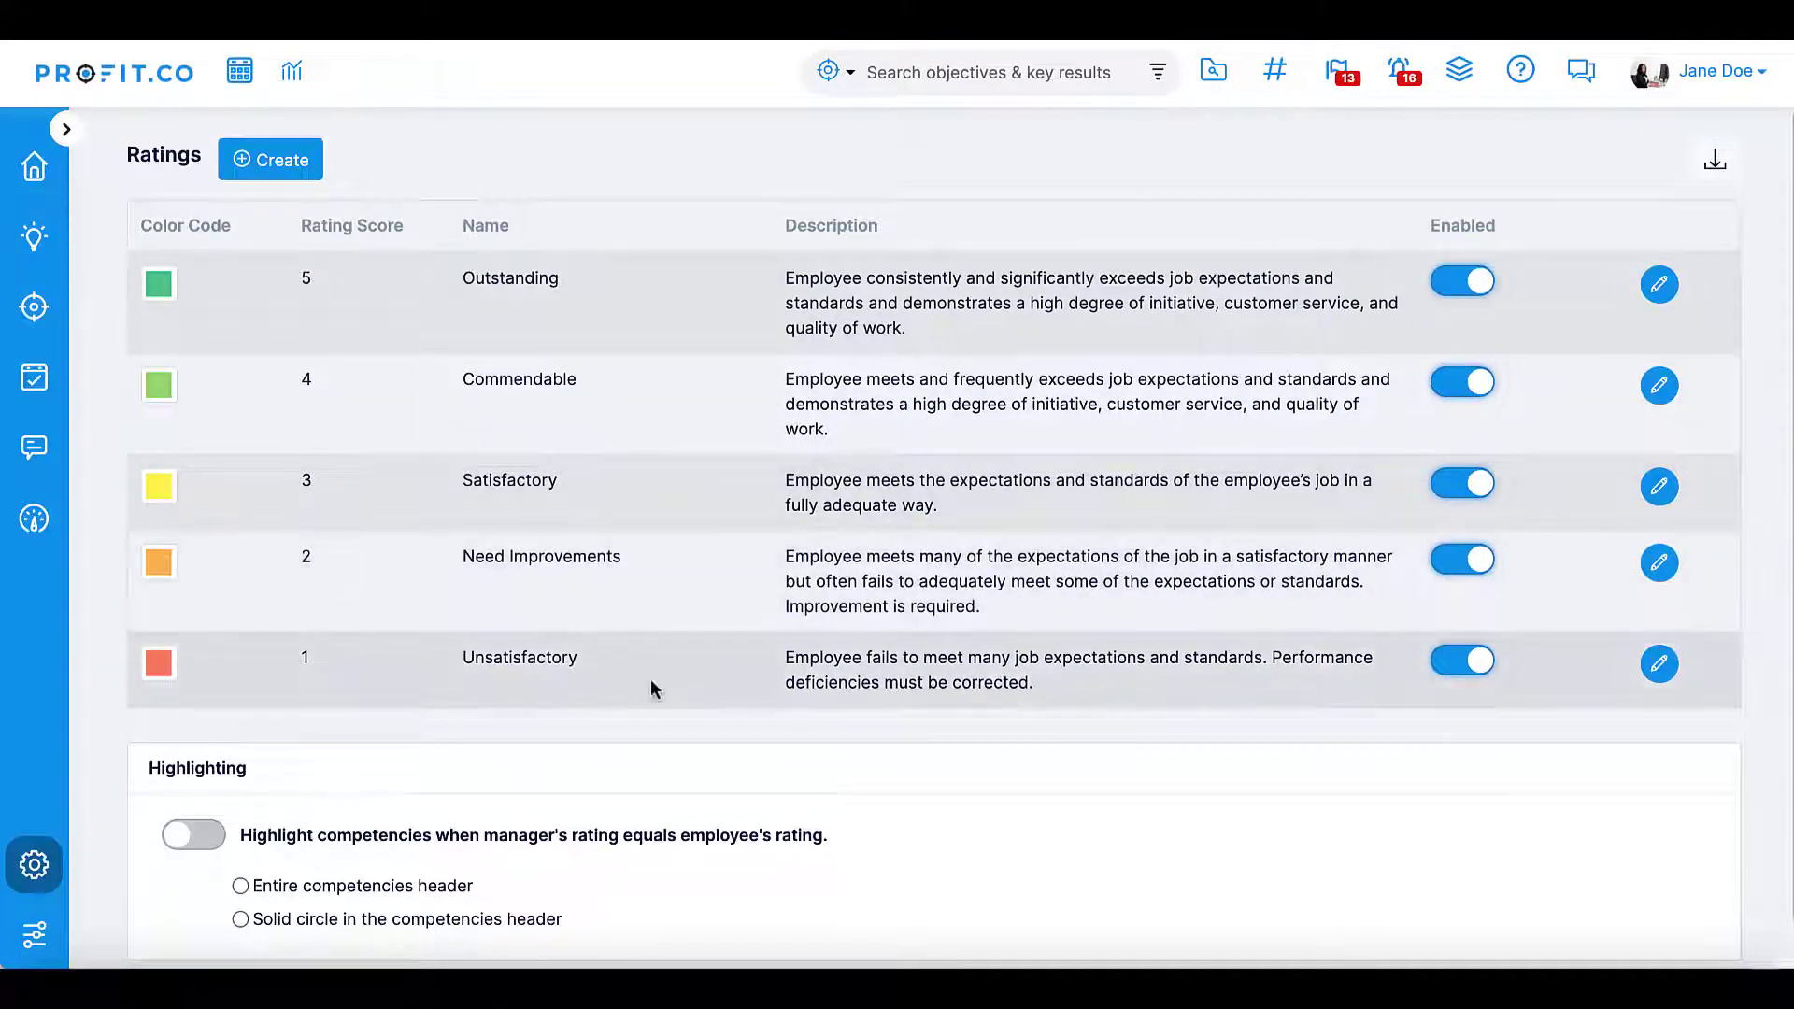
click(290, 161)
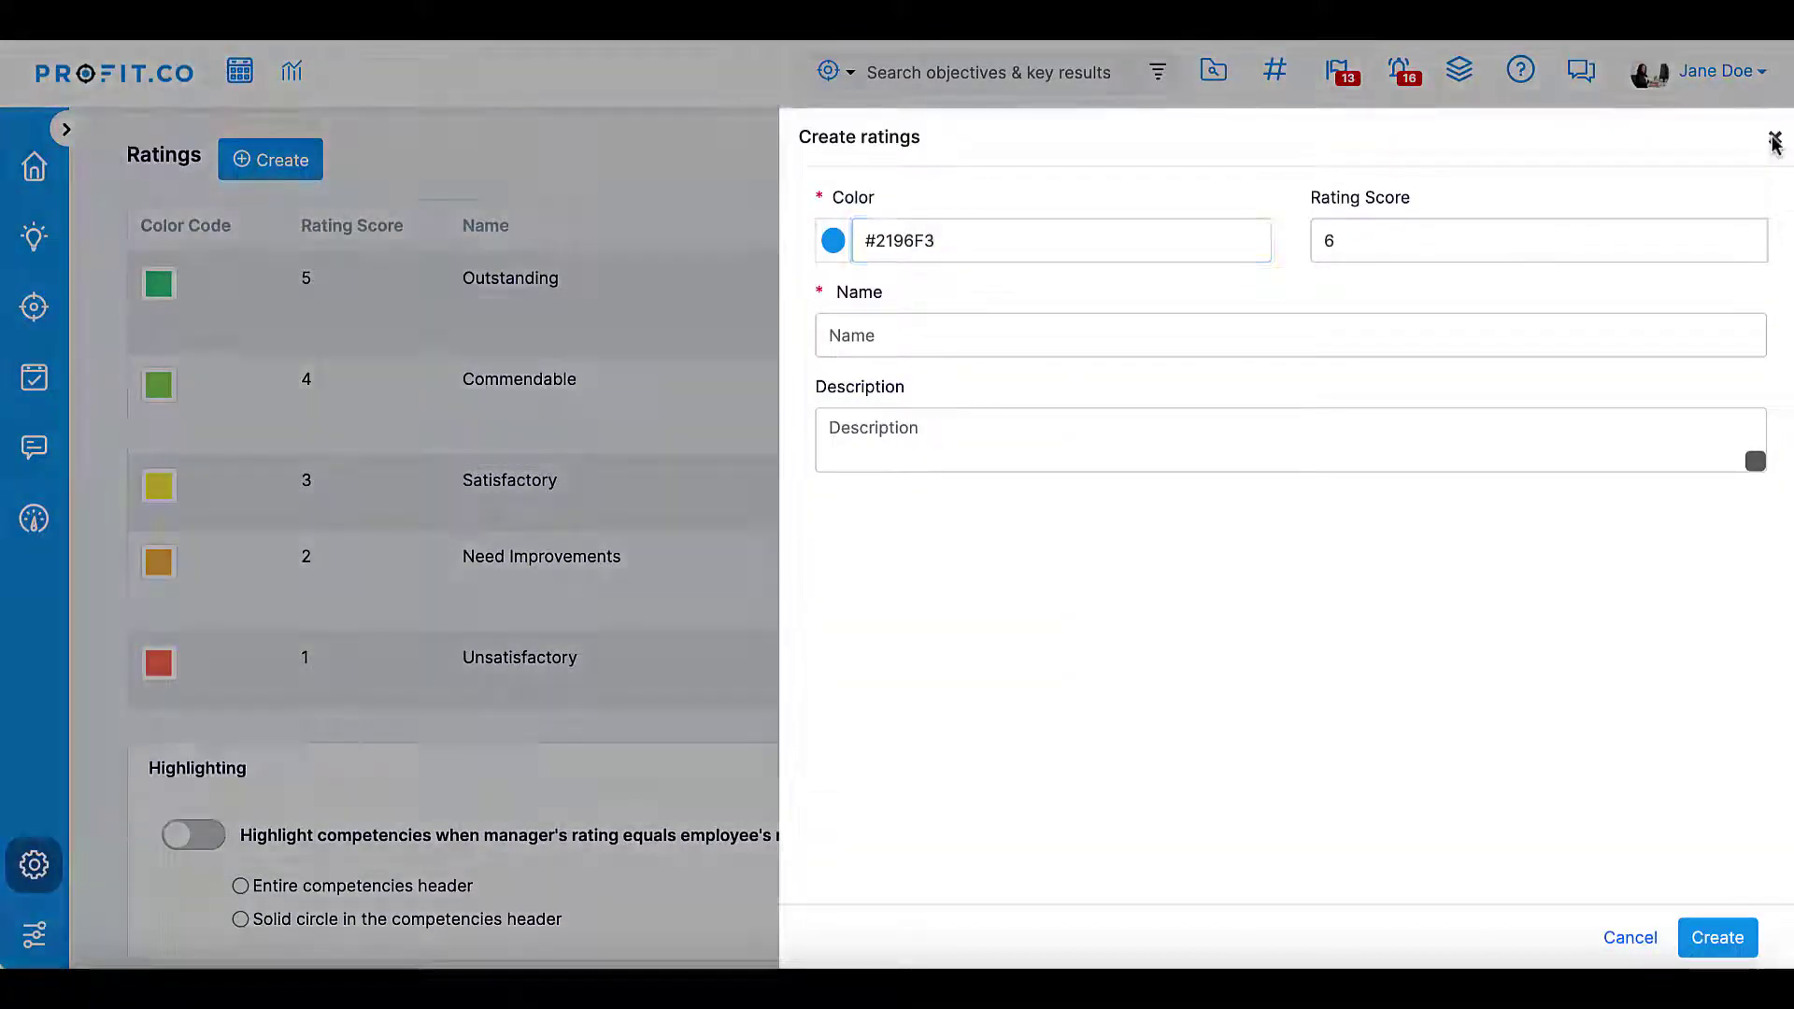
click(1774, 143)
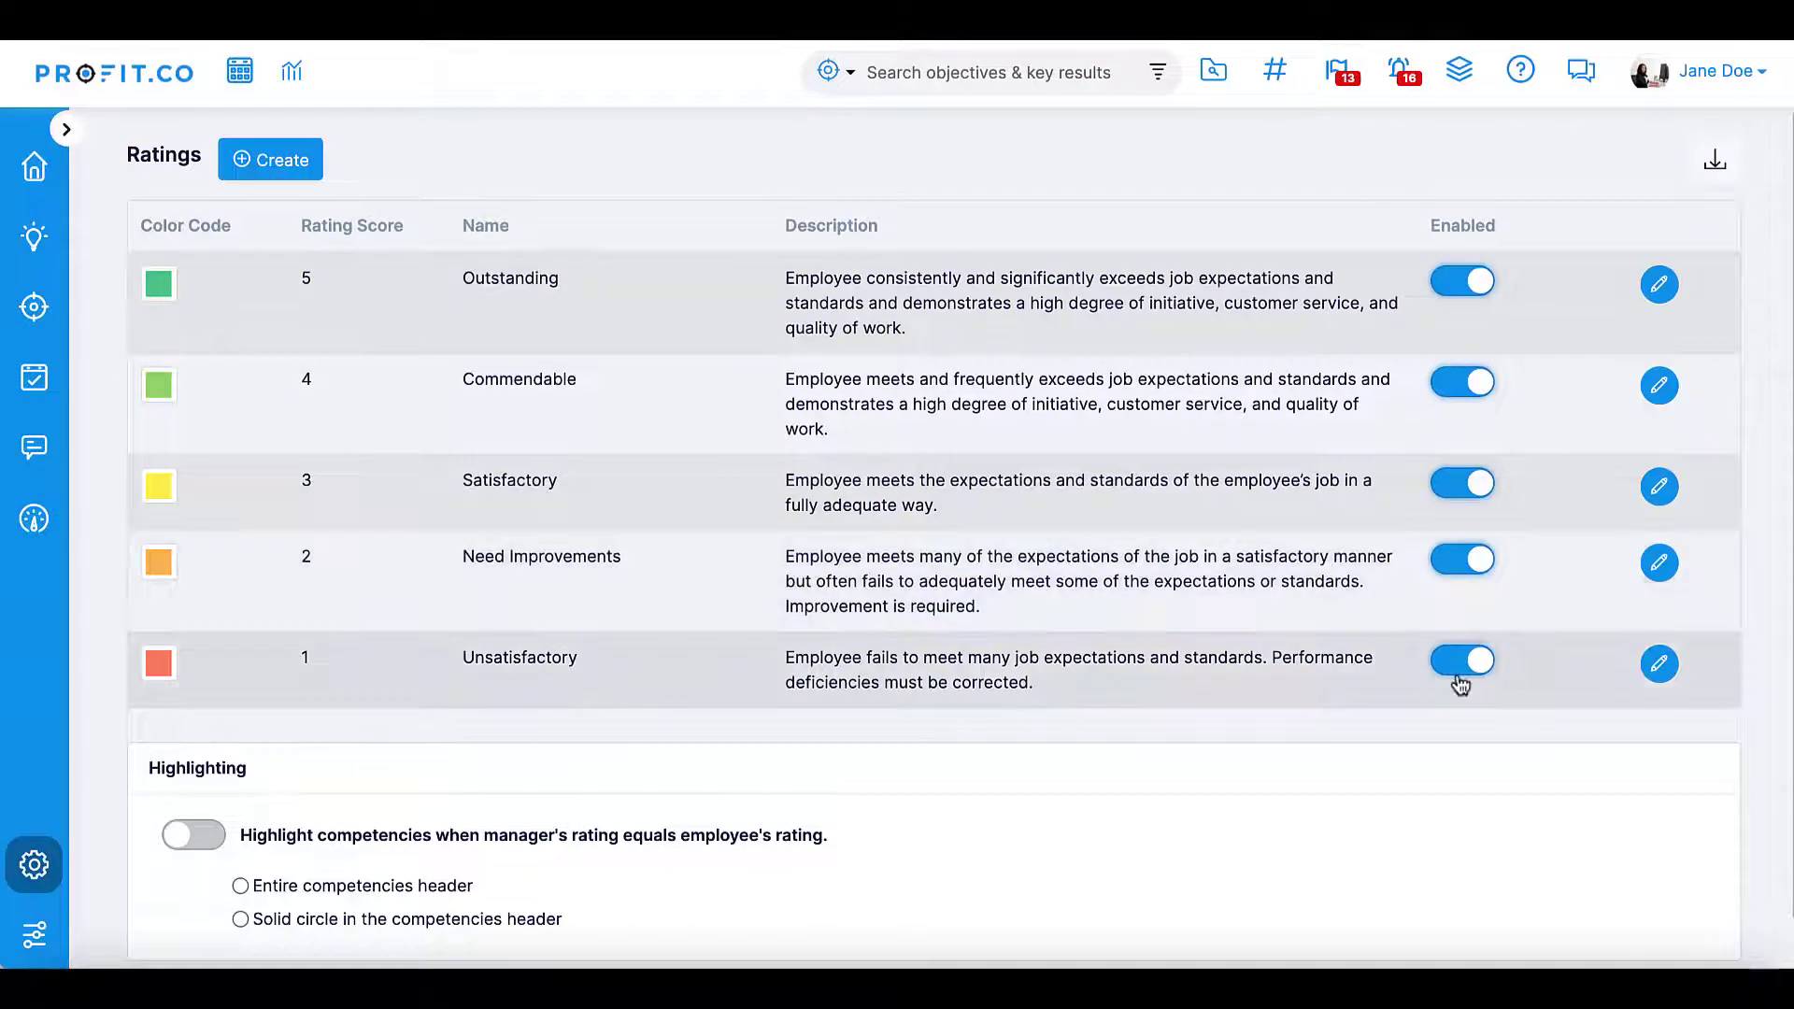
scroll(1460, 685, down, 1)
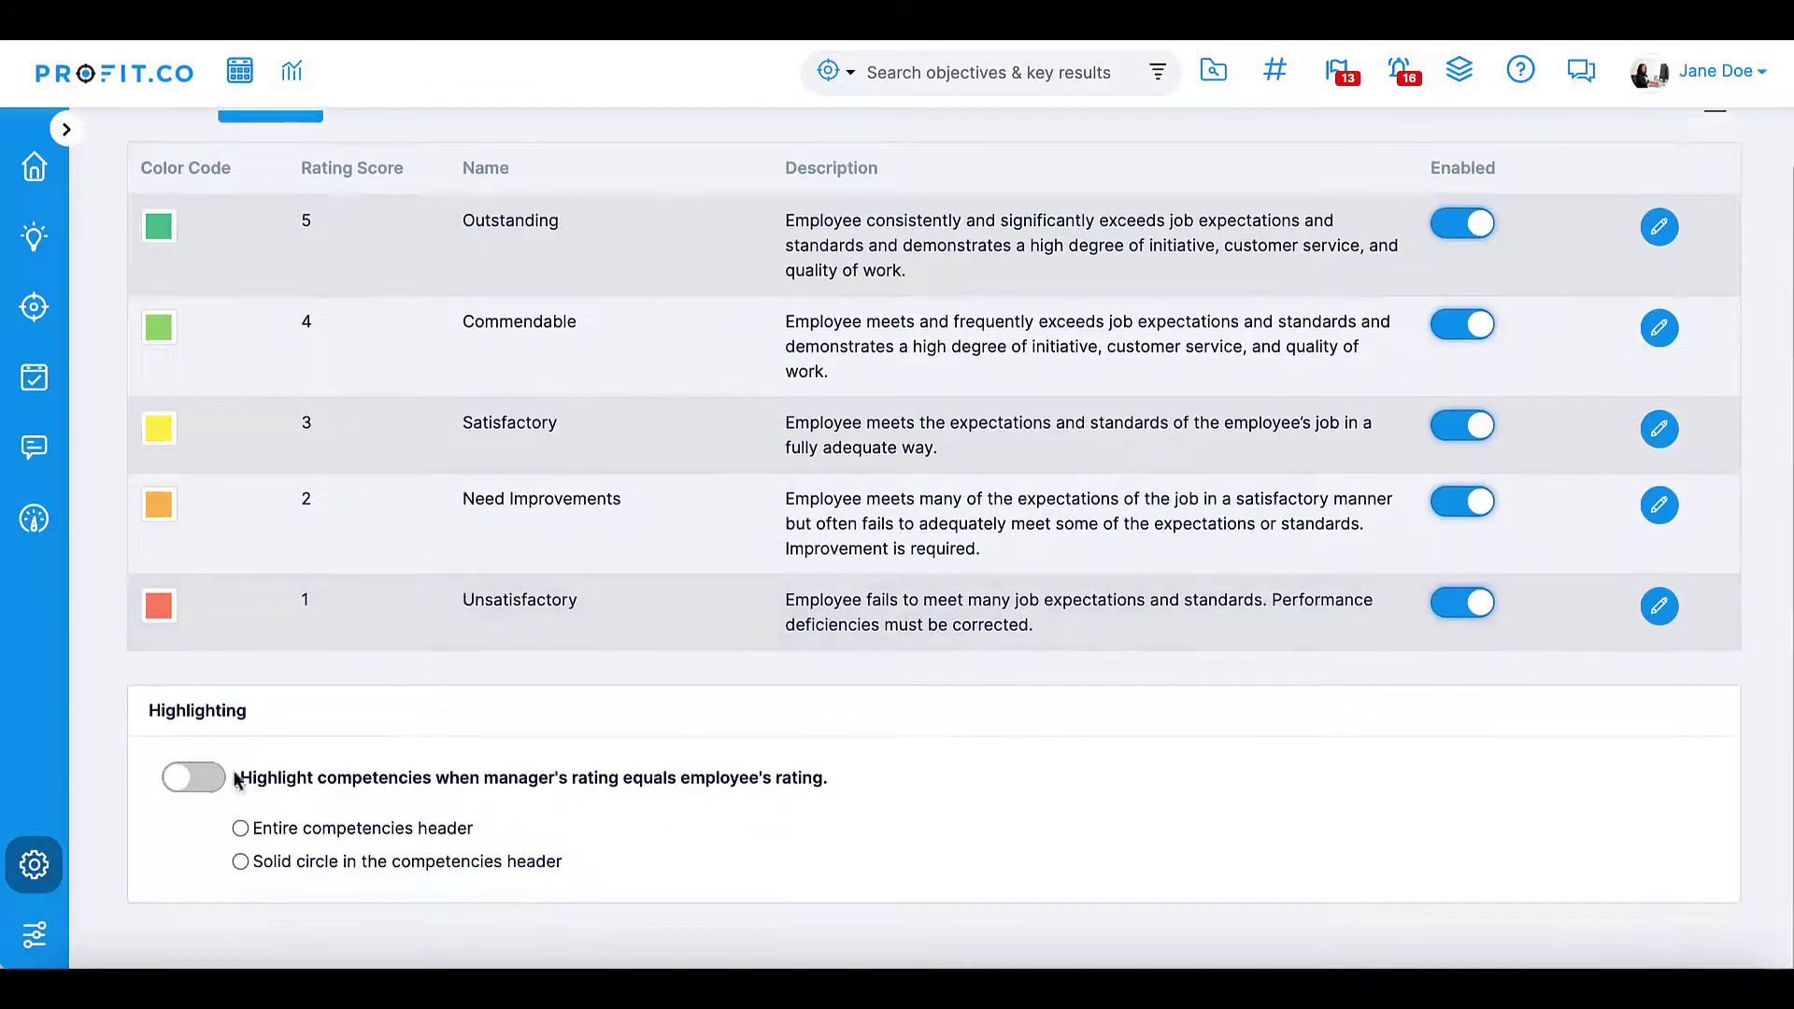
click(180, 783)
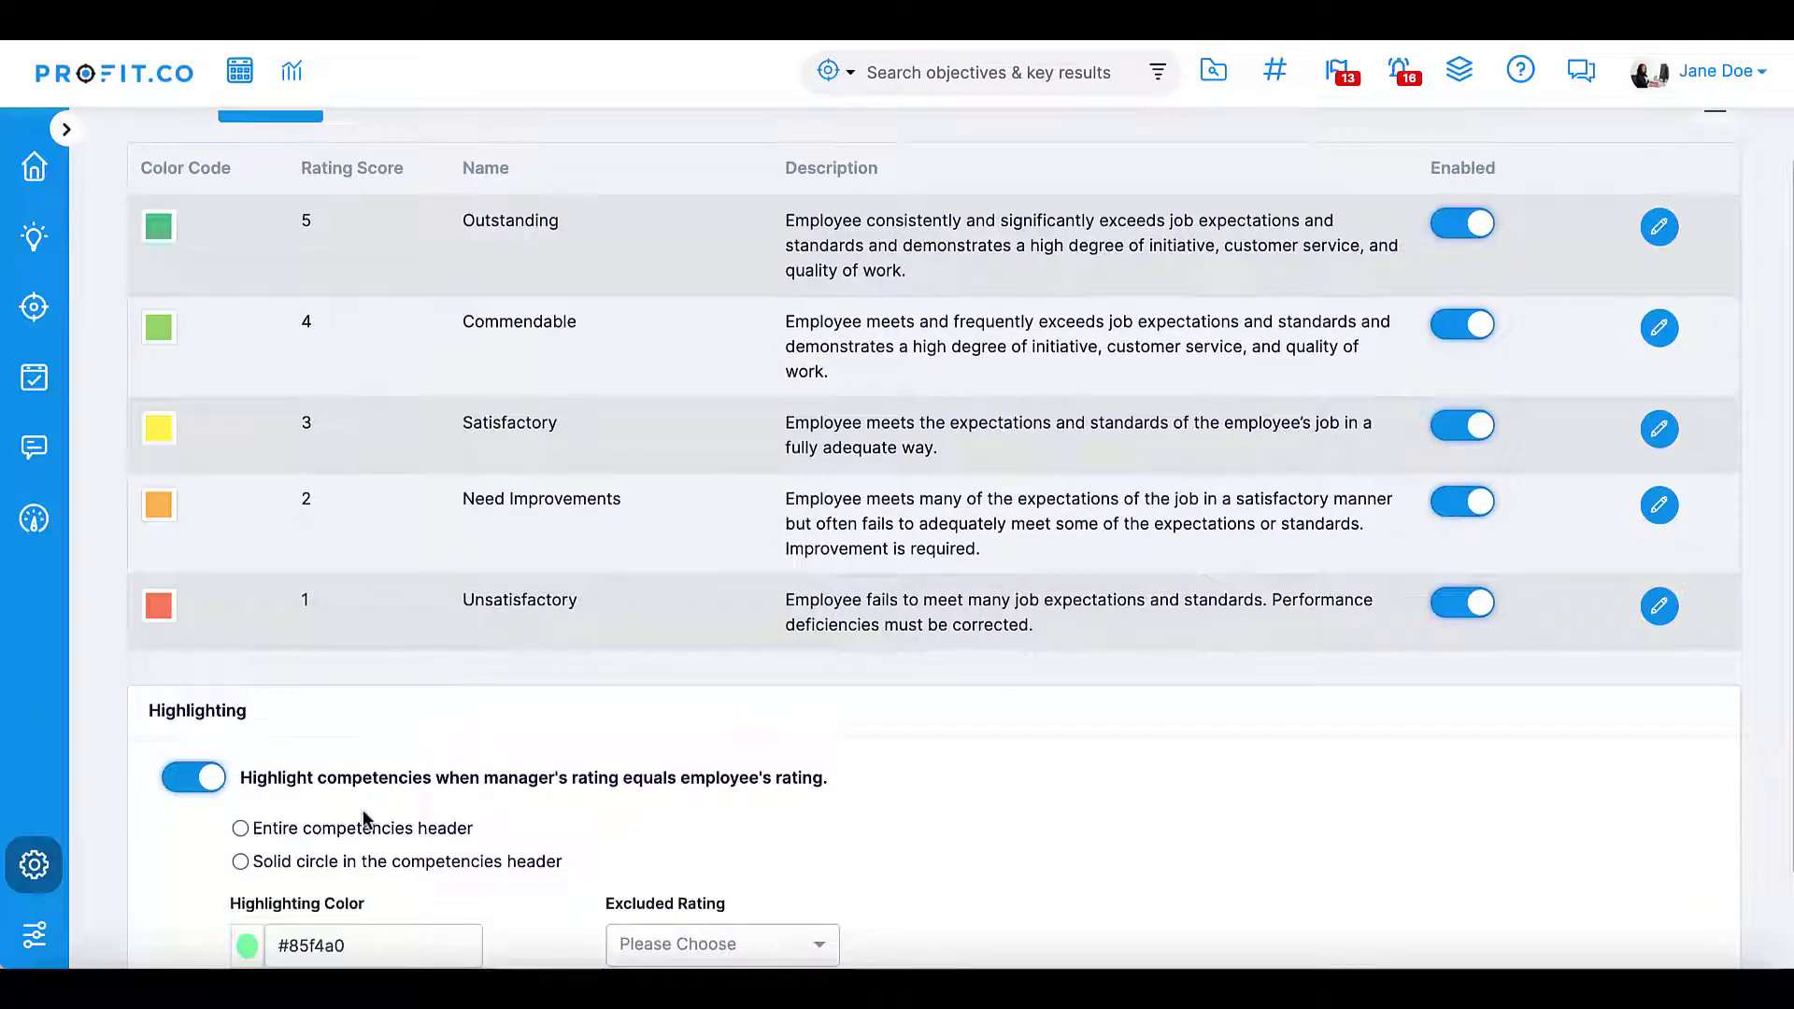
scroll(365, 820, down, 2)
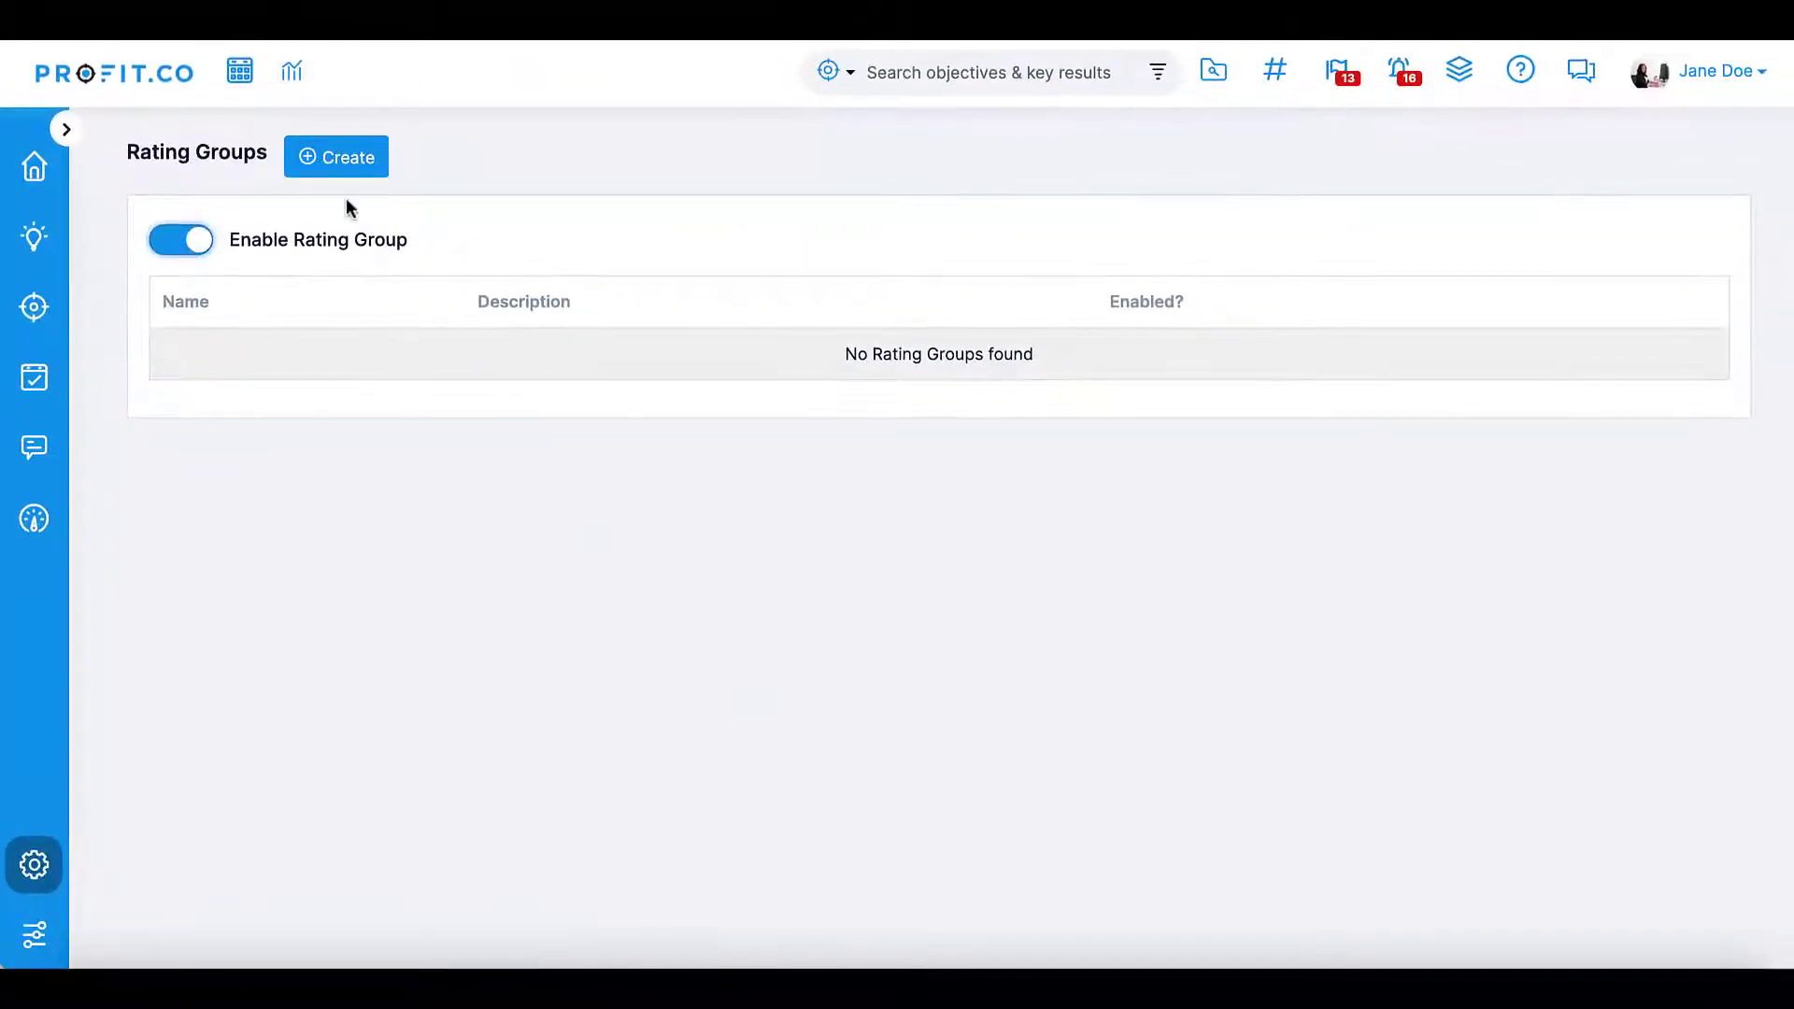
Draft a rating group with all five ratings, Outstanding through Unsatisfactory, then cancel it unsaved
click(327, 165)
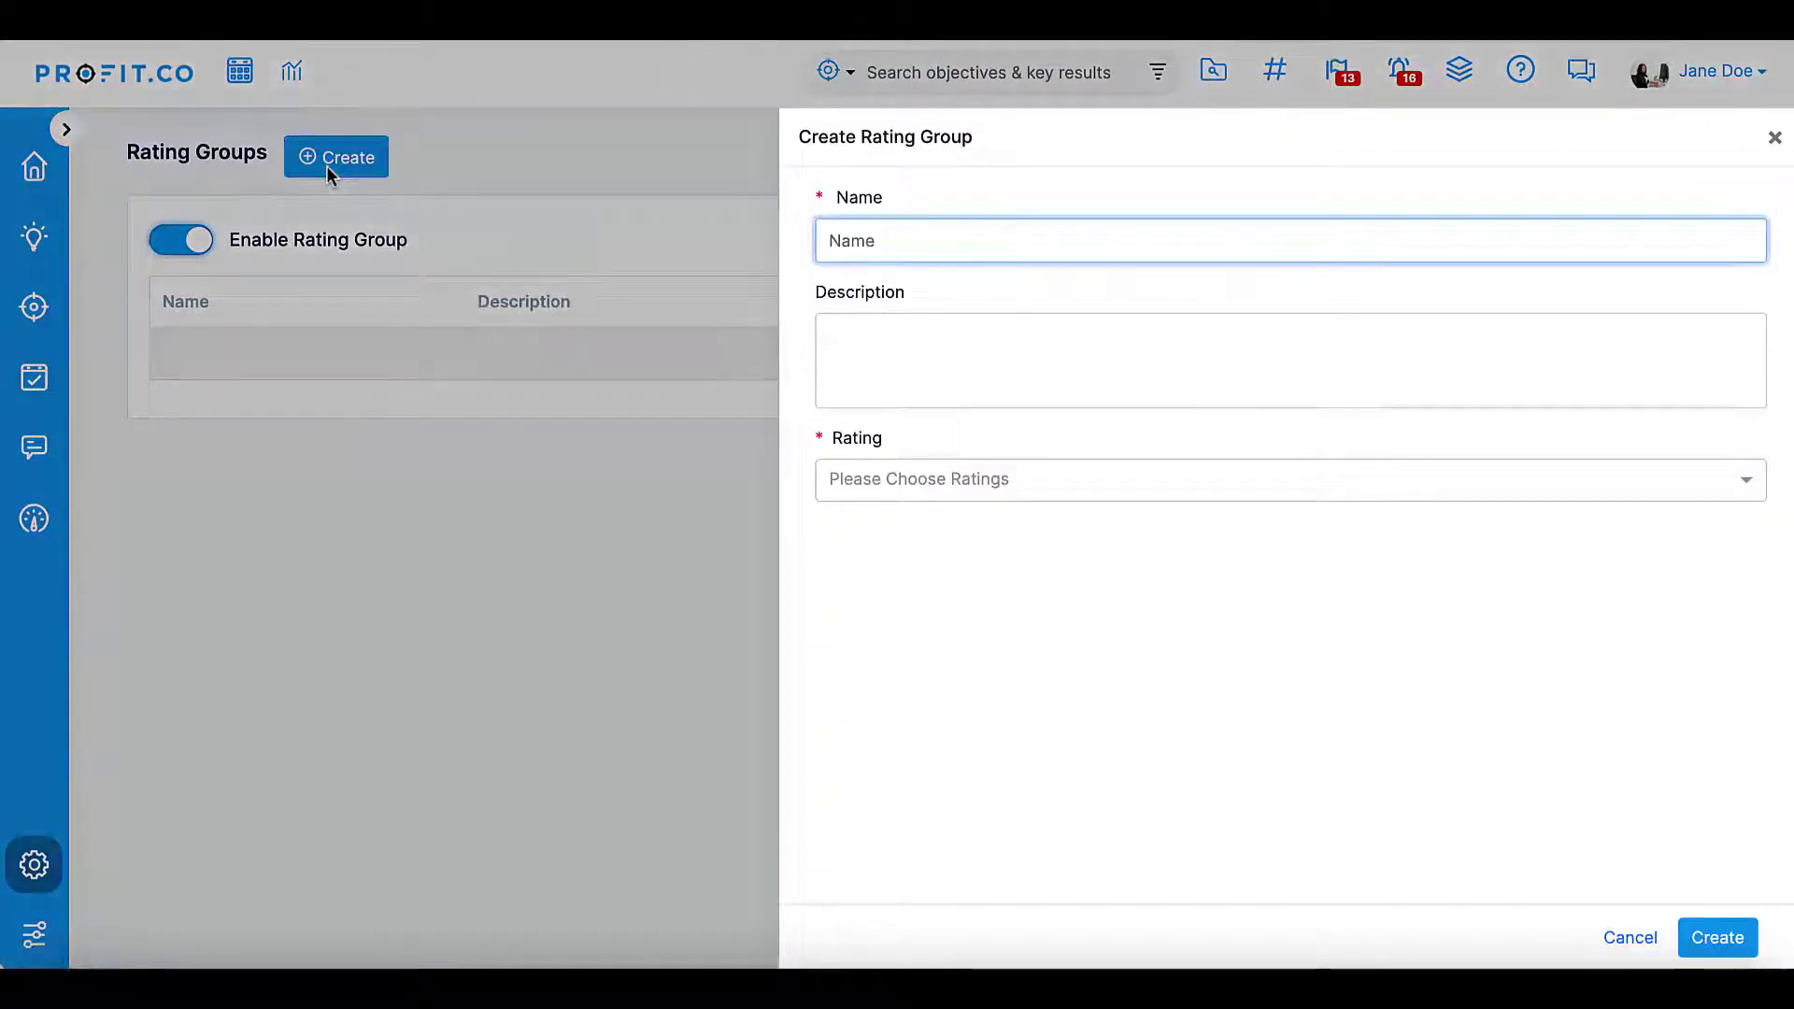
click(915, 484)
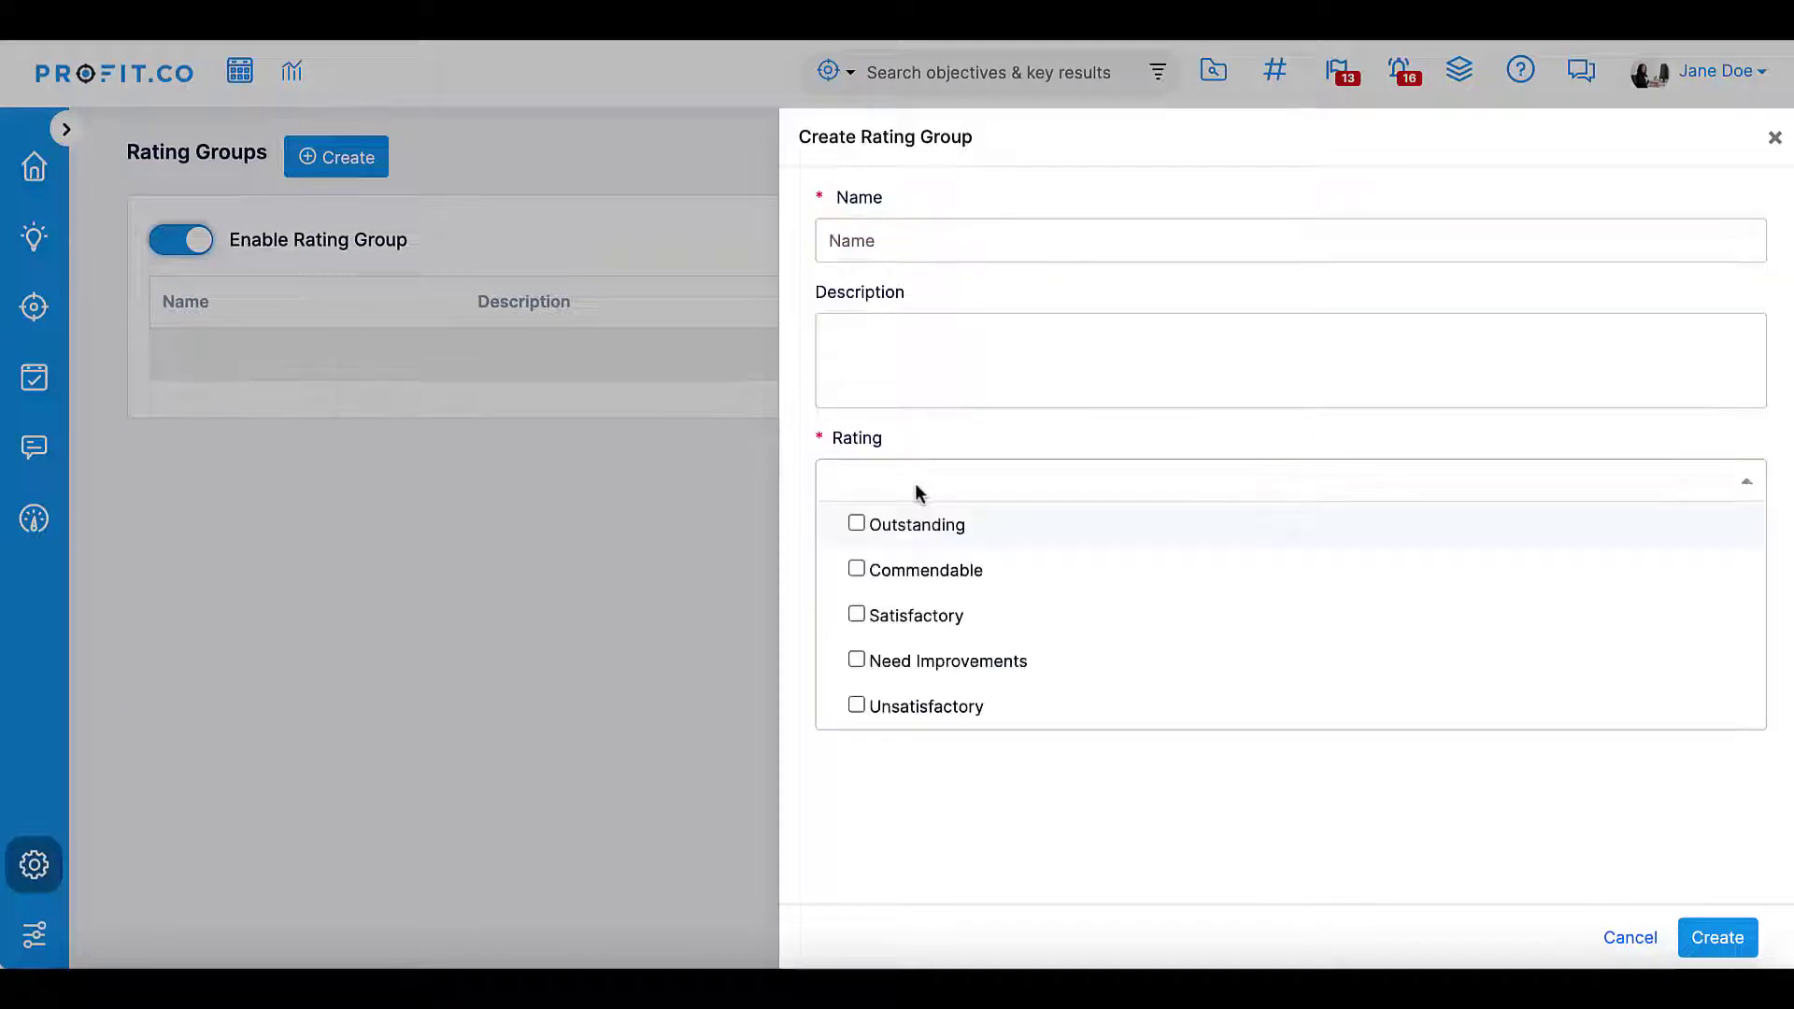
click(868, 659)
click(869, 613)
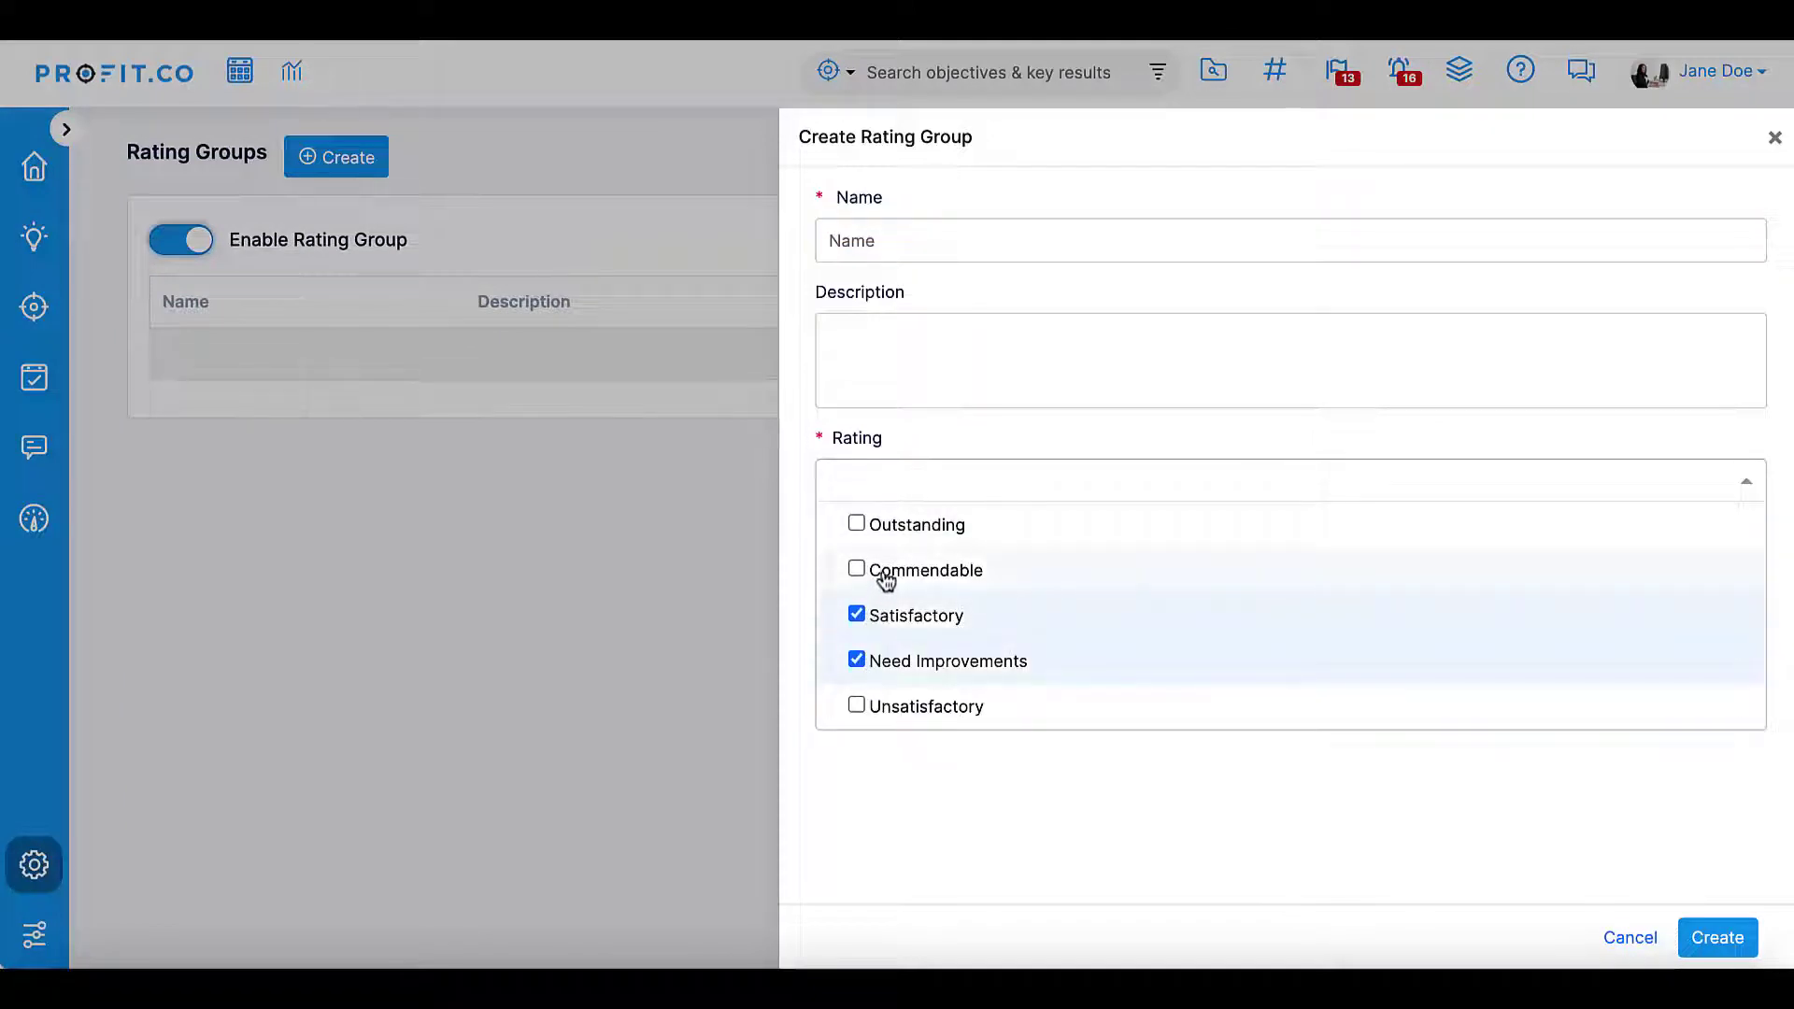
click(886, 576)
click(887, 529)
click(876, 710)
click(1323, 891)
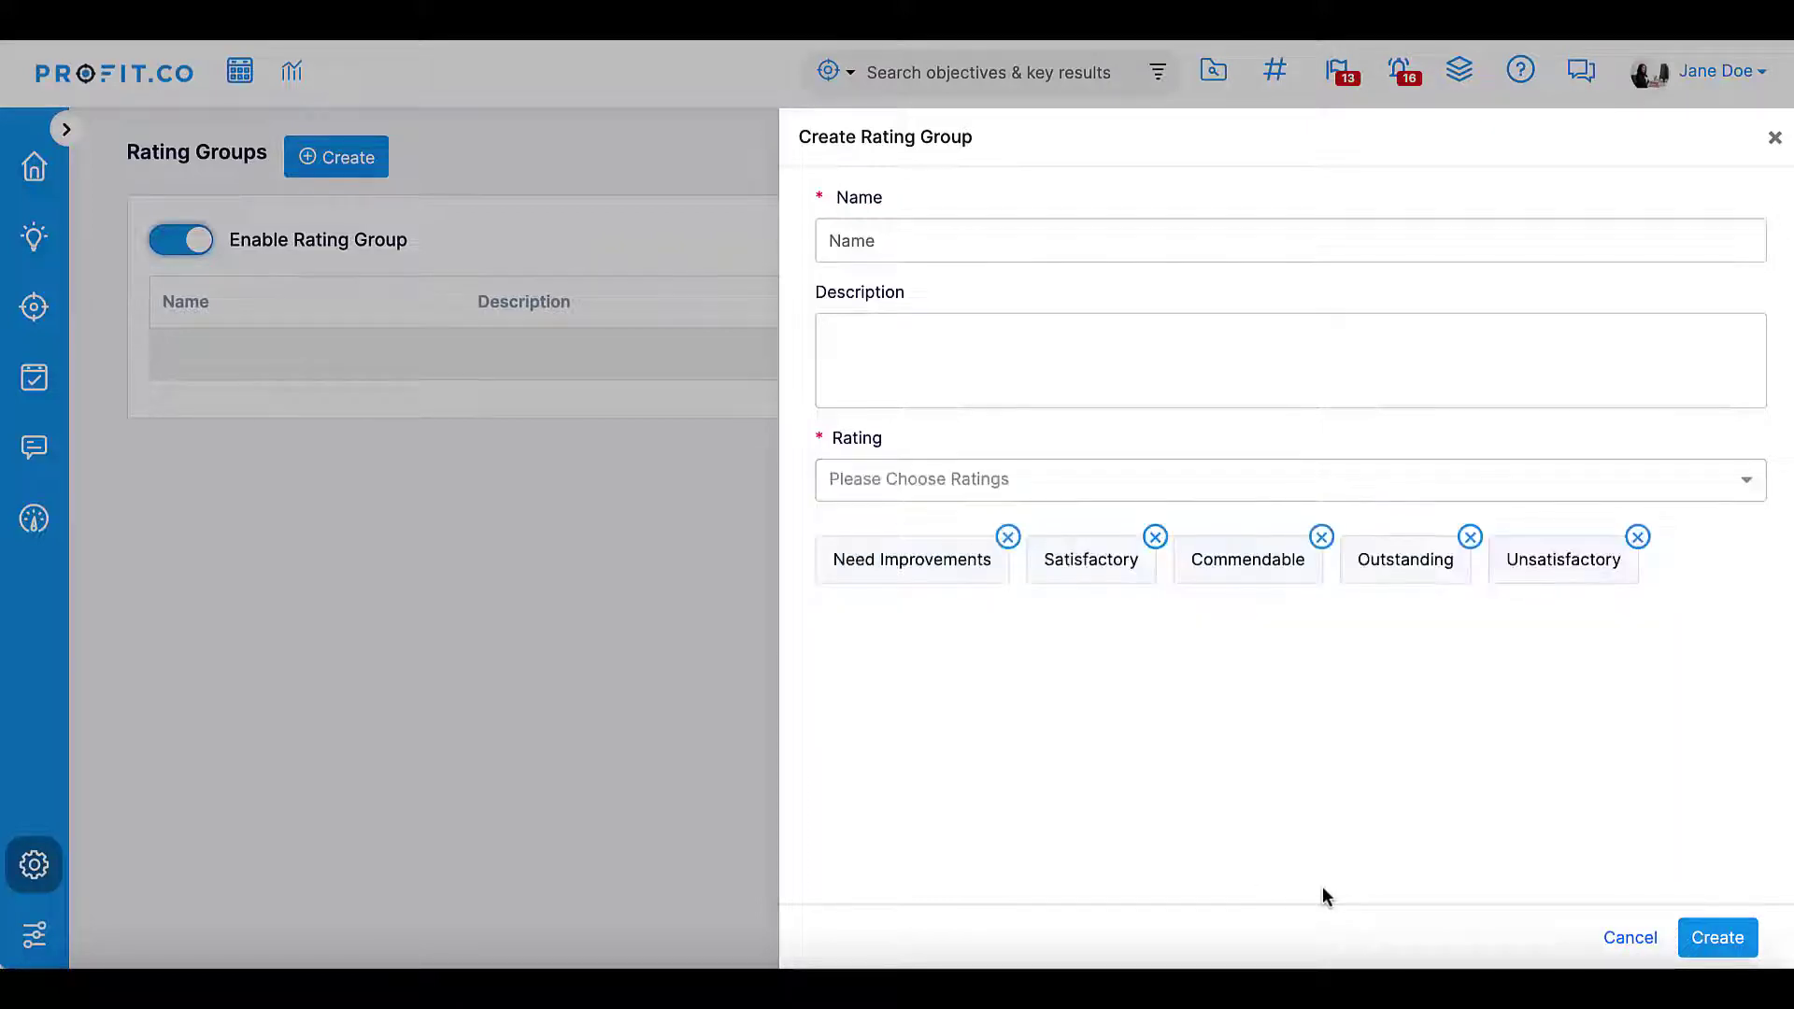
click(1625, 939)
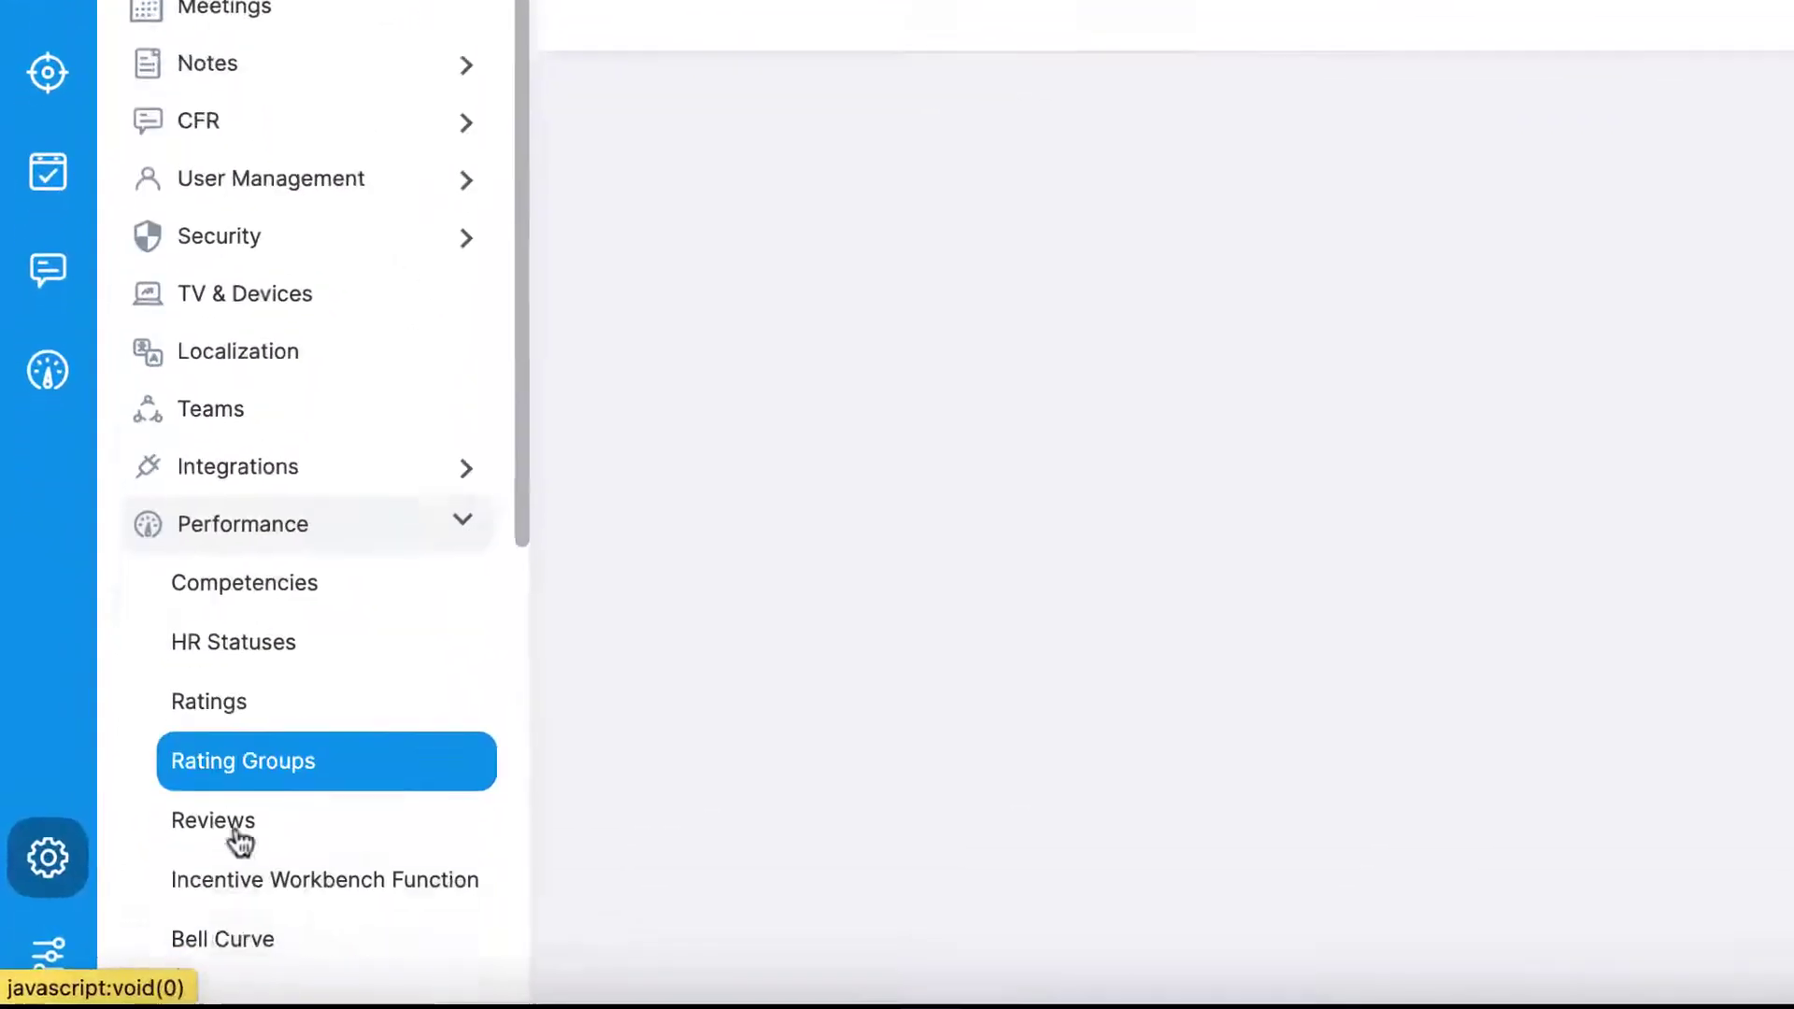
In Reviews settings, toggle Affinity Based Performance Review off and on and preview its questions
scroll(243, 841, down, 1)
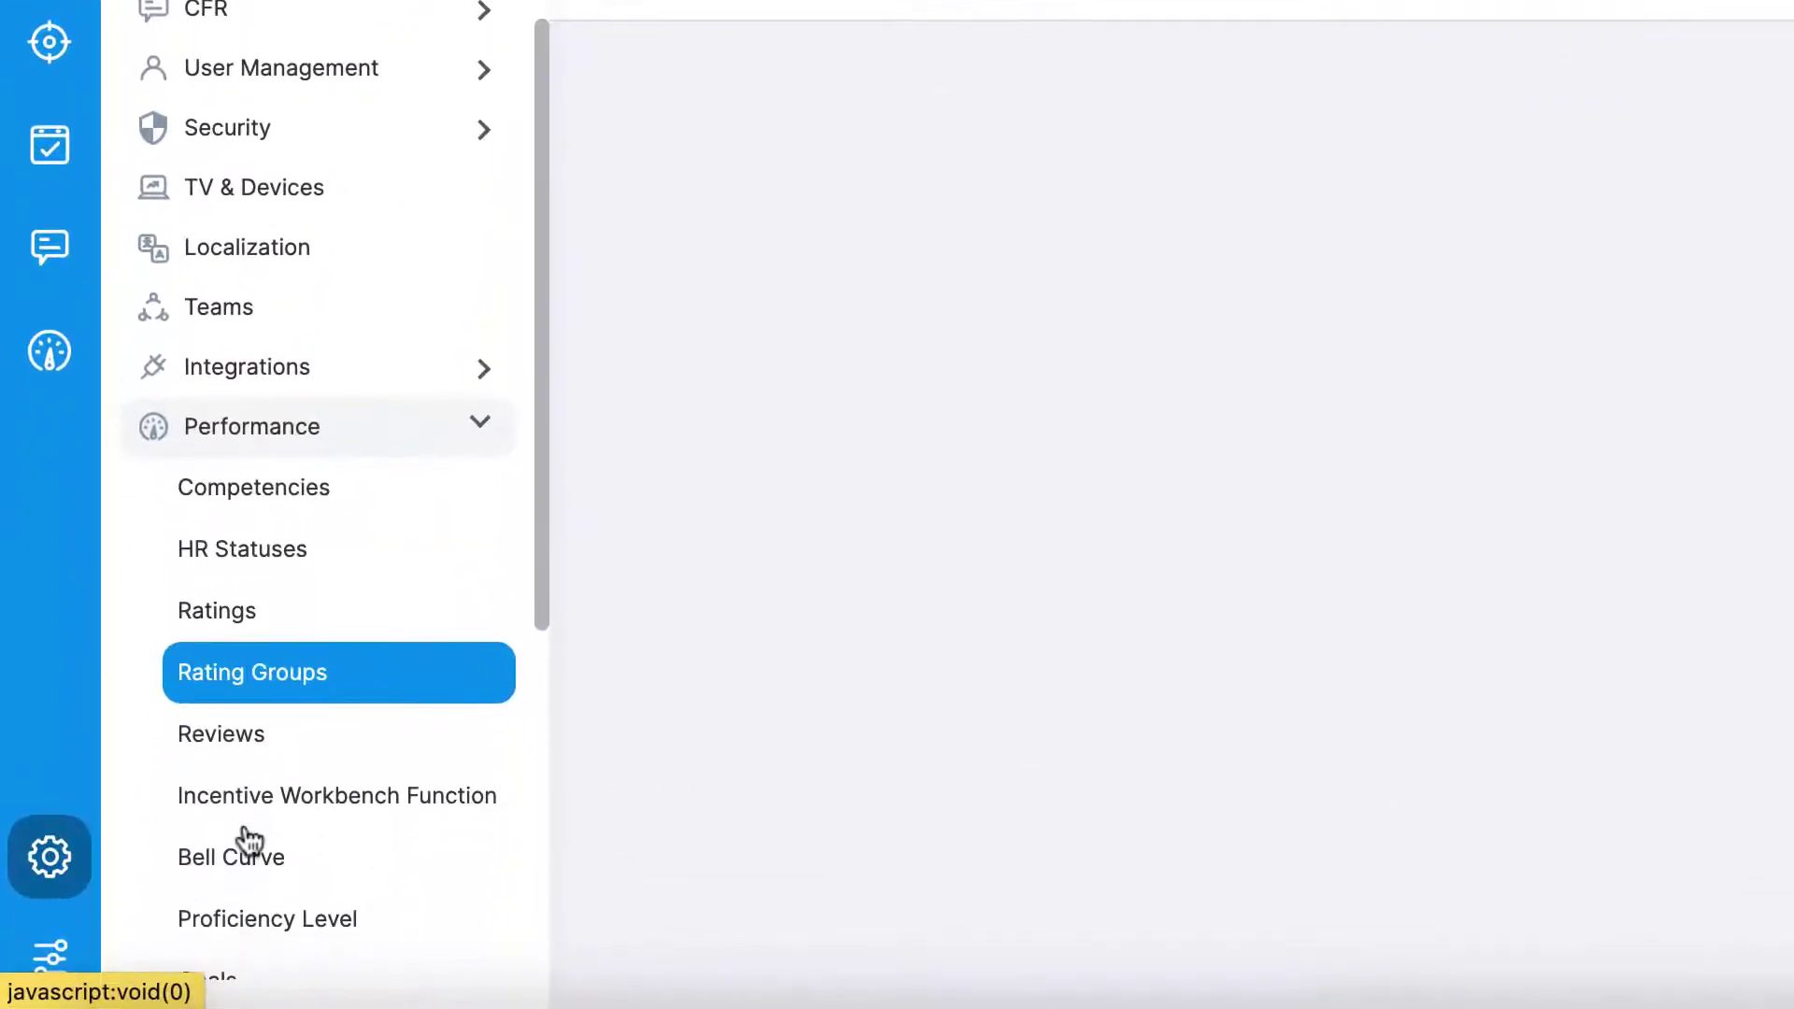
click(228, 742)
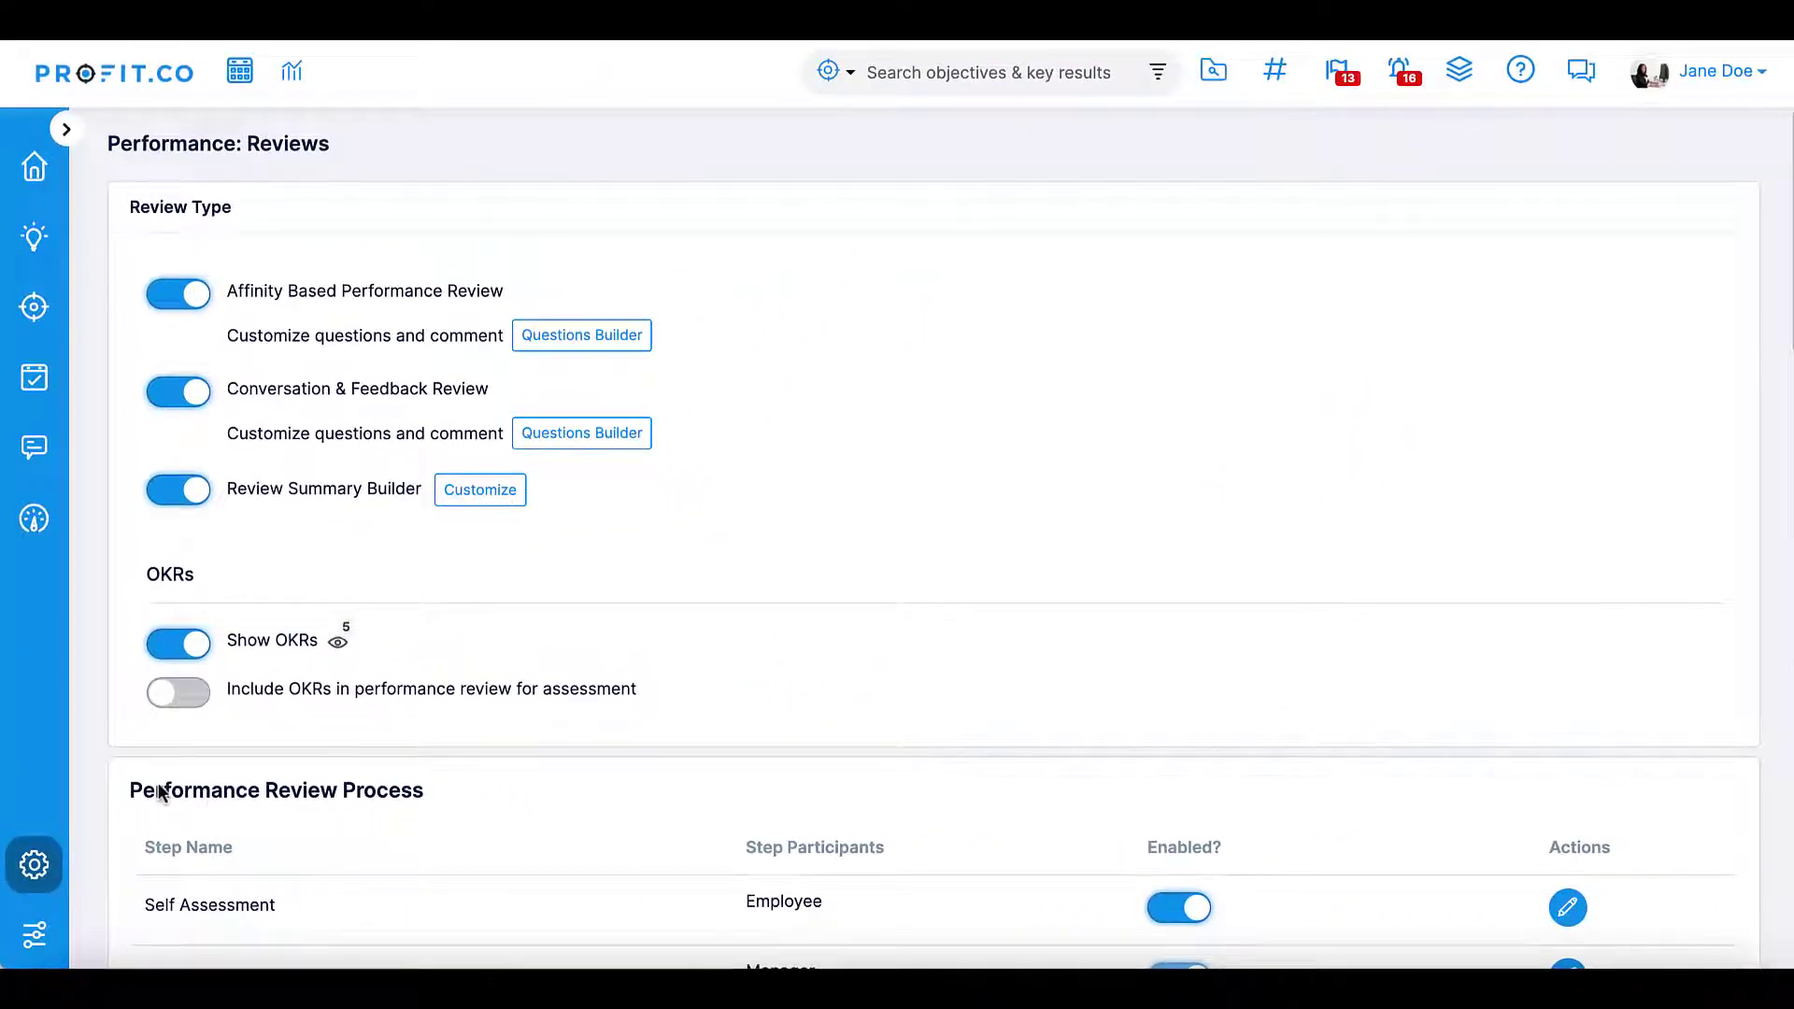
click(205, 307)
click(205, 306)
click(584, 348)
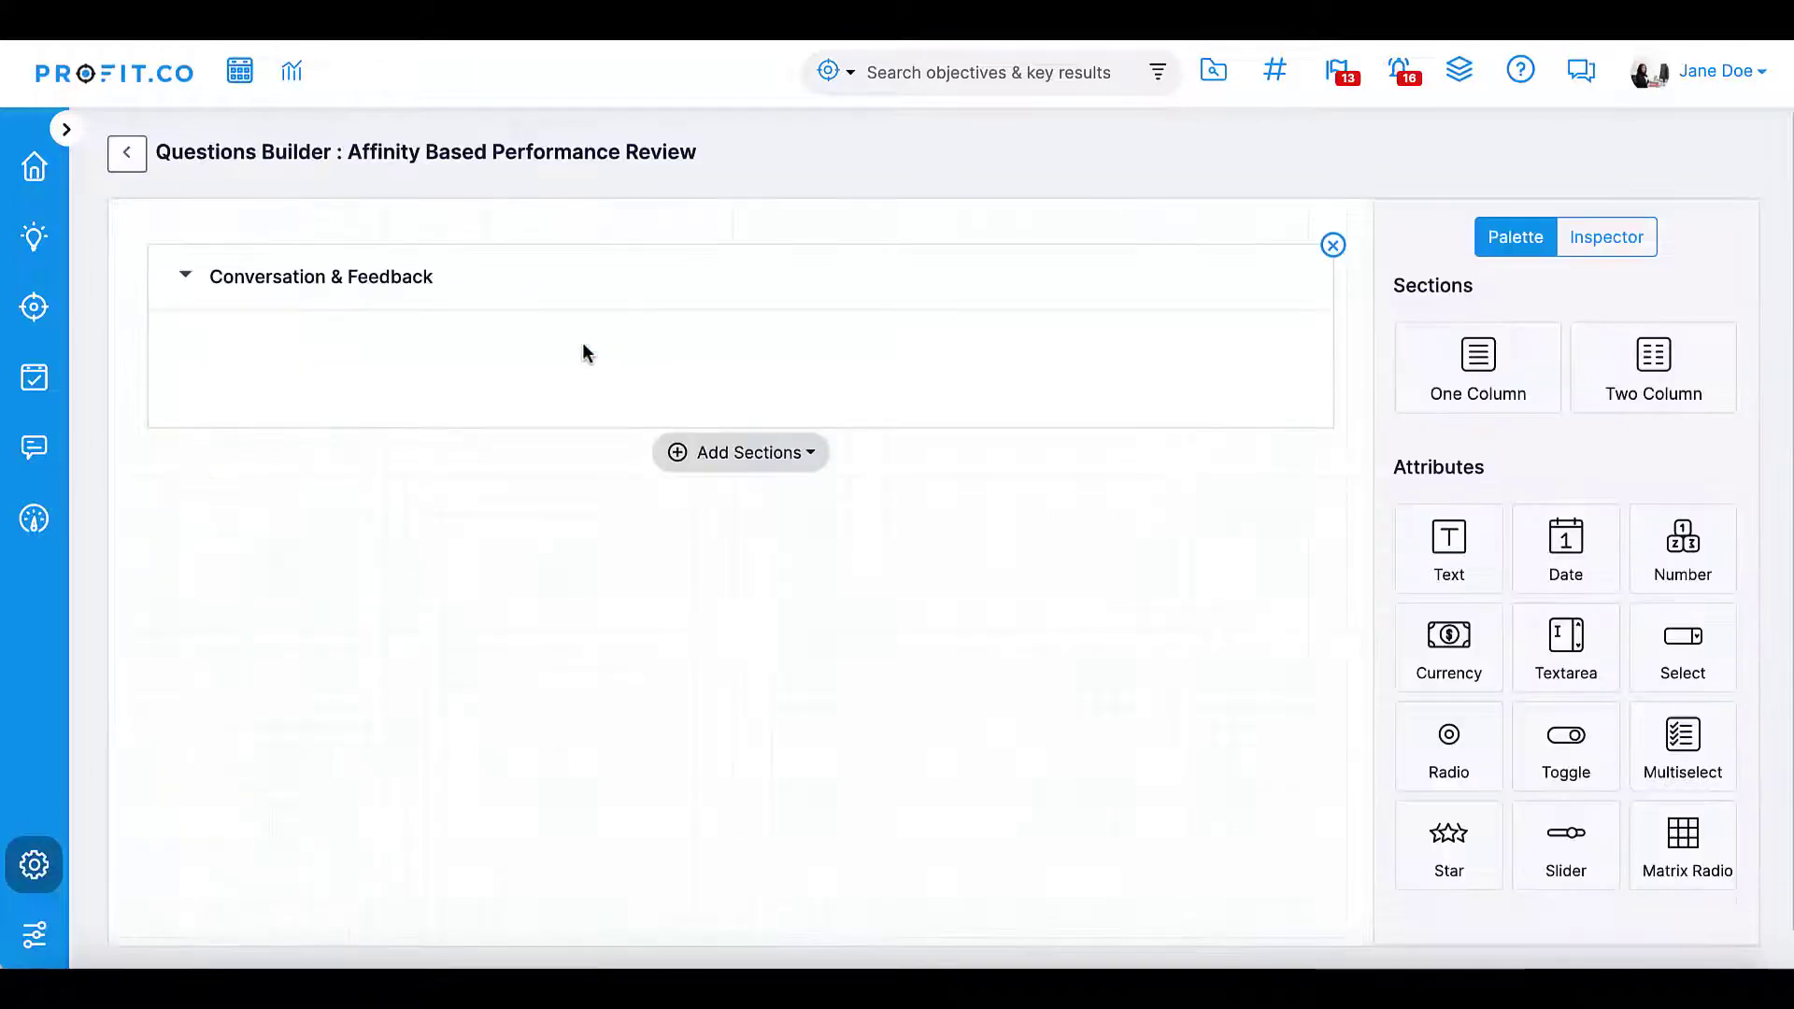
click(127, 154)
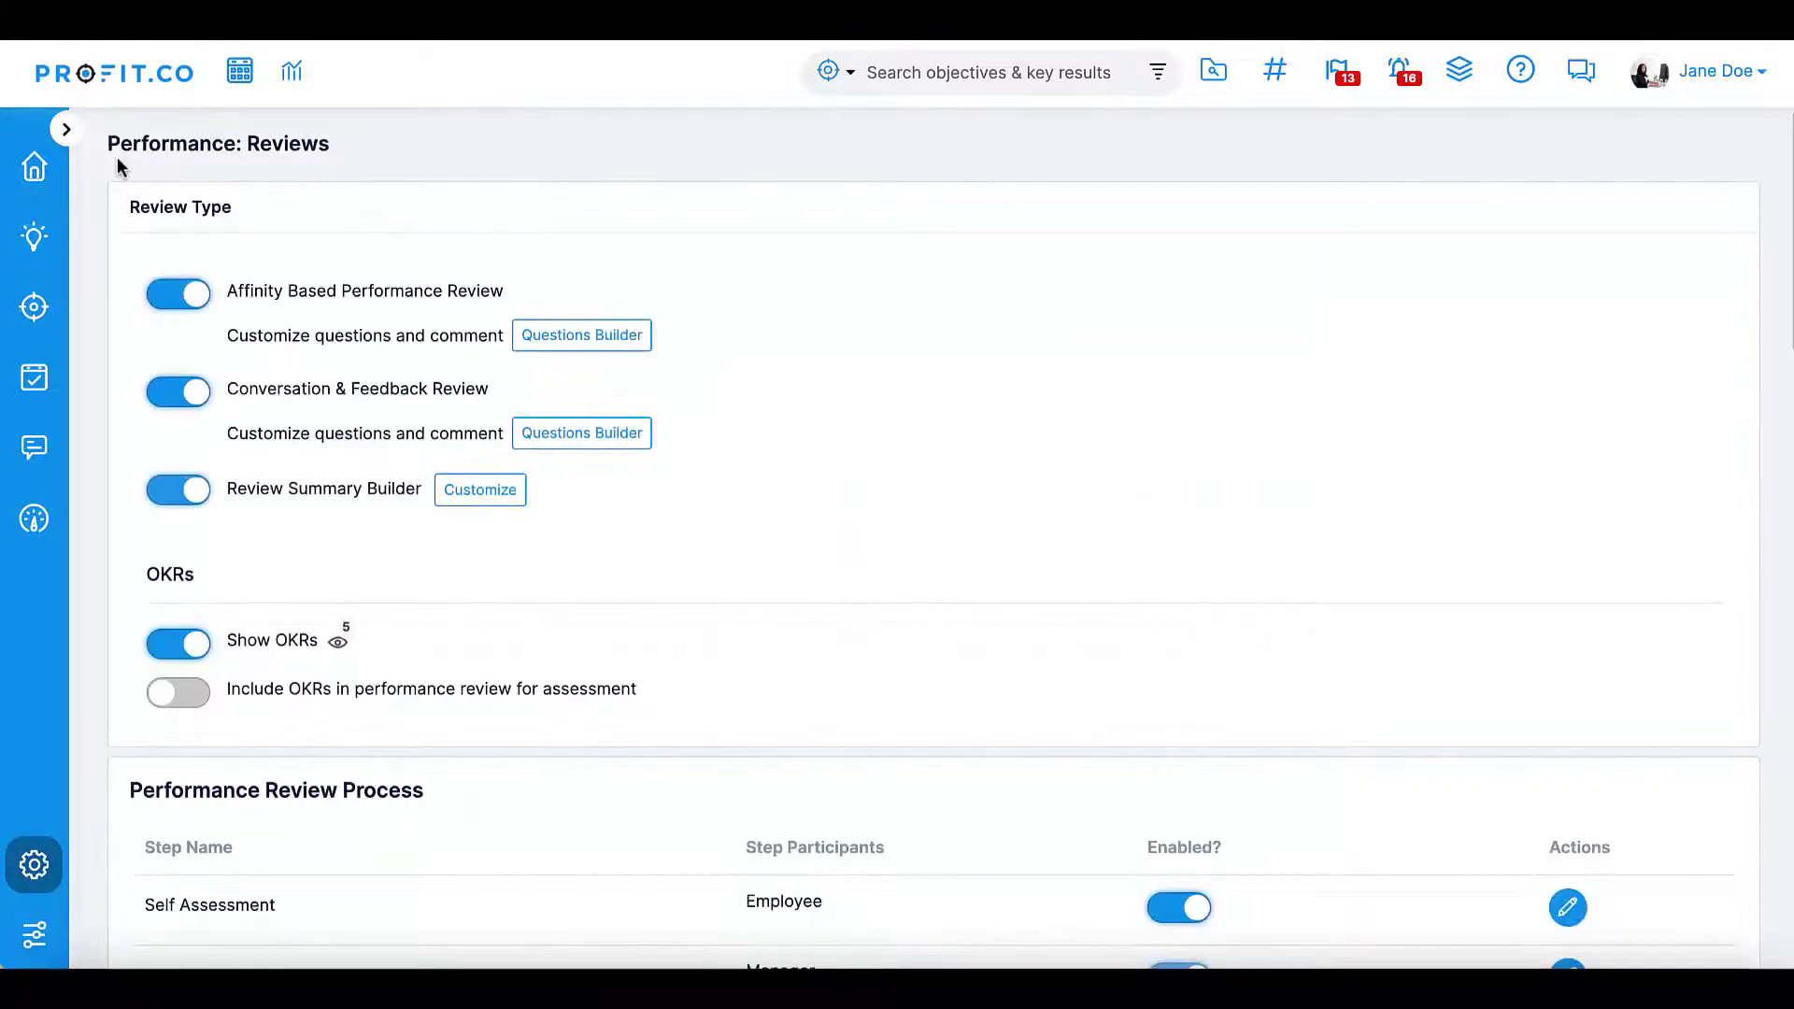
Add an Affinity Chart to the Review Summary Builder layout and save it
click(476, 493)
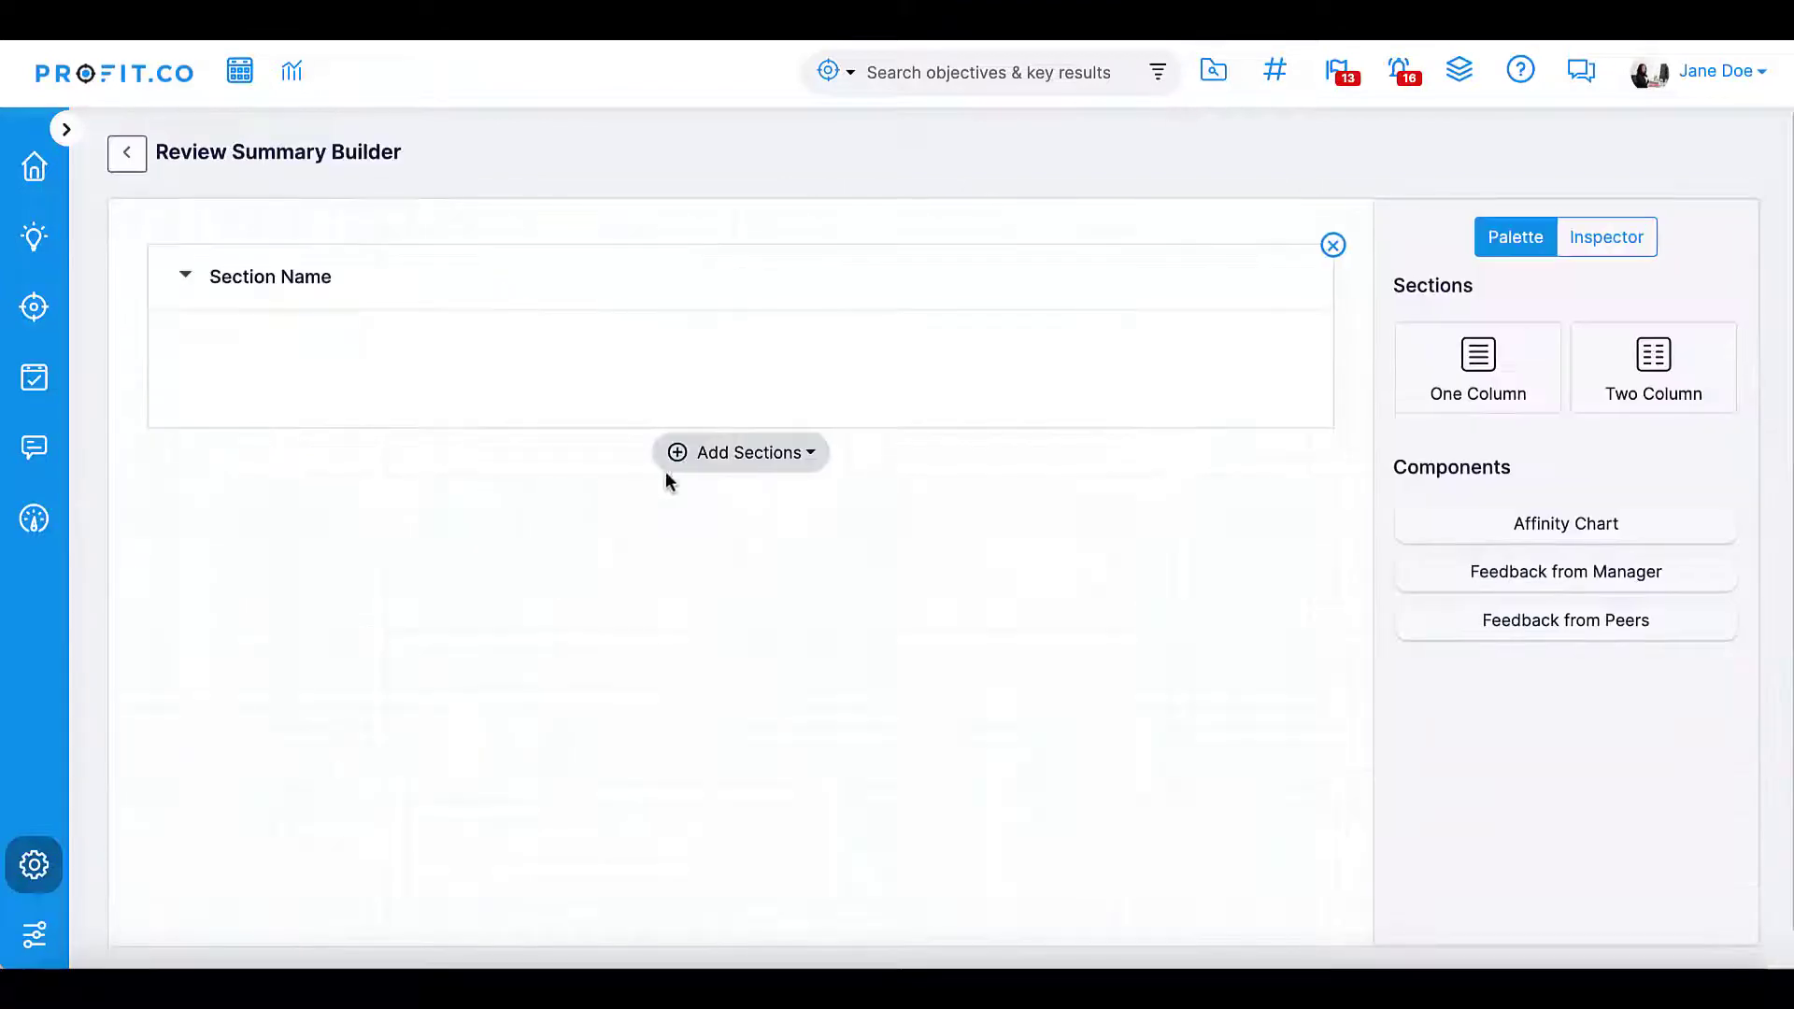
drag(1584, 528, 1025, 378)
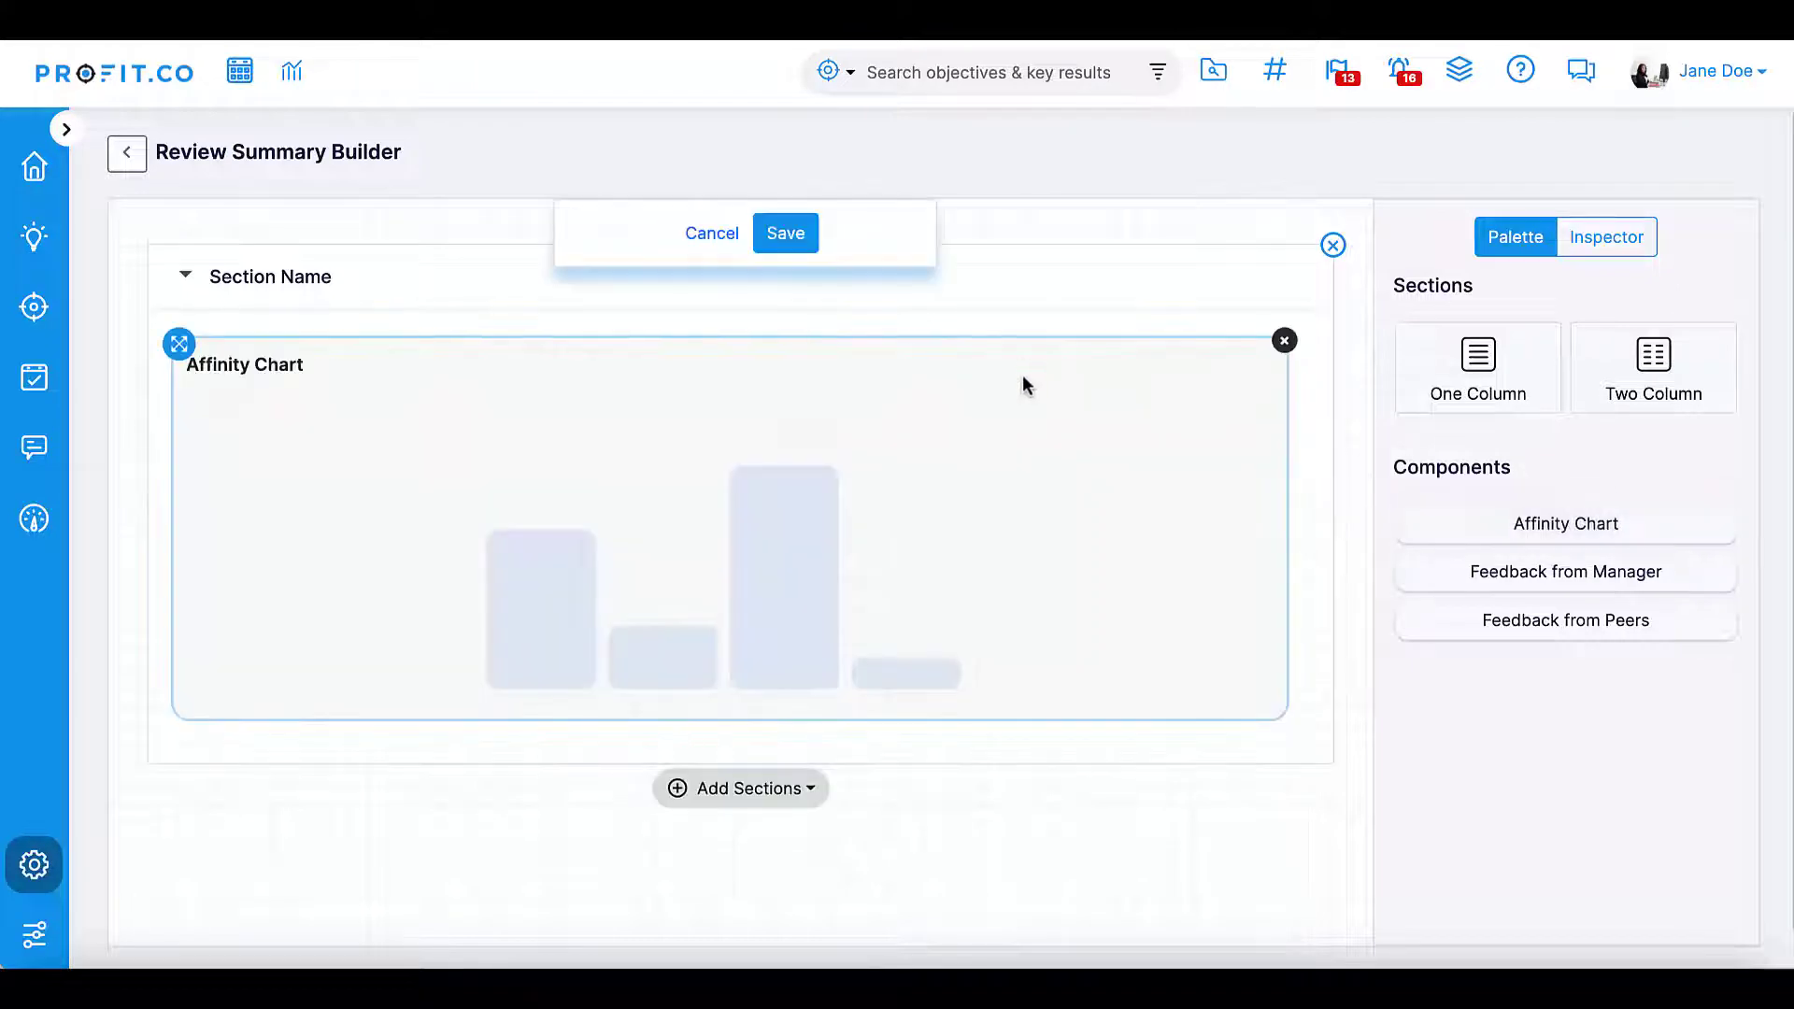
click(787, 234)
click(143, 164)
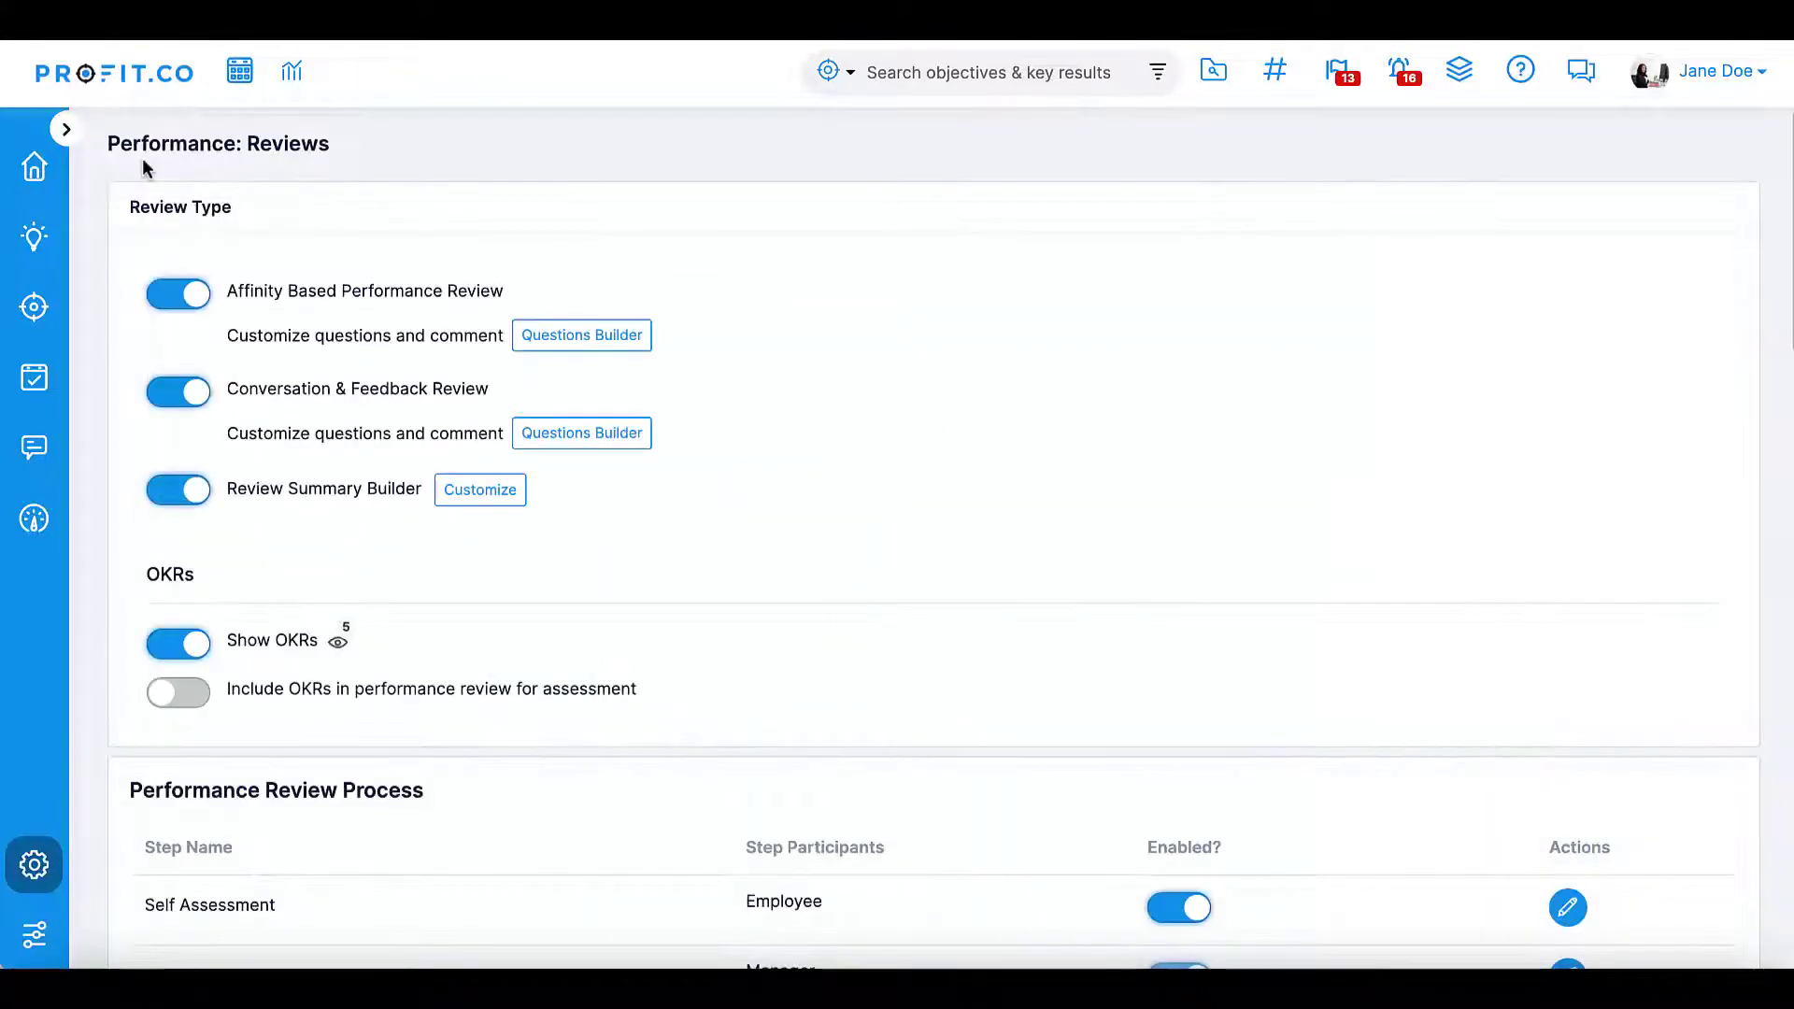
Switch on 'Include OKRs in performance review for assessment' on the Reviews settings page
scroll(1011, 383, down, 3)
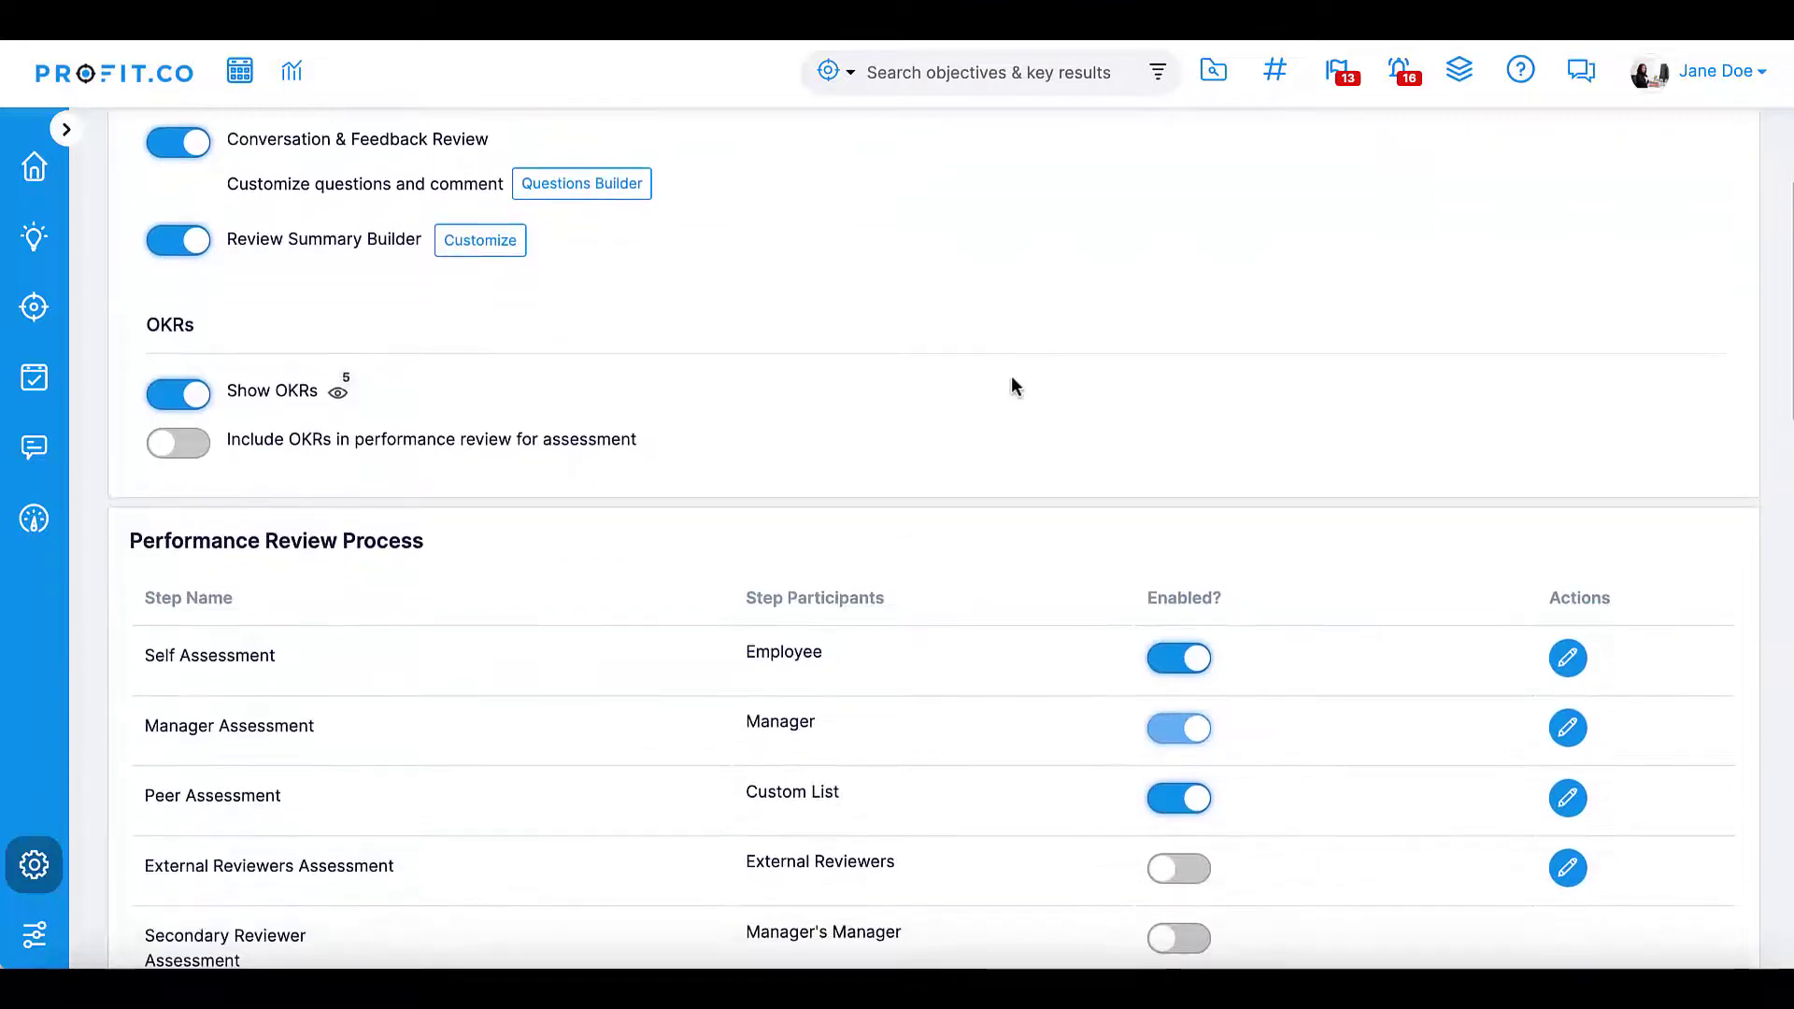
click(197, 460)
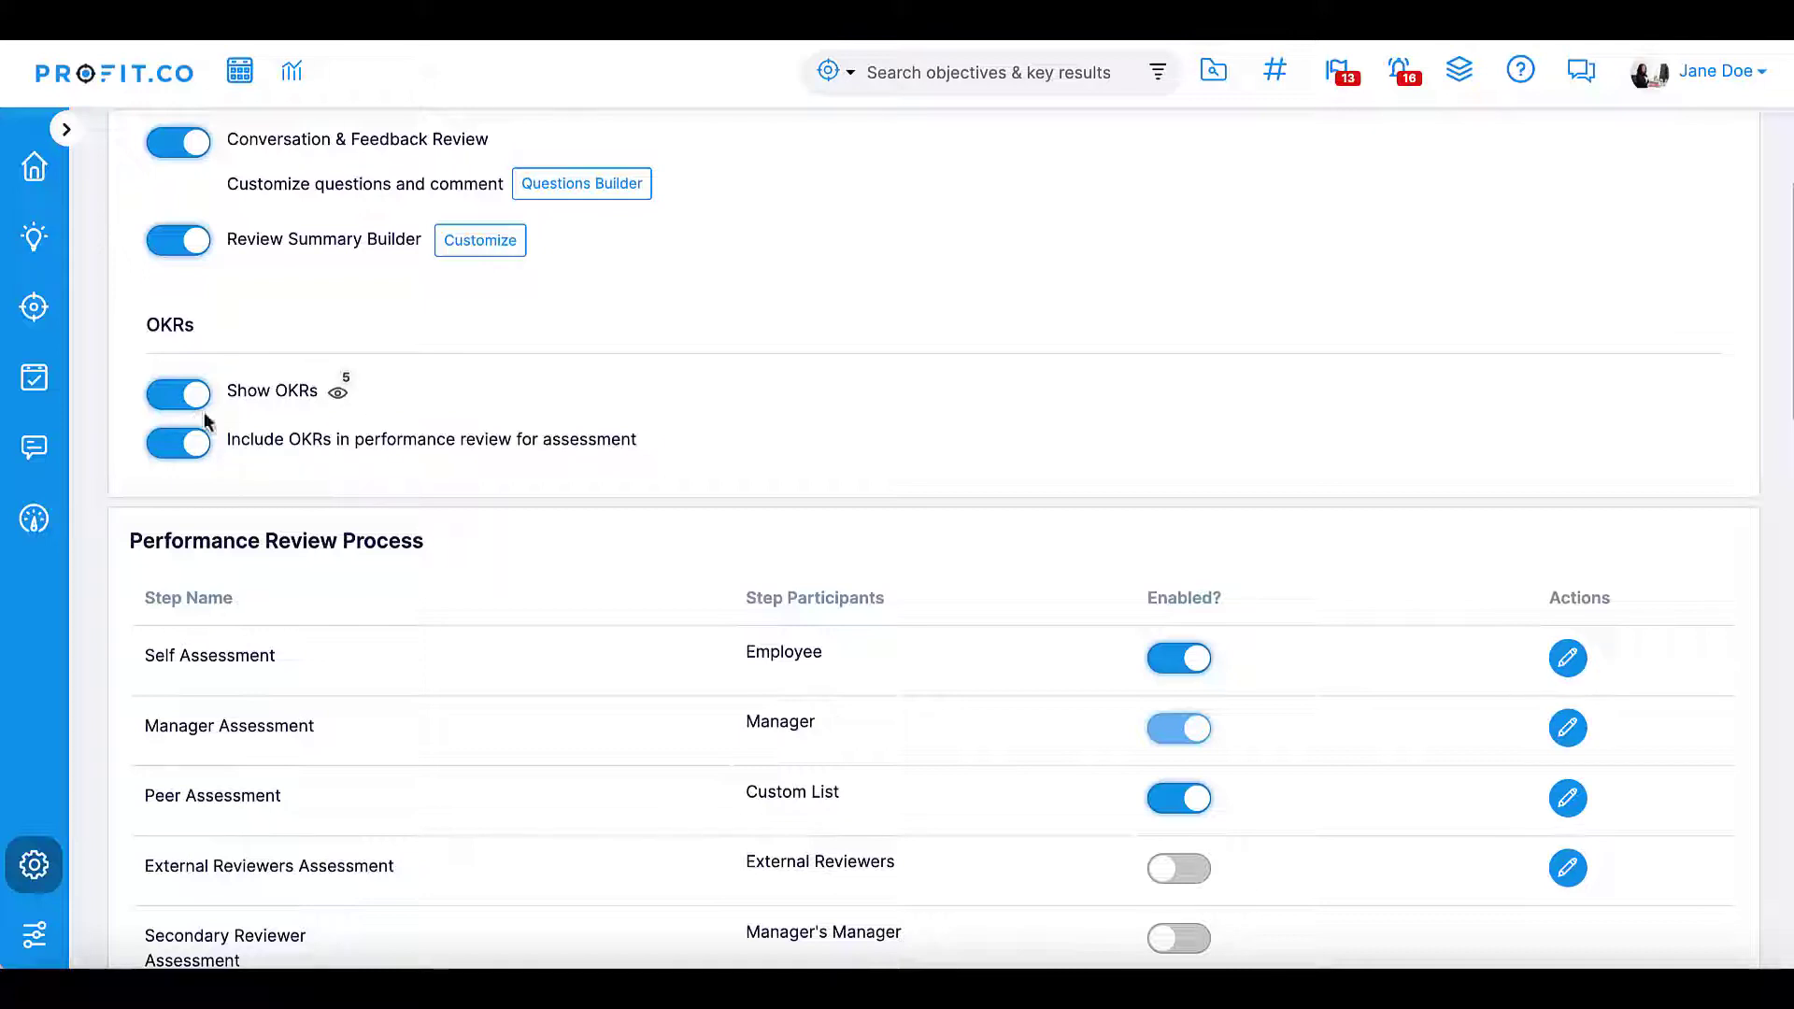
scroll(702, 366, down, 3)
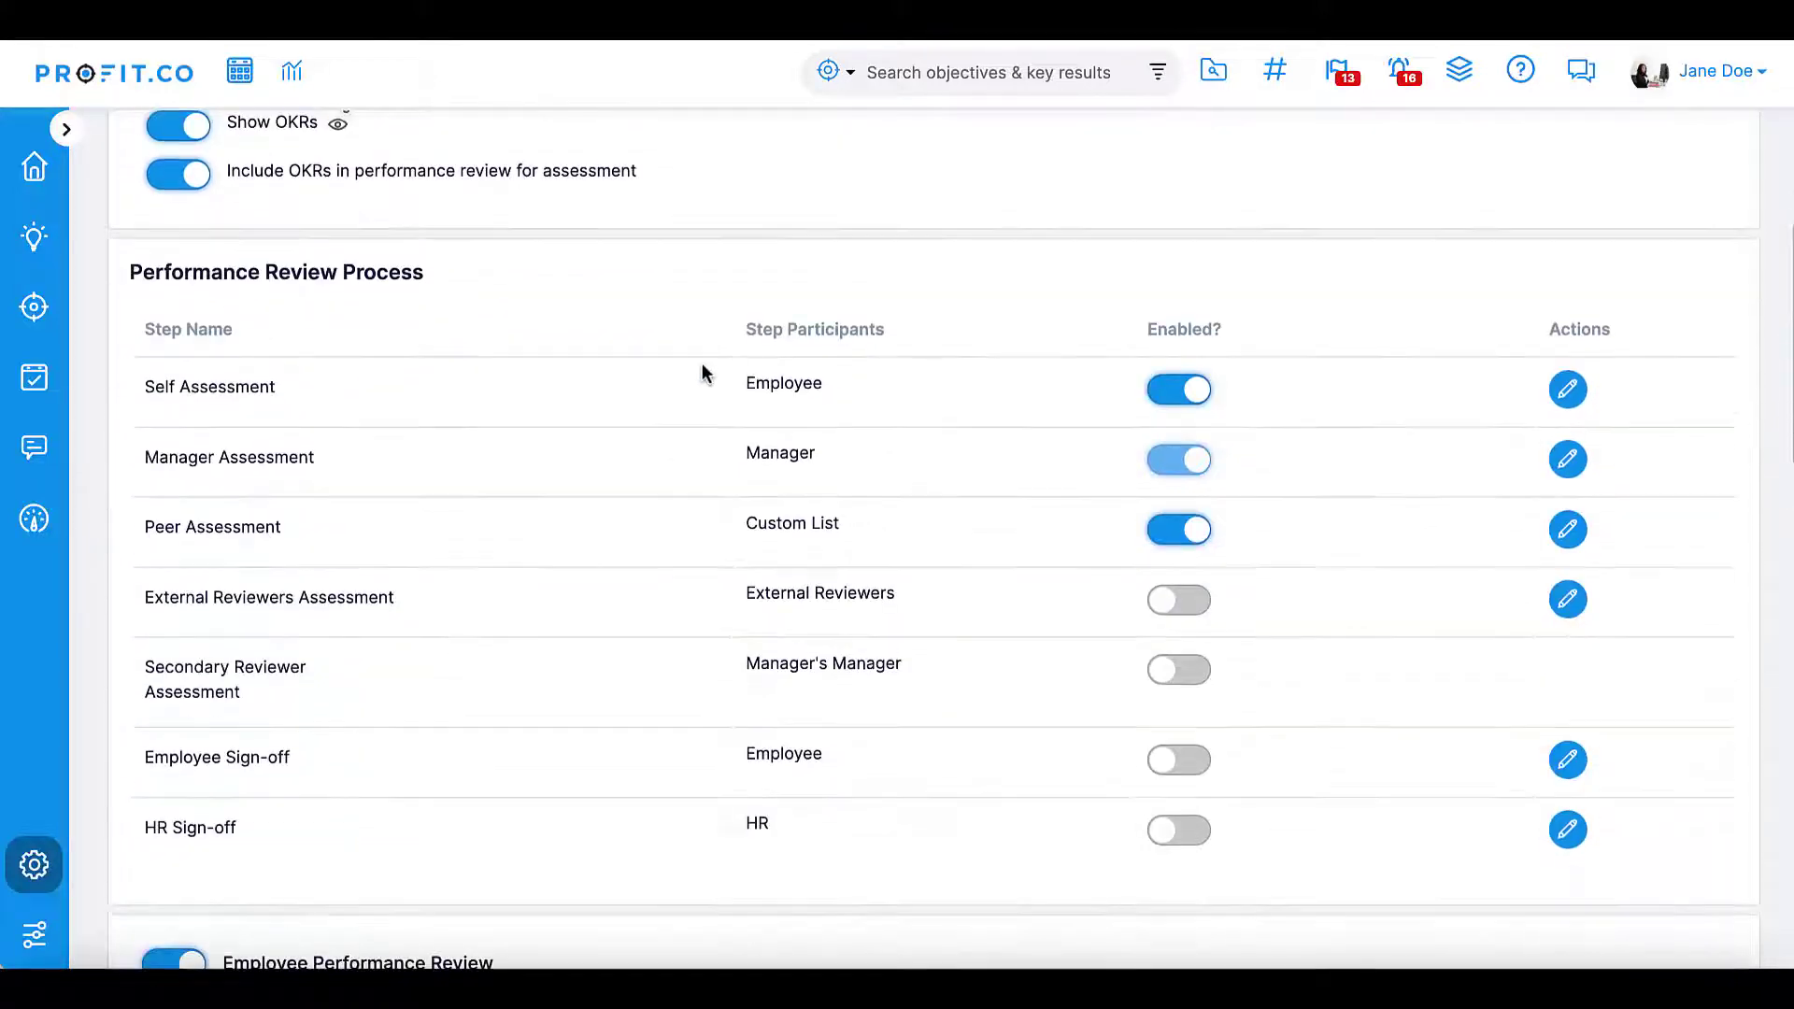
scroll(702, 369, down, 1)
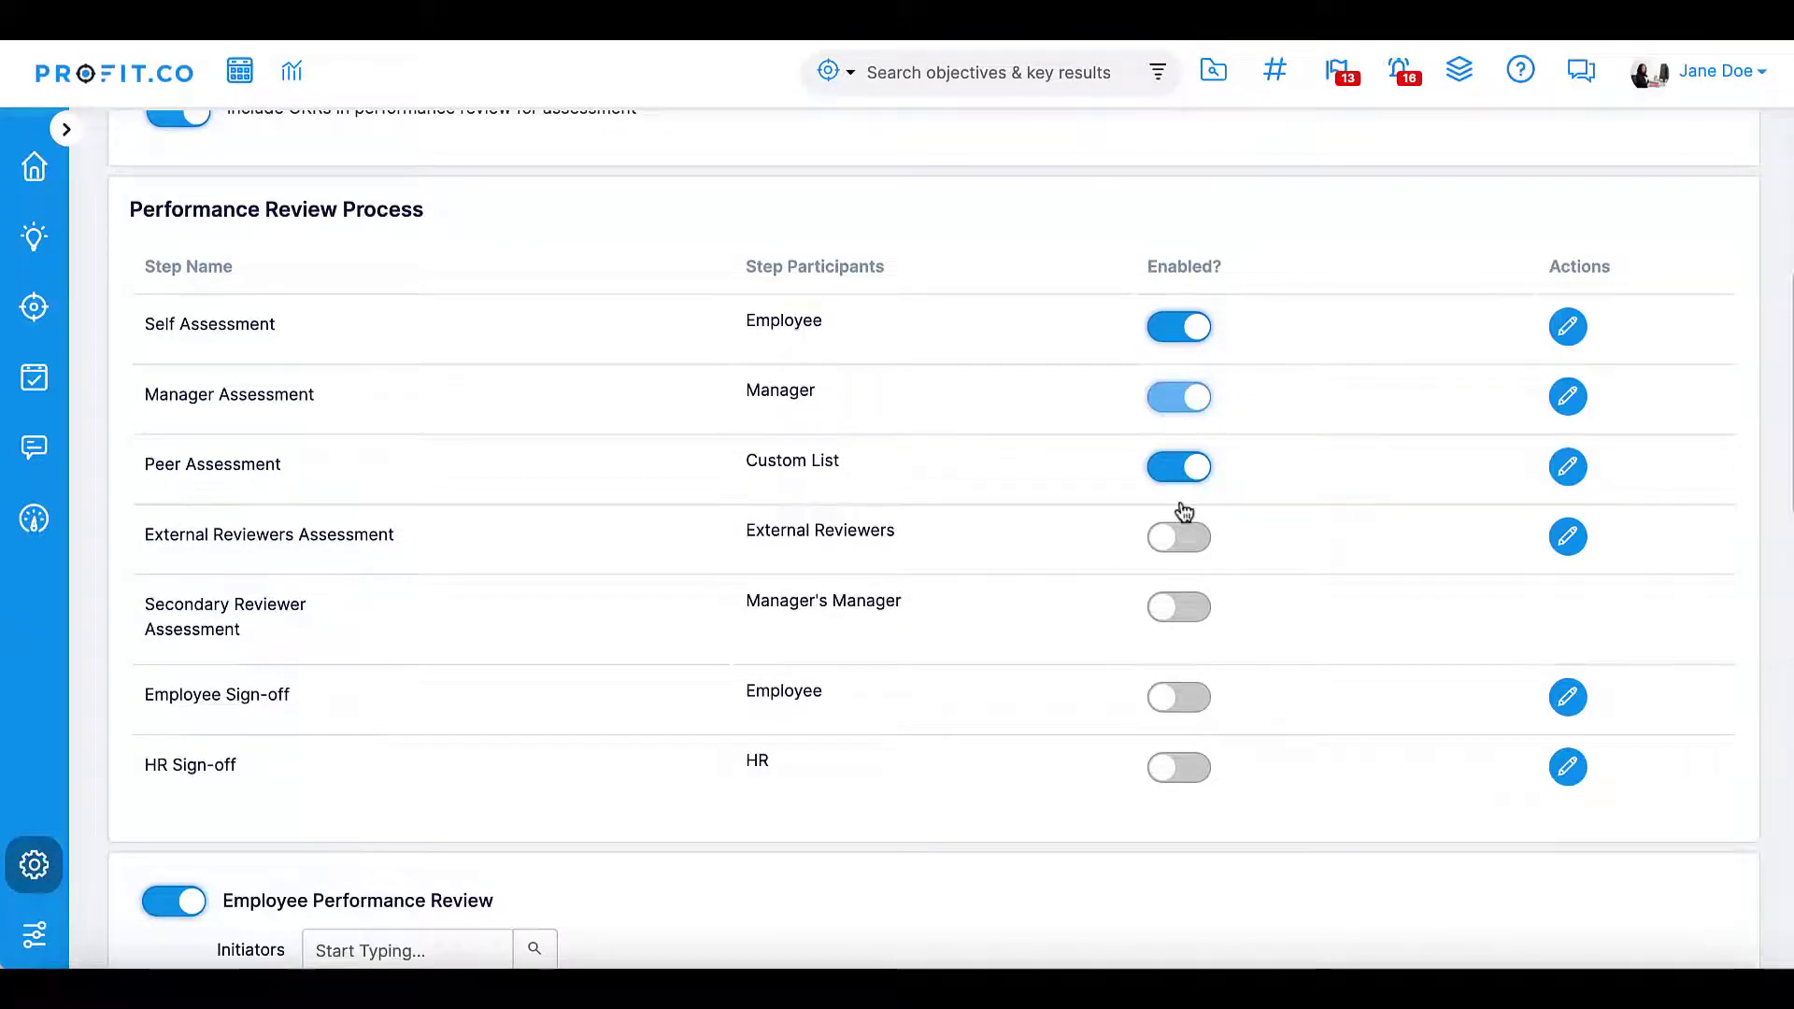
Enable the Secondary Reviewer Assessment step in the review process
click(1168, 610)
scroll(1065, 641, down, 5)
scroll(1028, 651, down, 3)
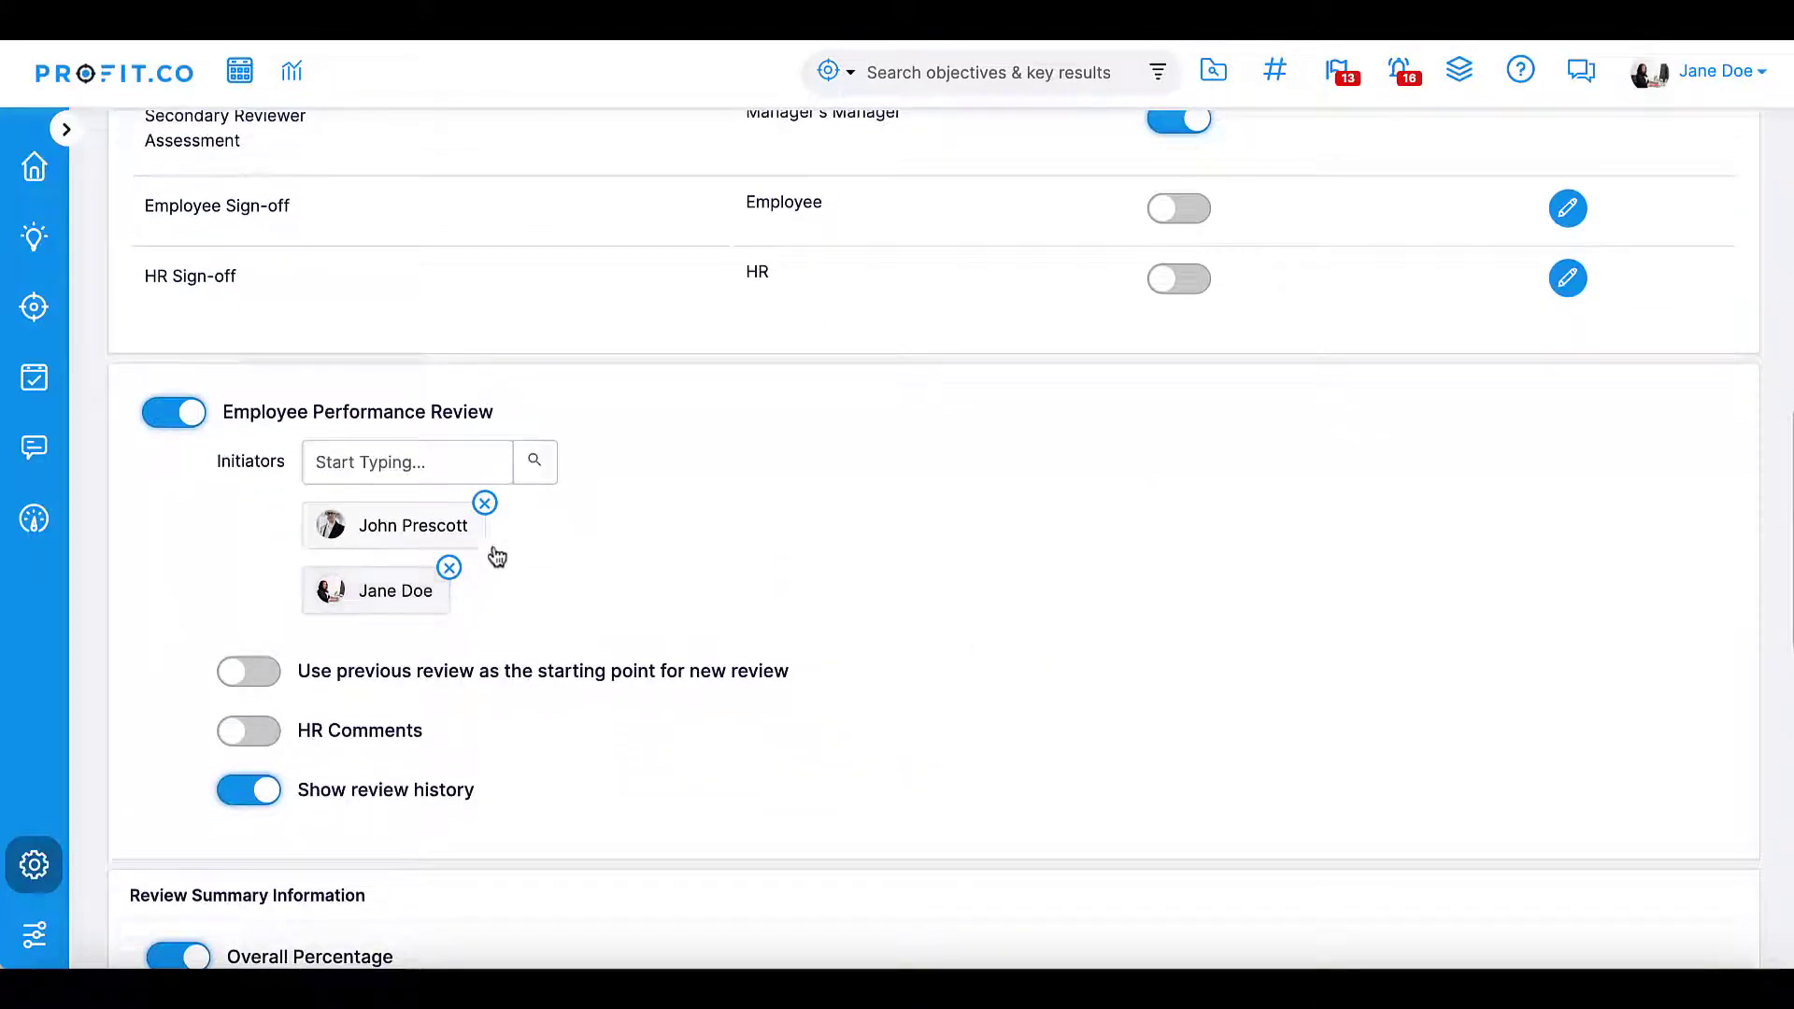
Add a third employee to the Employee Performance Review initiators
click(539, 464)
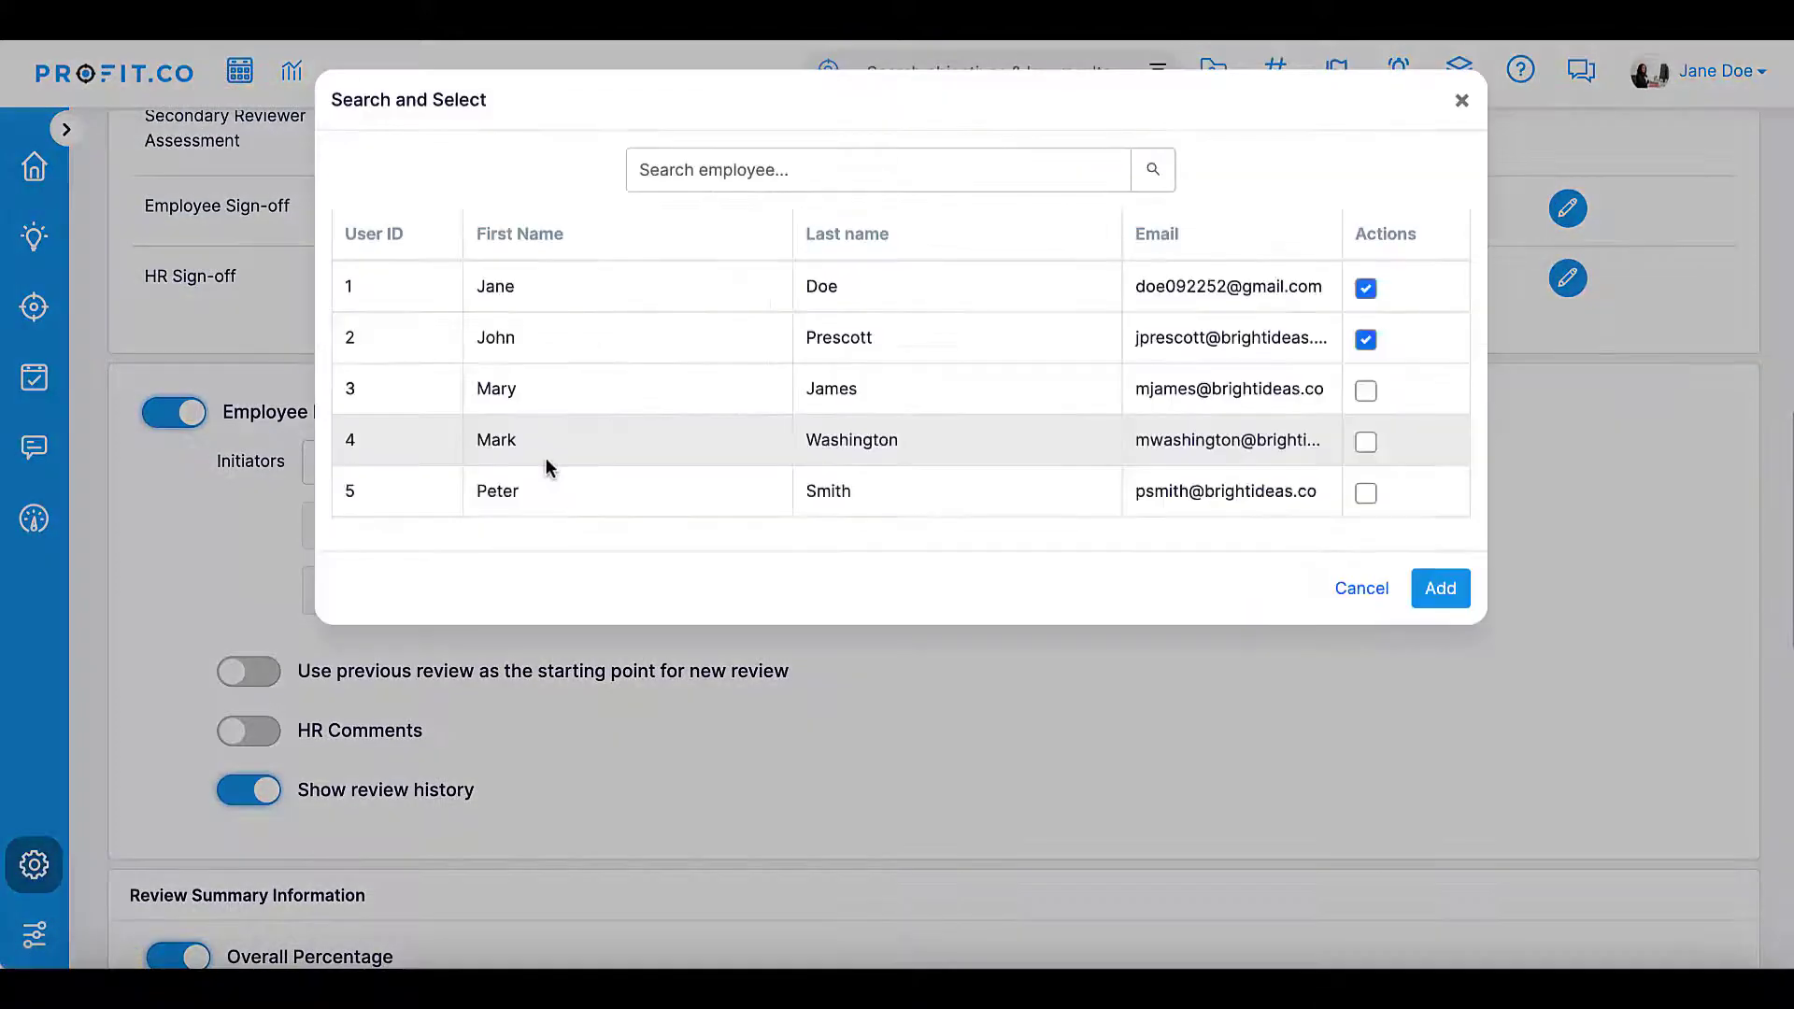
click(1364, 493)
click(1444, 602)
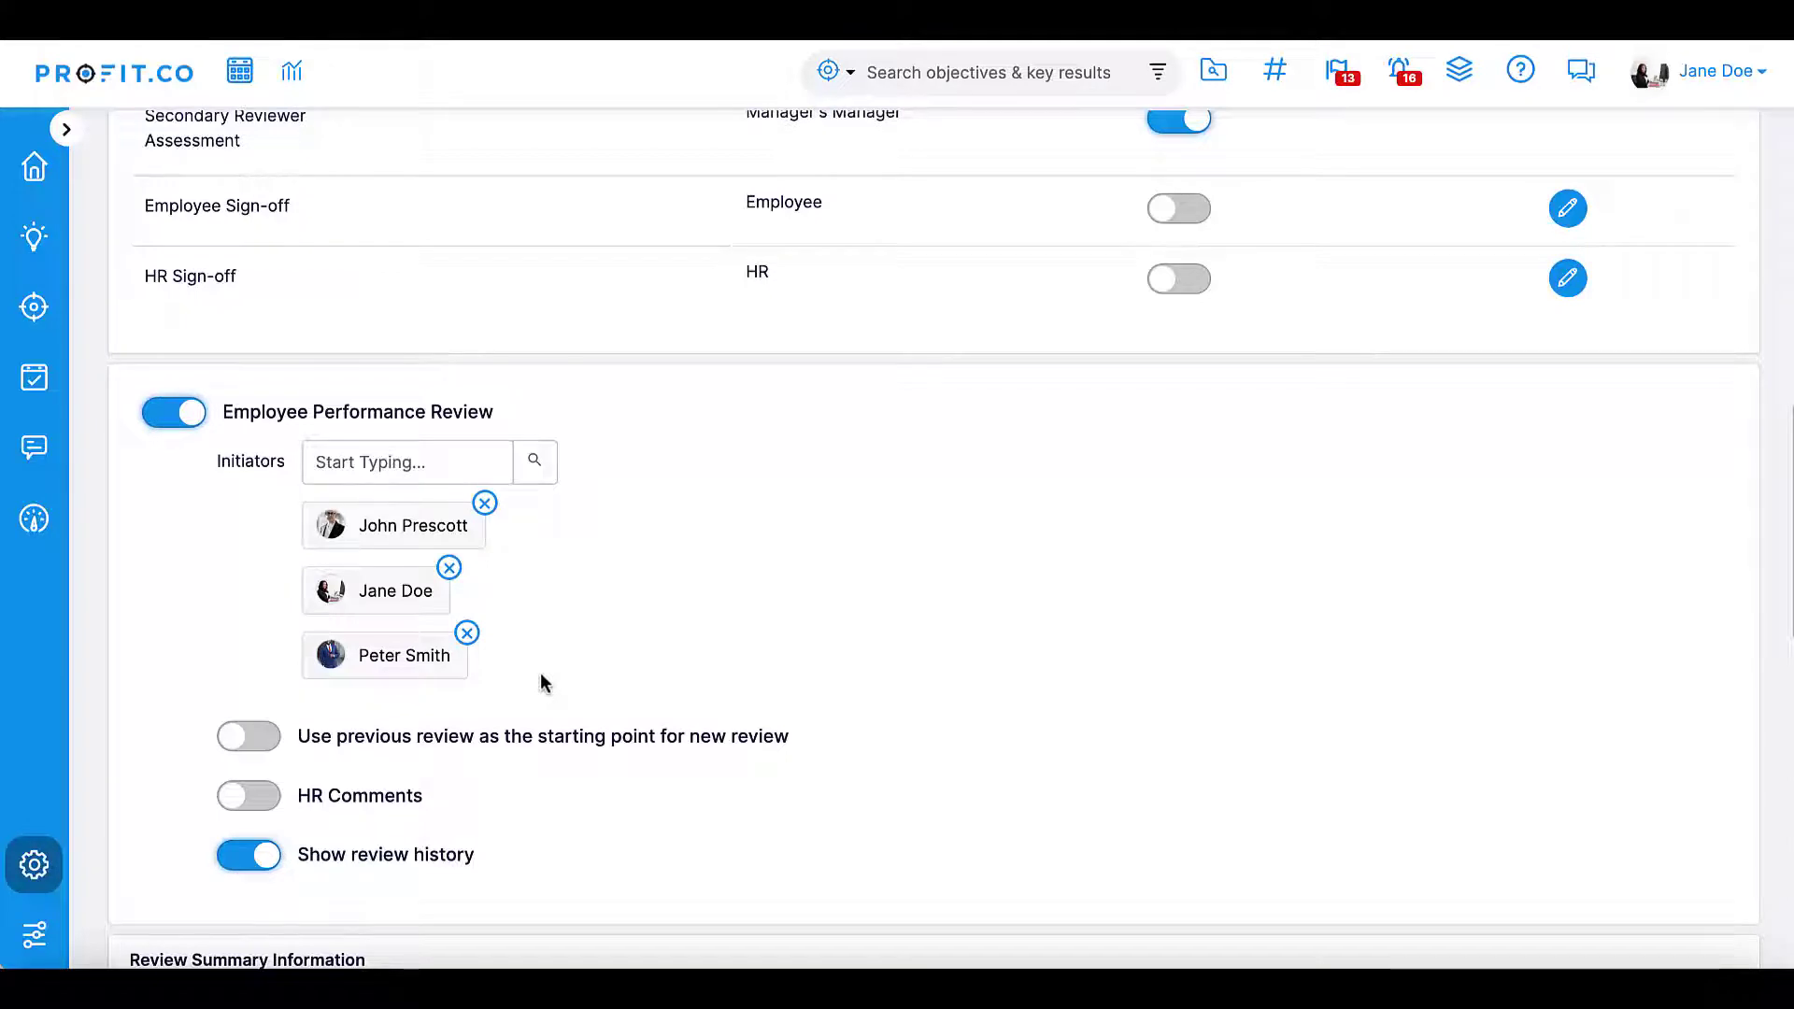
scroll(542, 682, down, 2)
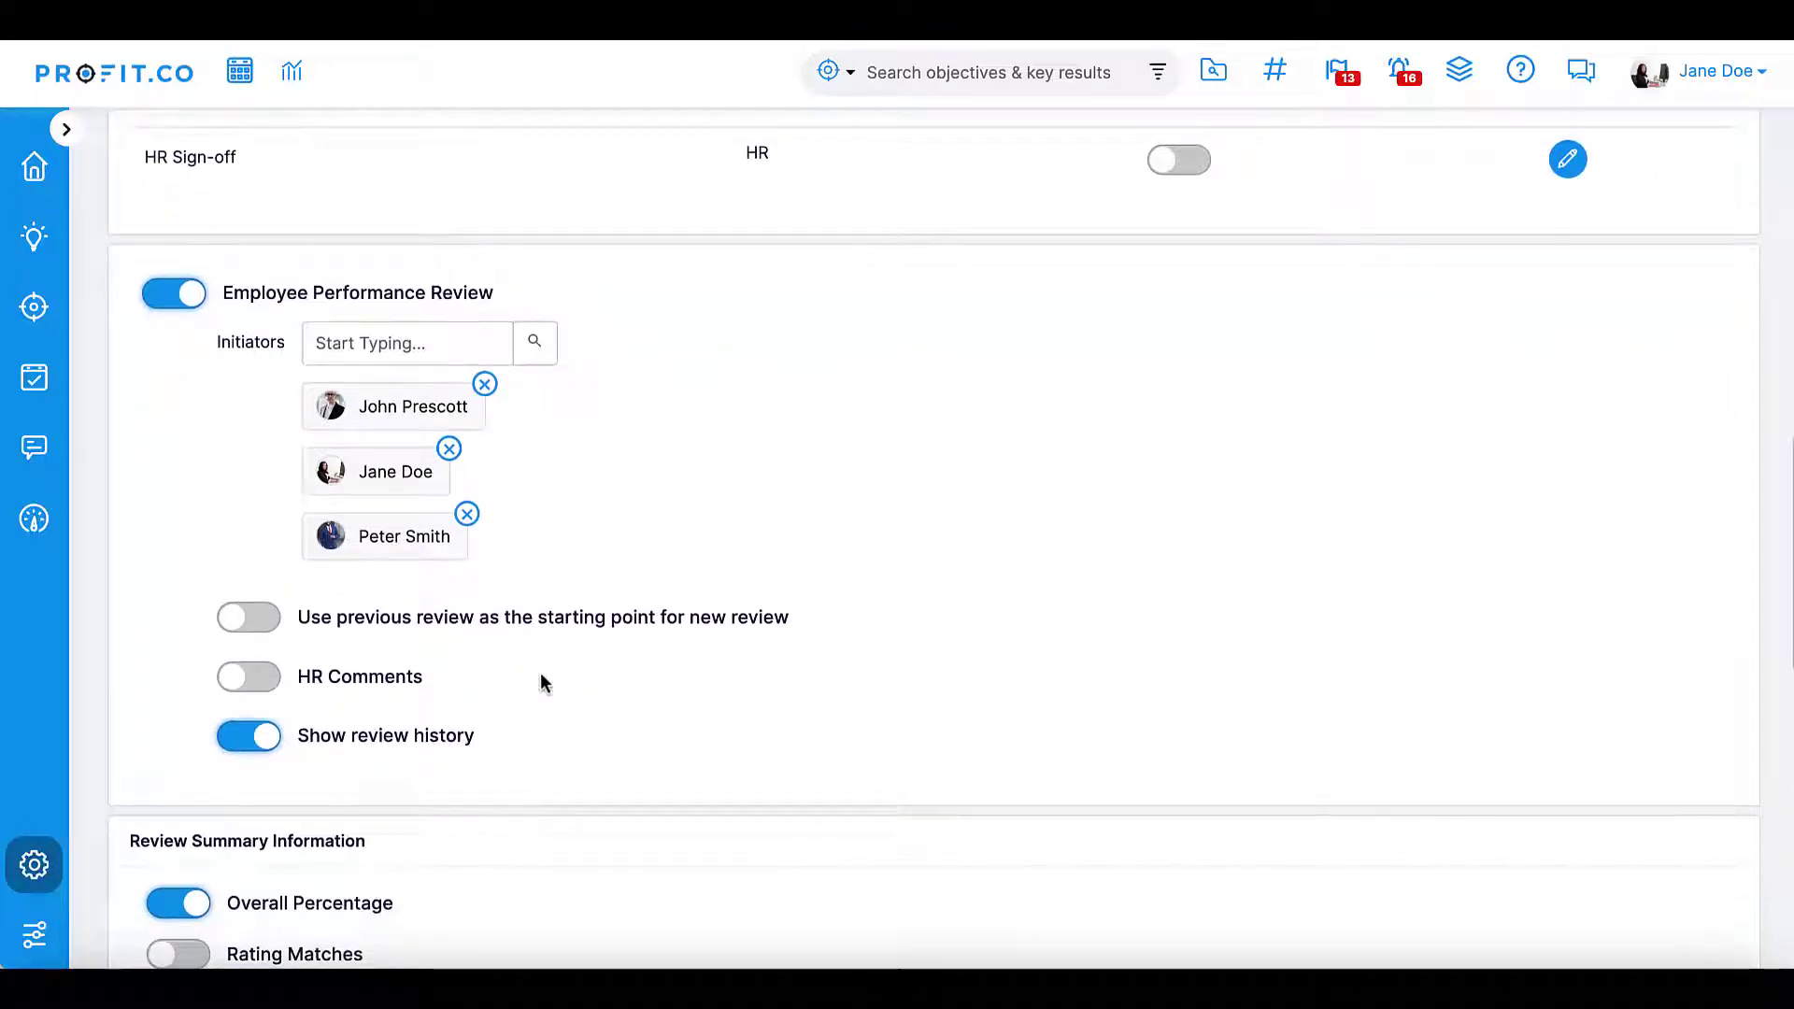
Turn on 'Use previous review as starting point' and HR Comments for reviews
click(234, 622)
click(234, 685)
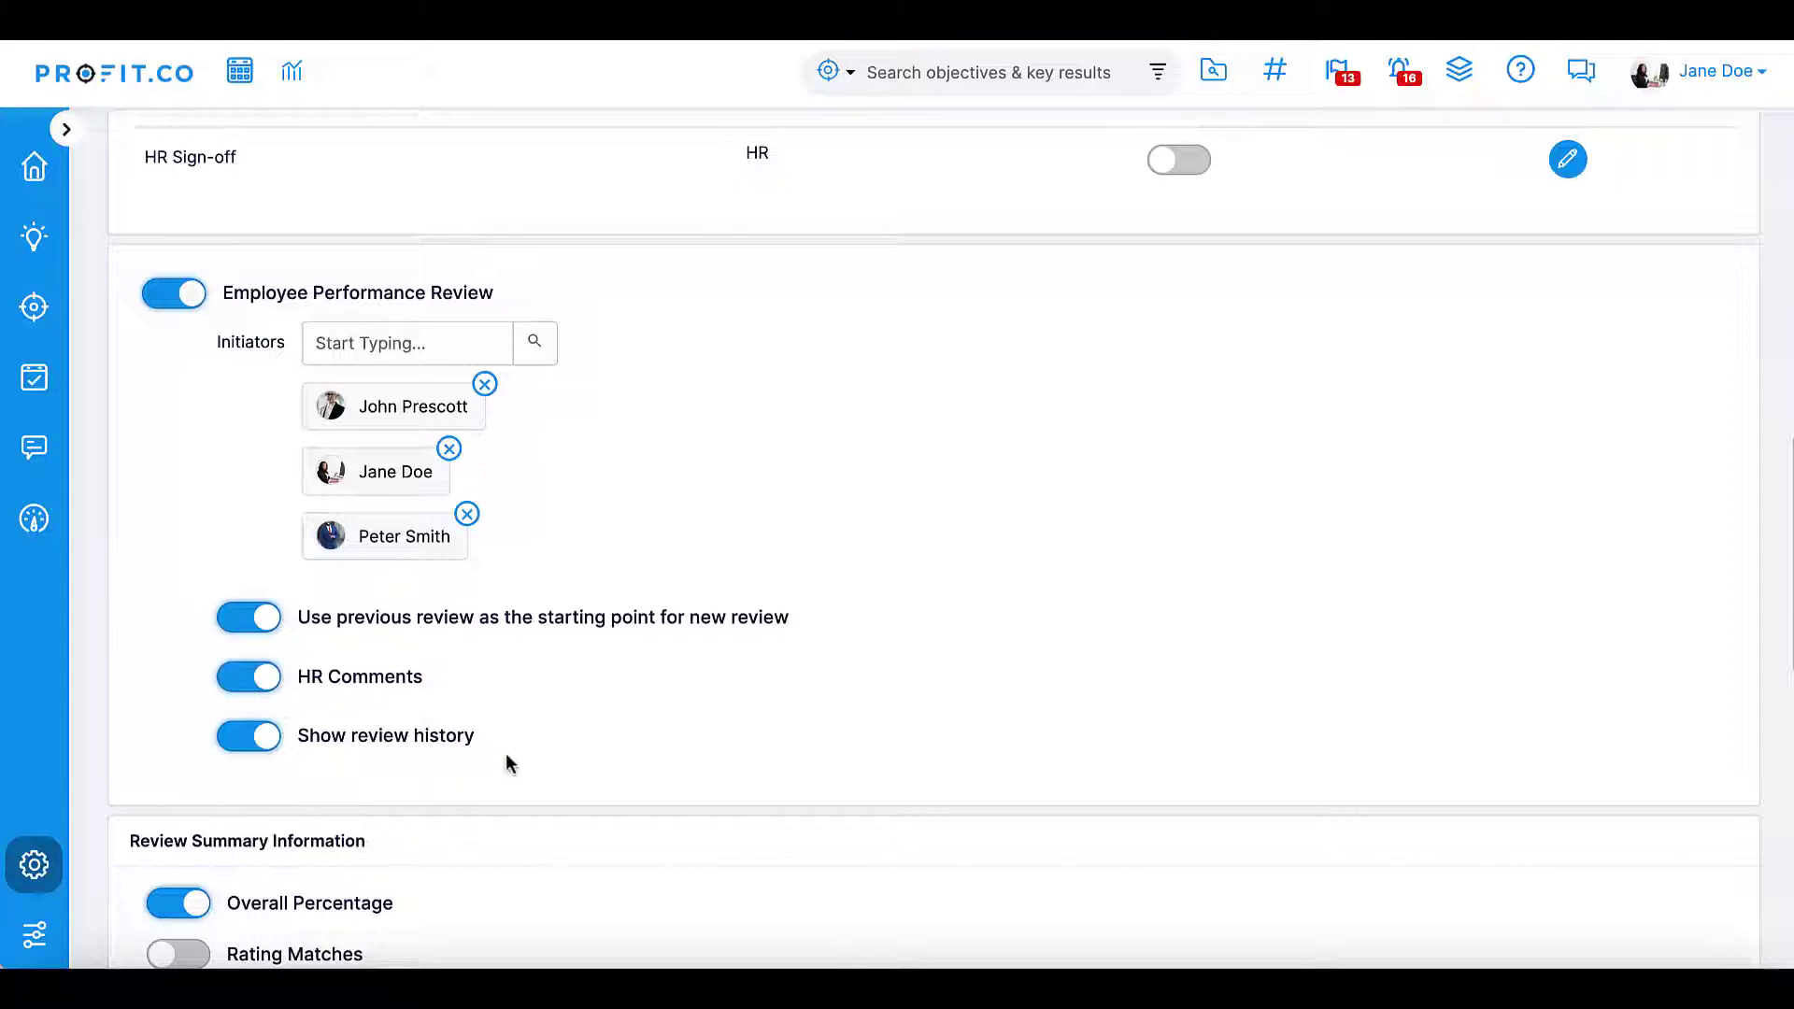
scroll(509, 764, down, 5)
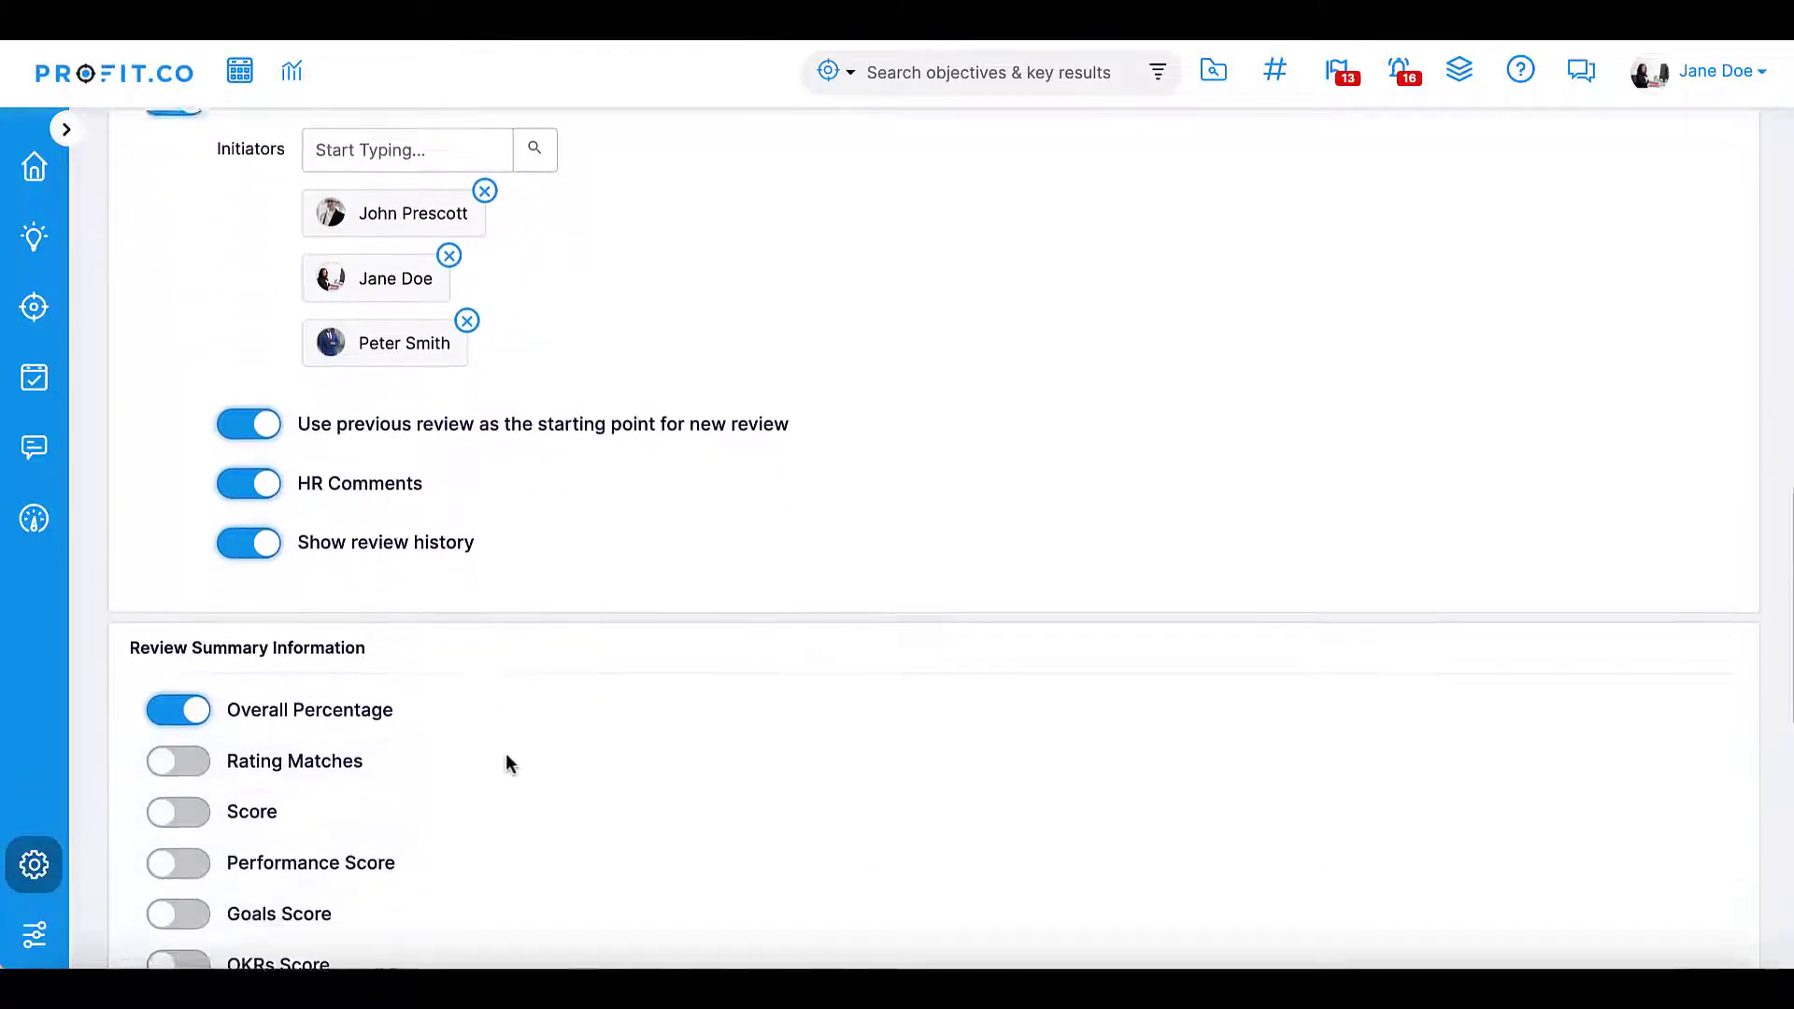
scroll(509, 764, down, 1)
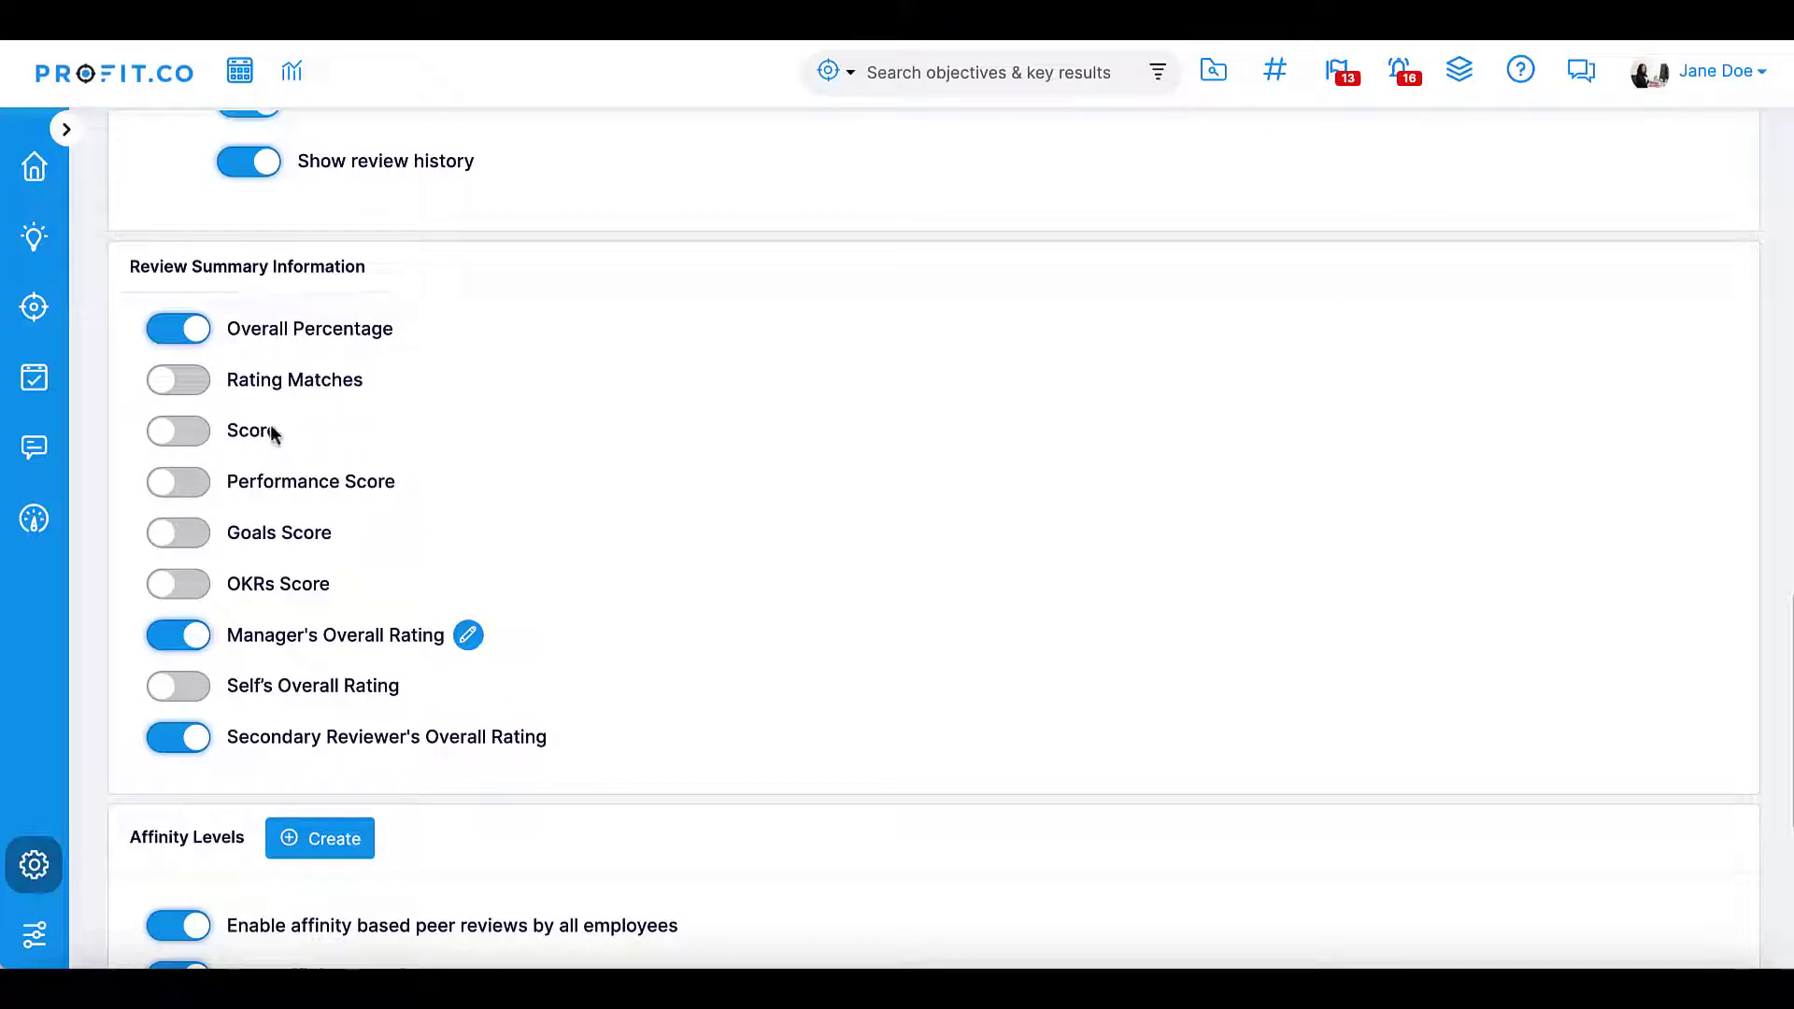
In Review Summary Information, show Performance Score and hide Manager's Overall Rating
click(174, 491)
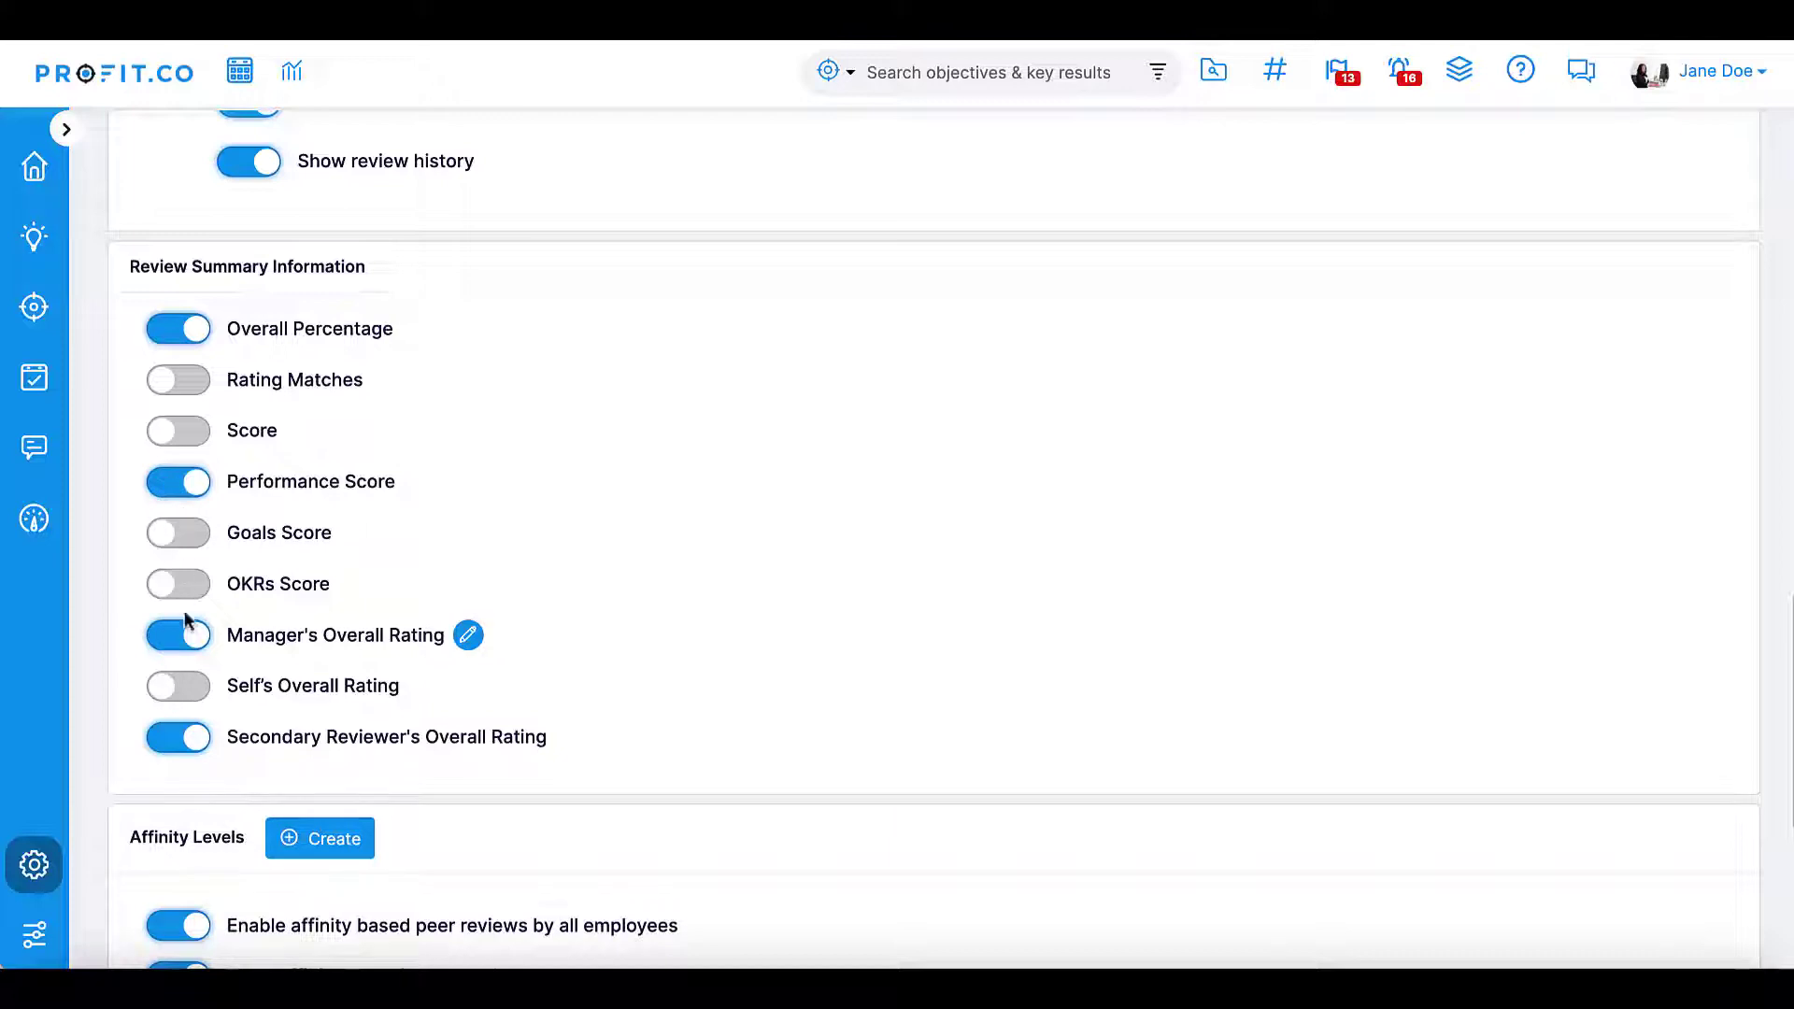
click(190, 653)
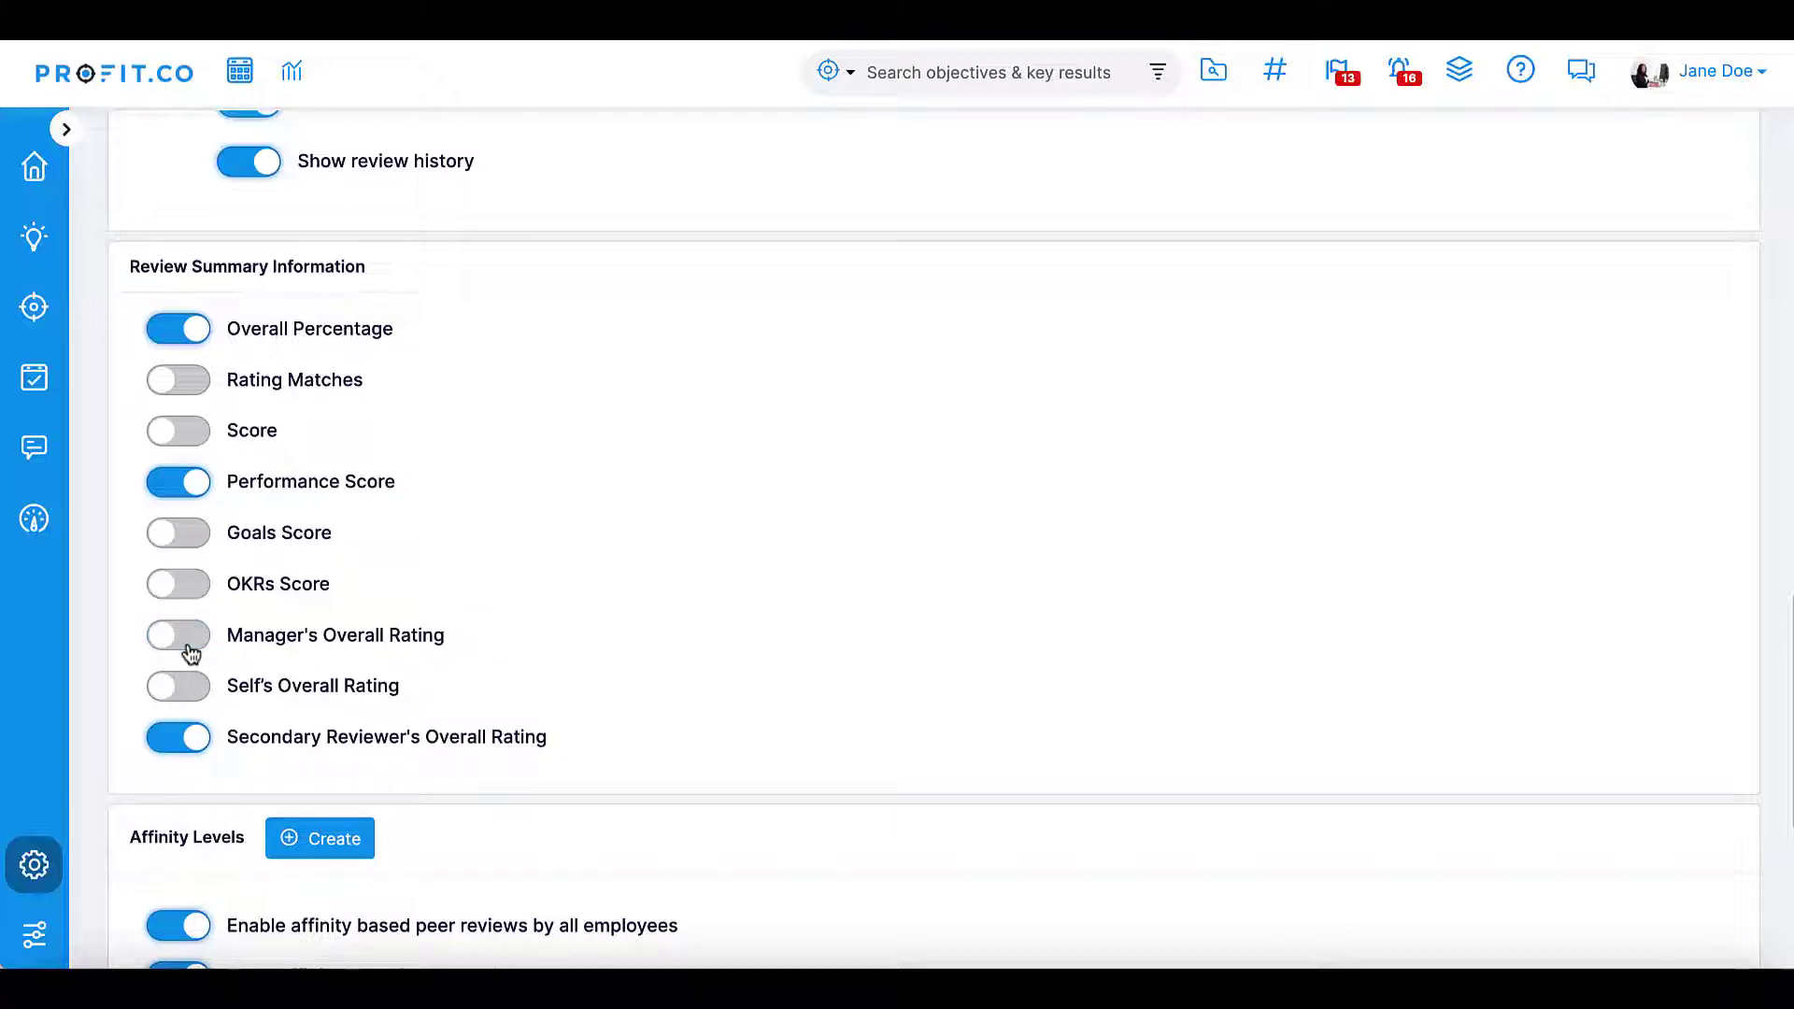
scroll(189, 648, down, 5)
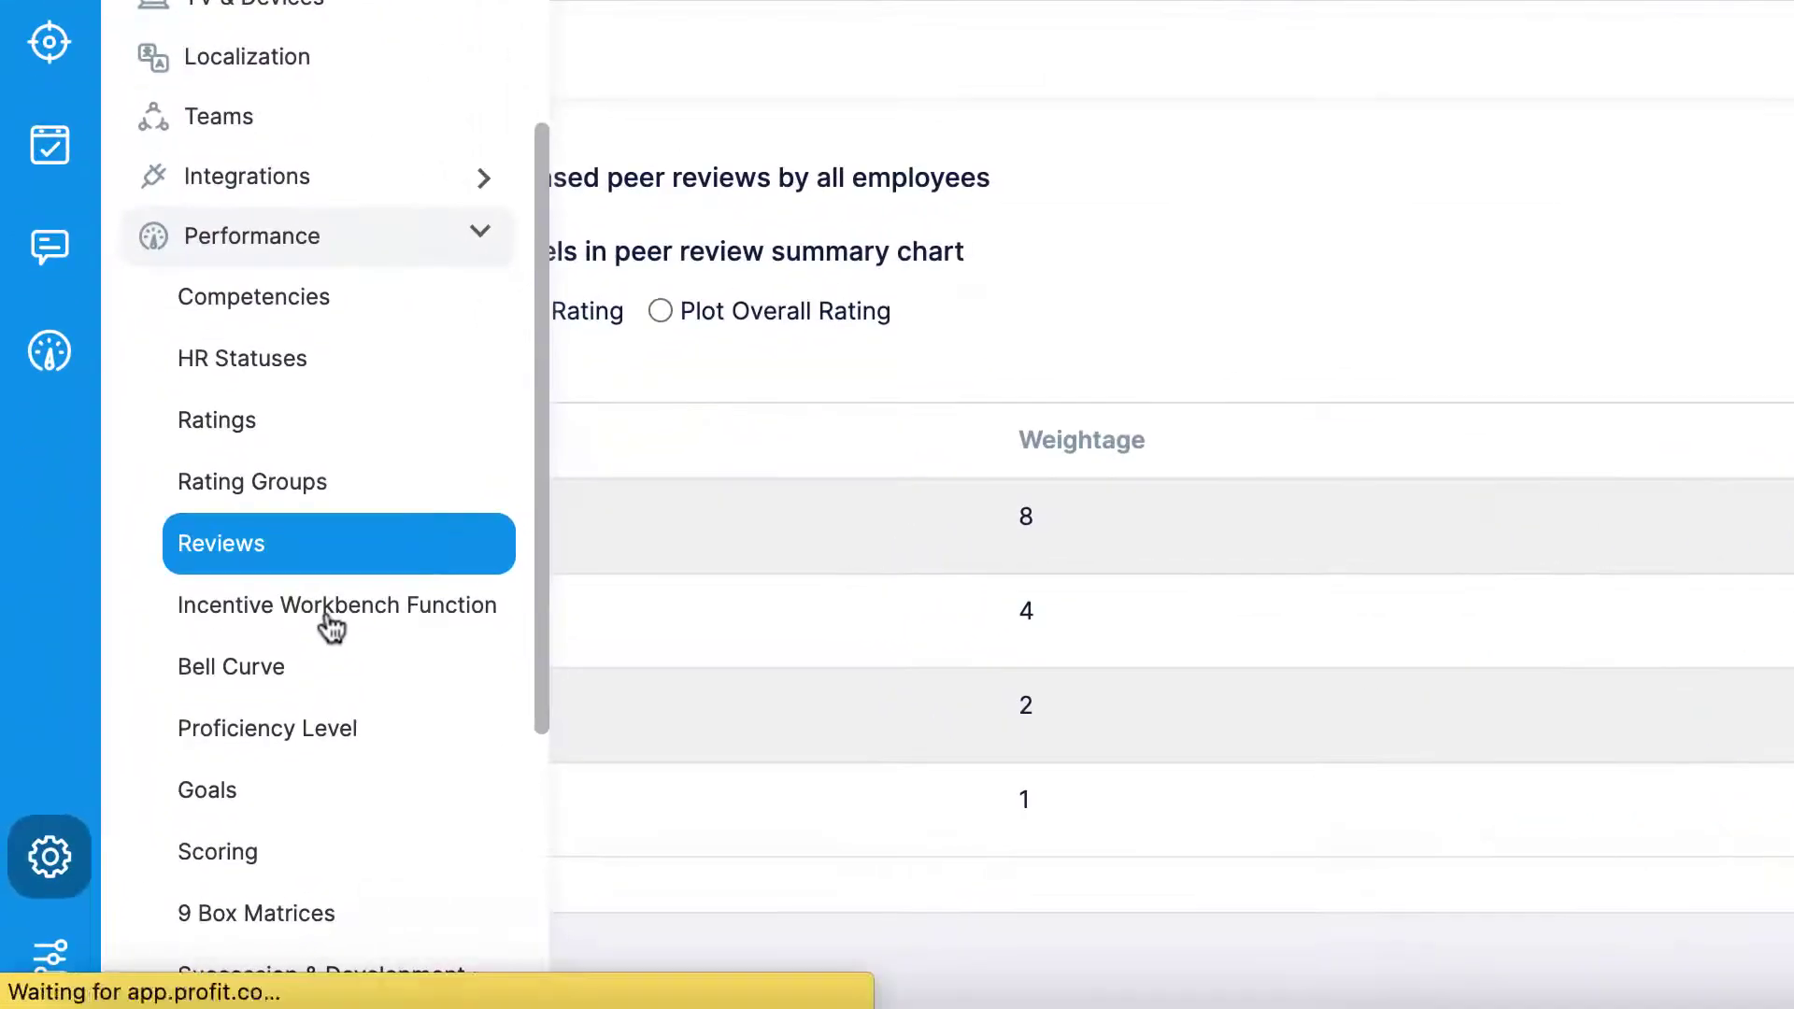
Open Incentive Workbench Function settings and view the Holiday Bonus function's edit form
click(317, 618)
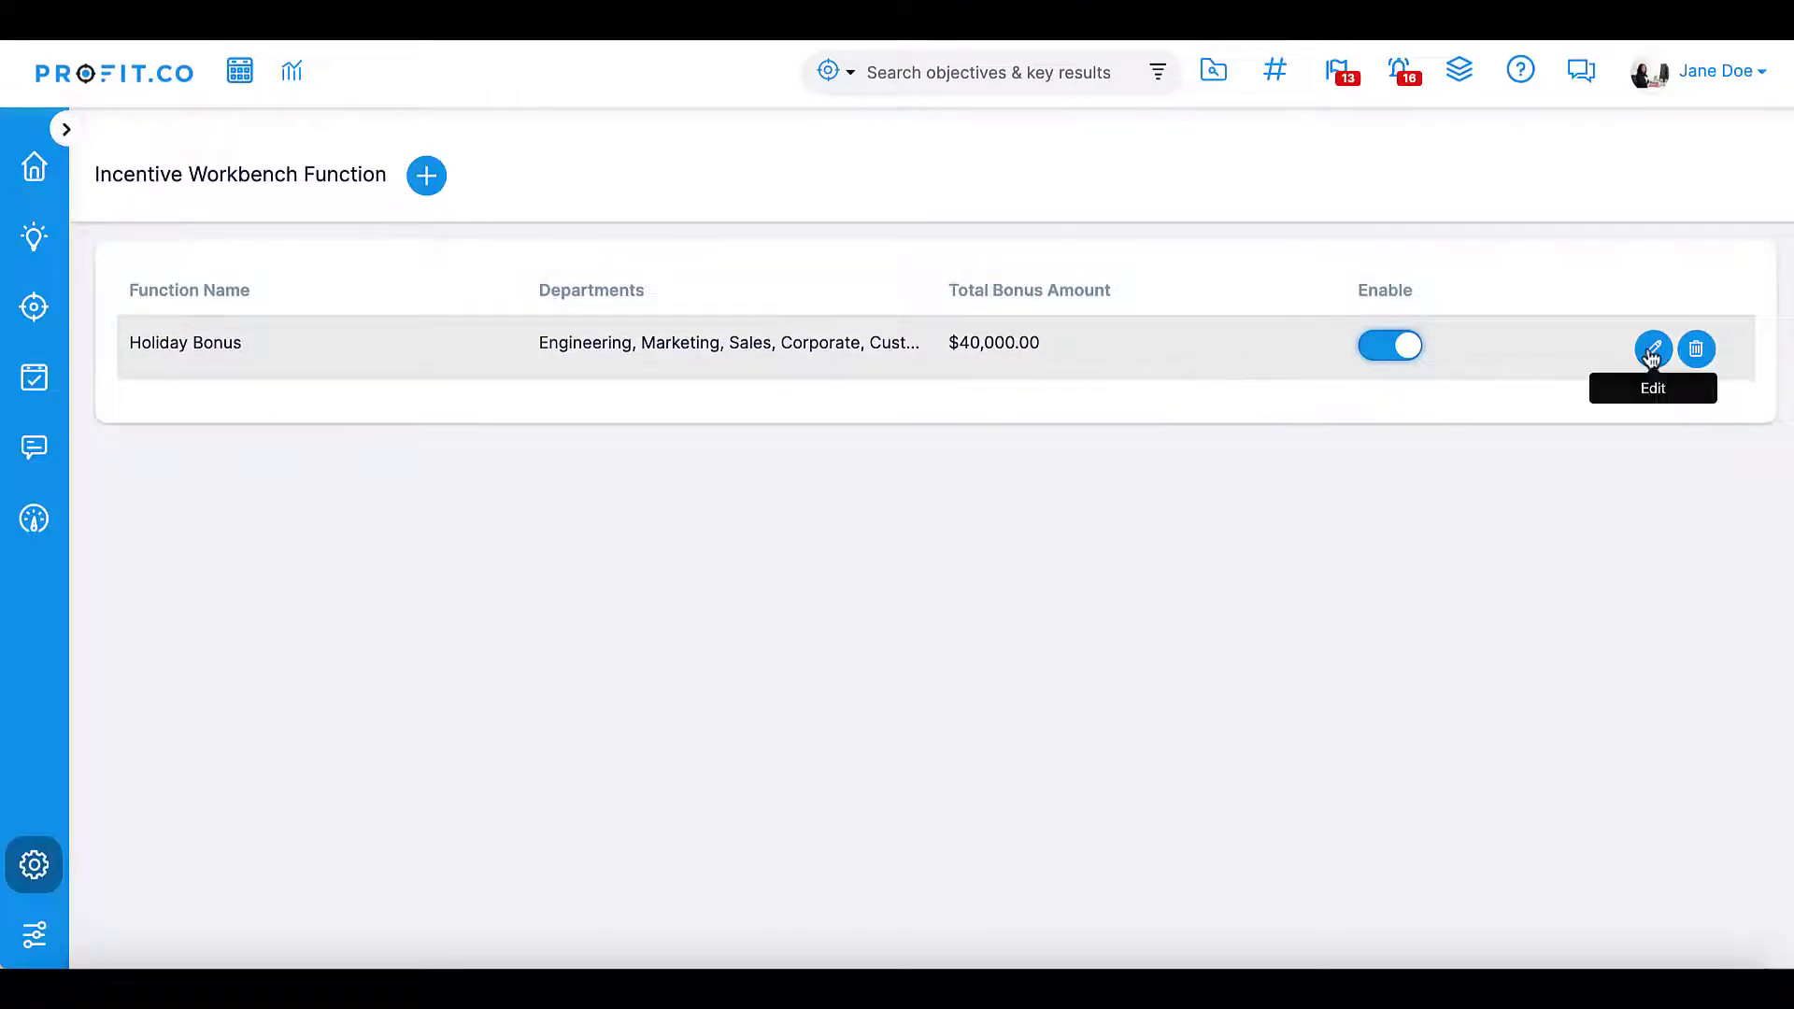
click(1651, 352)
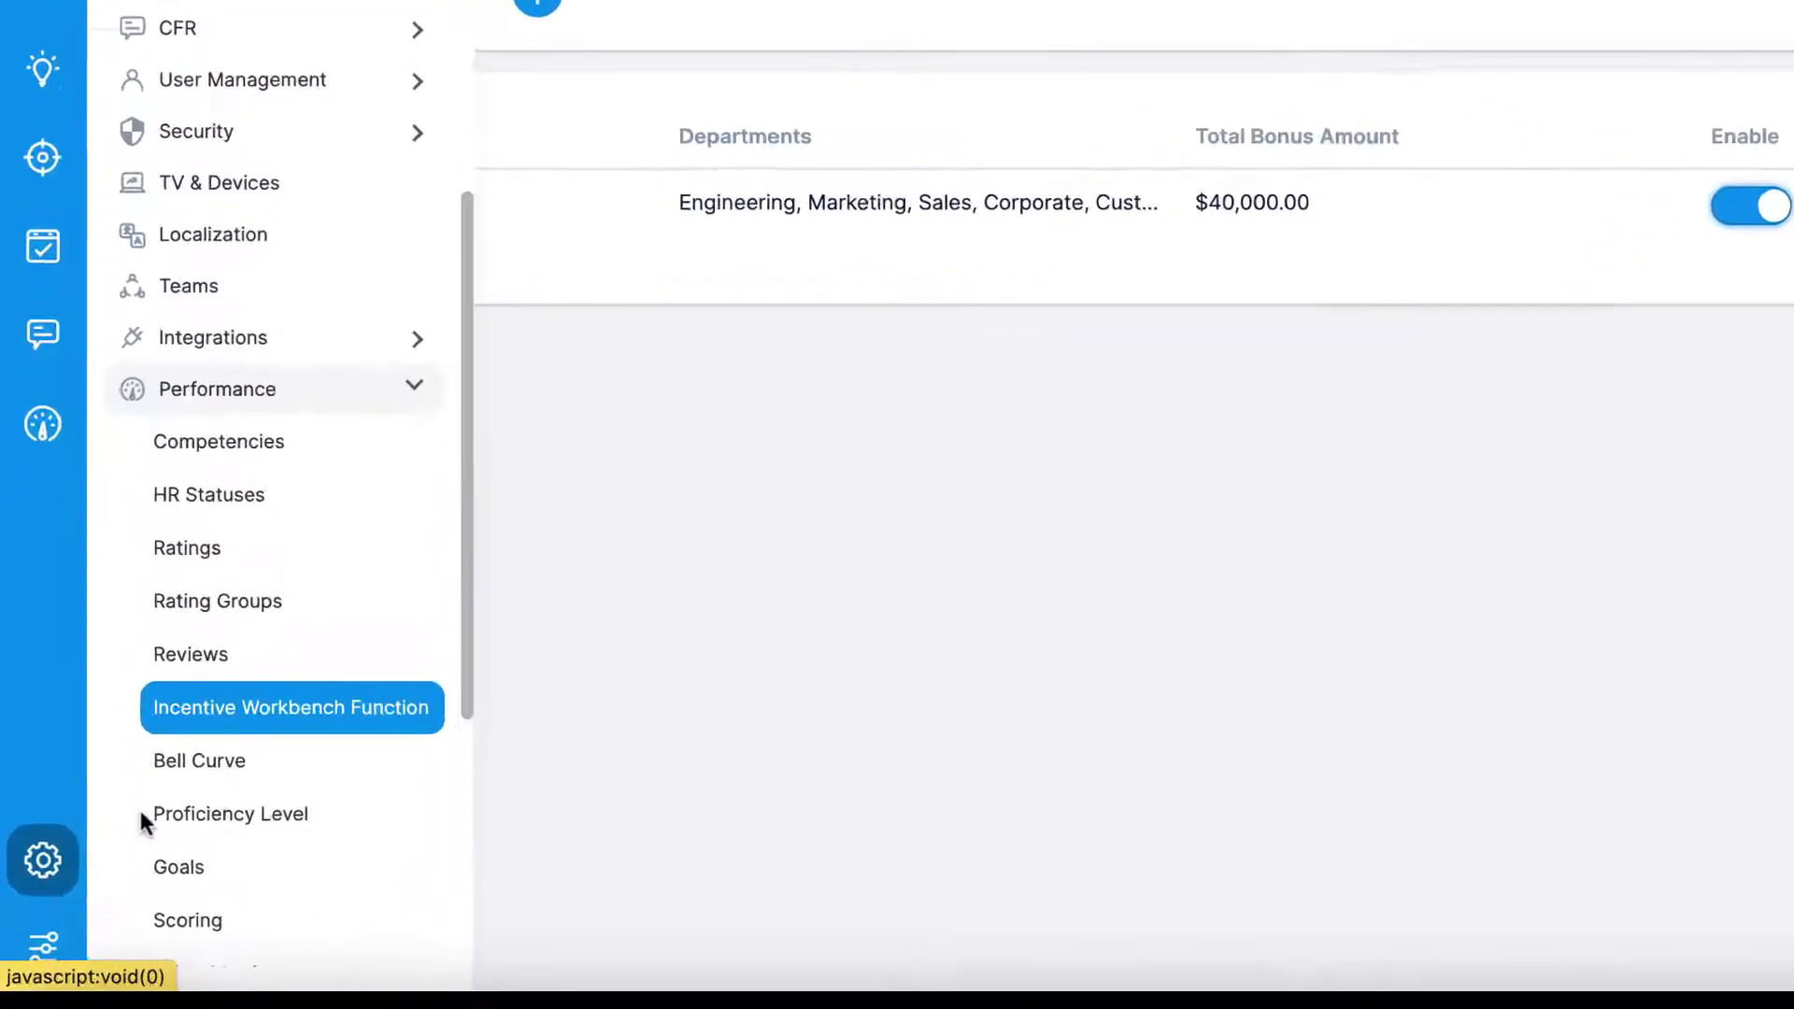
Open the Bell Curve settings and view all members of the Bell Curve 1 calibration group
click(225, 761)
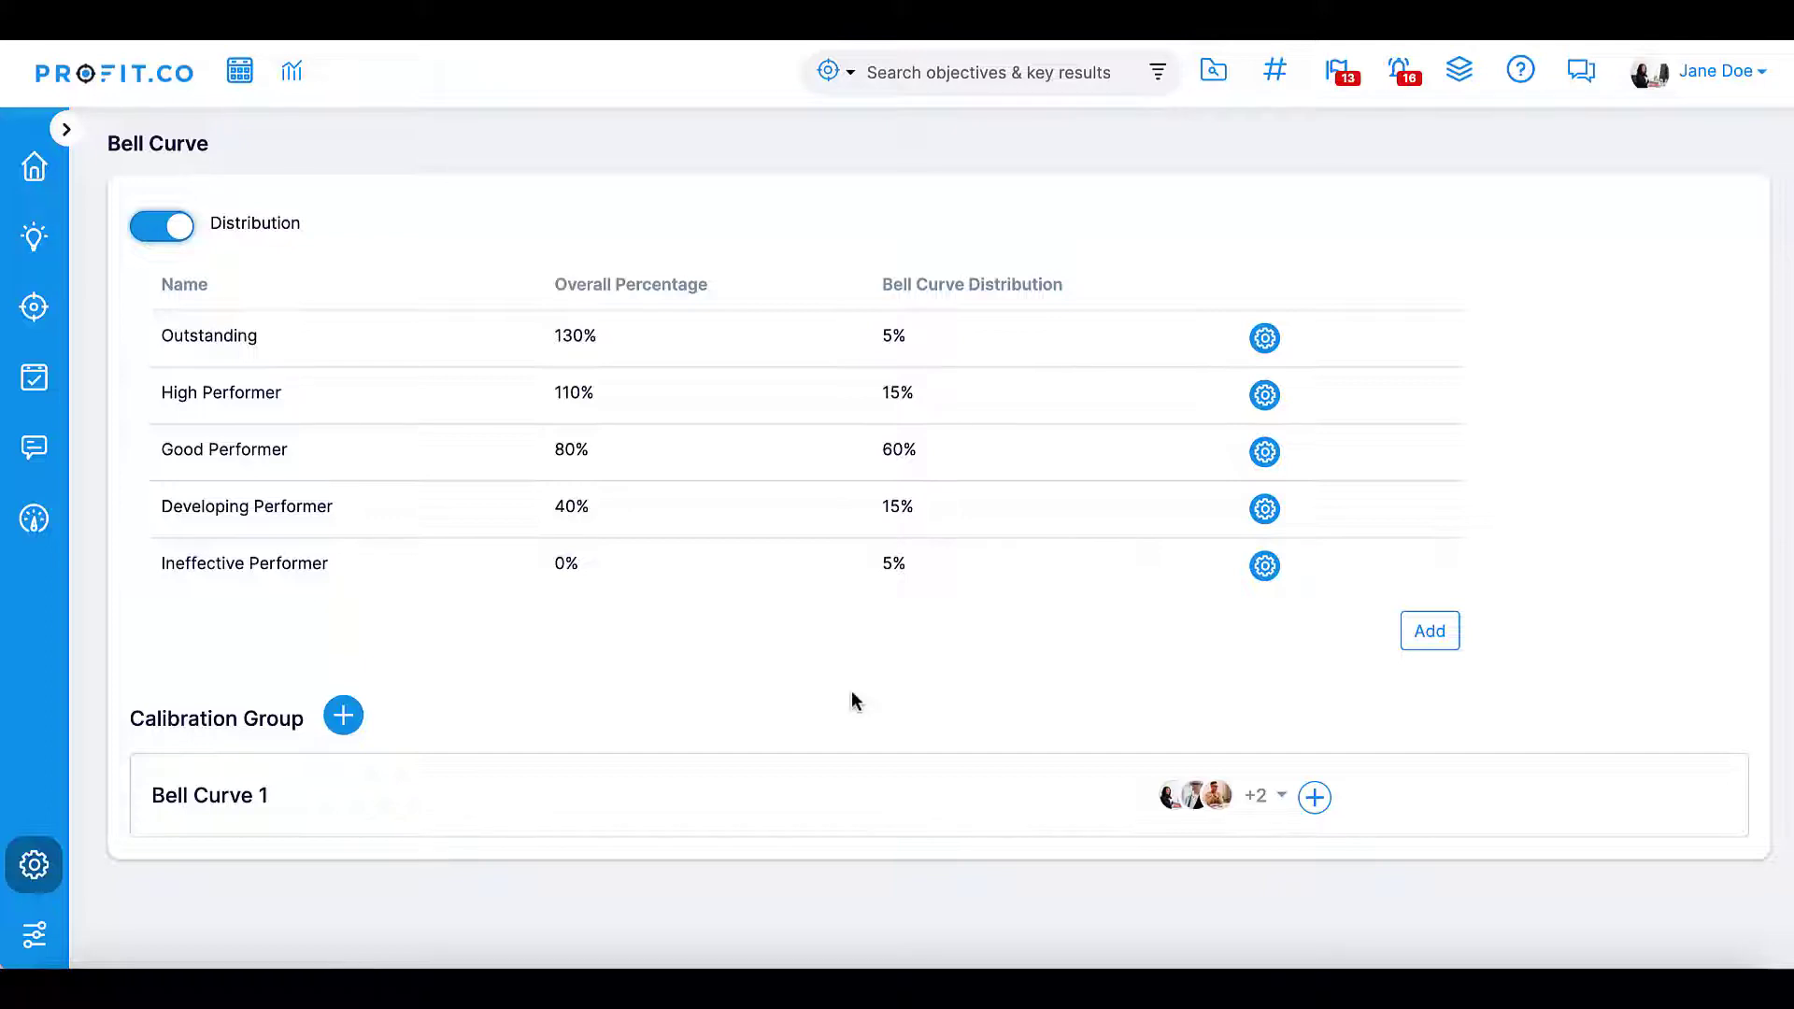
mouse_move(684, 797)
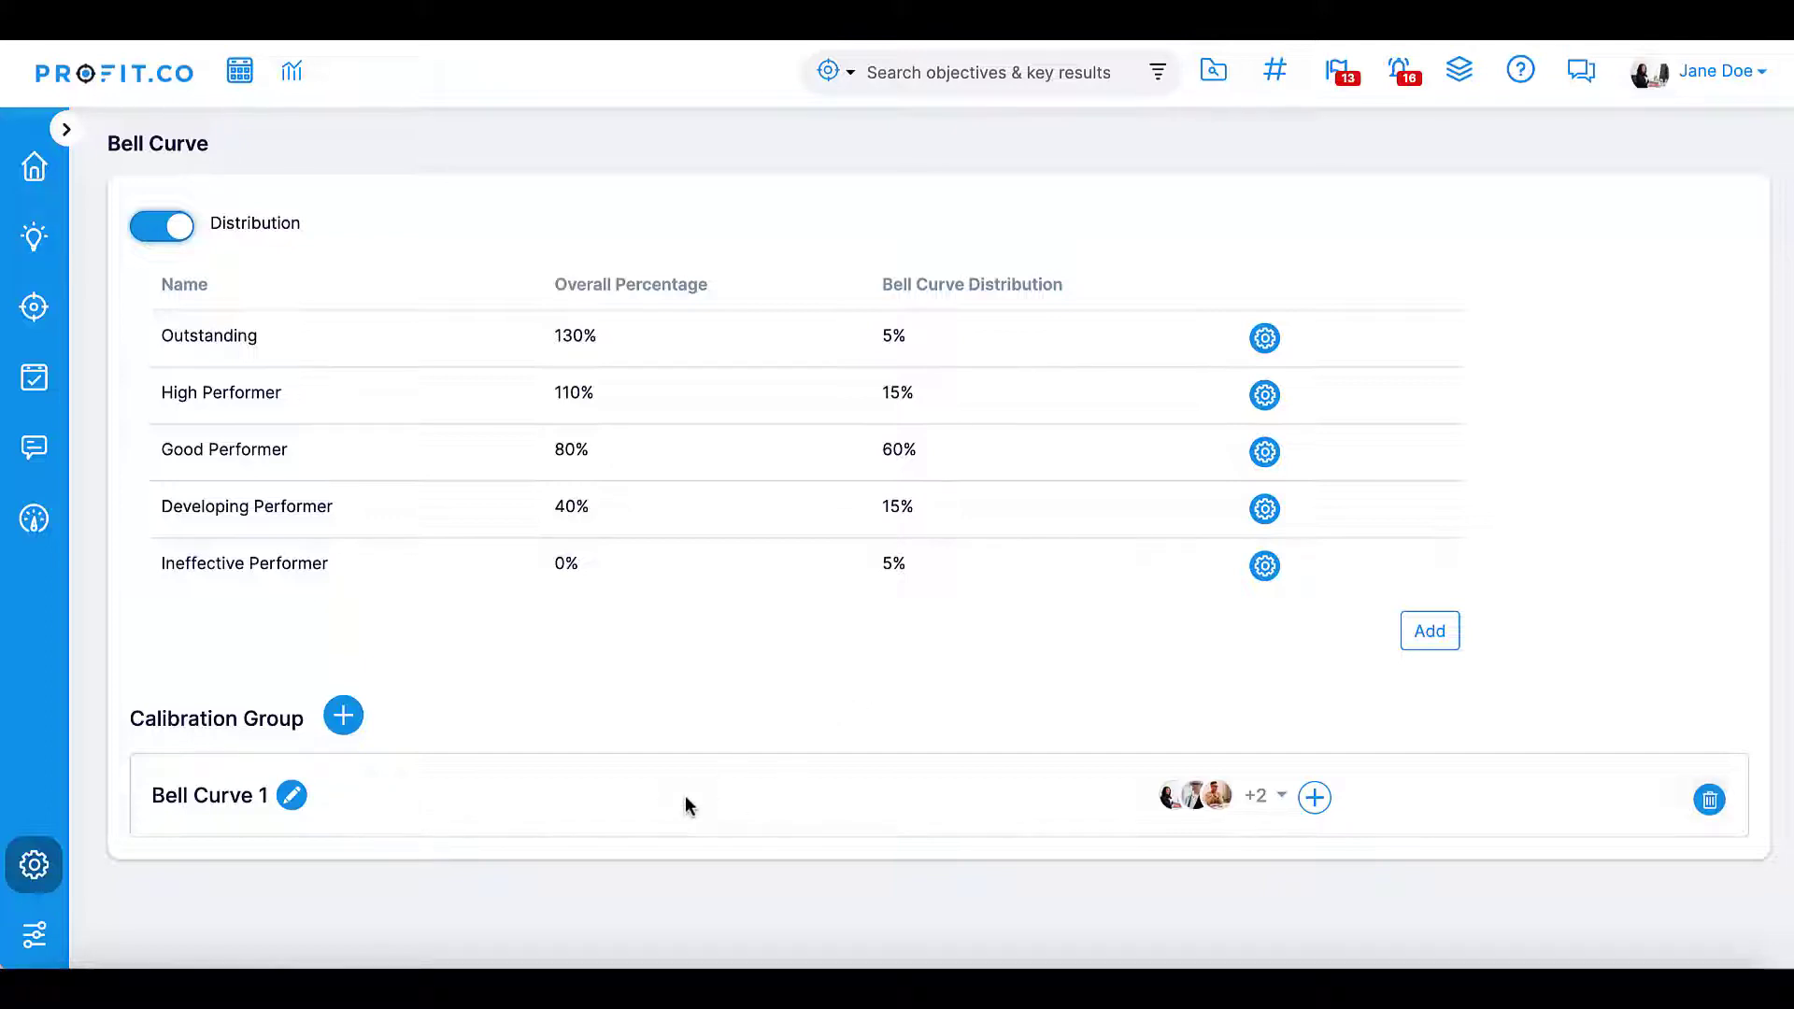
click(1273, 812)
scroll(1390, 668, down, 3)
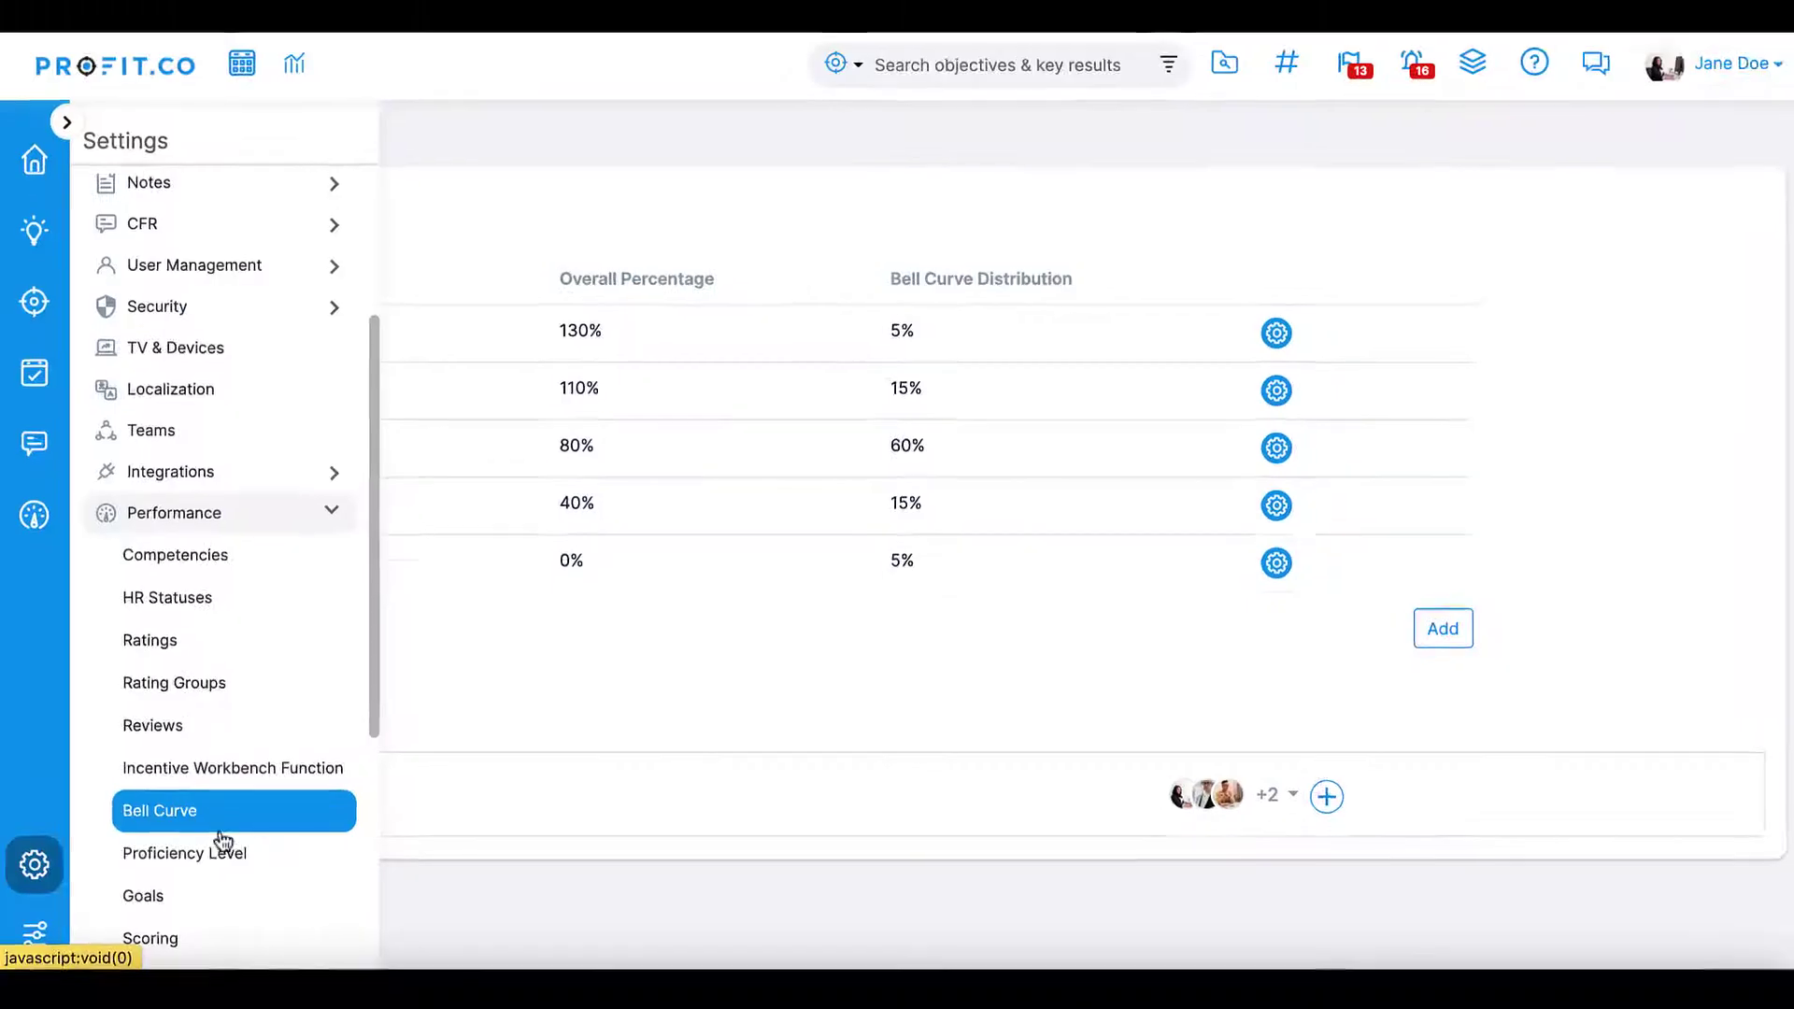
Open the Proficiency Level settings page in the Settings sidebar
click(221, 842)
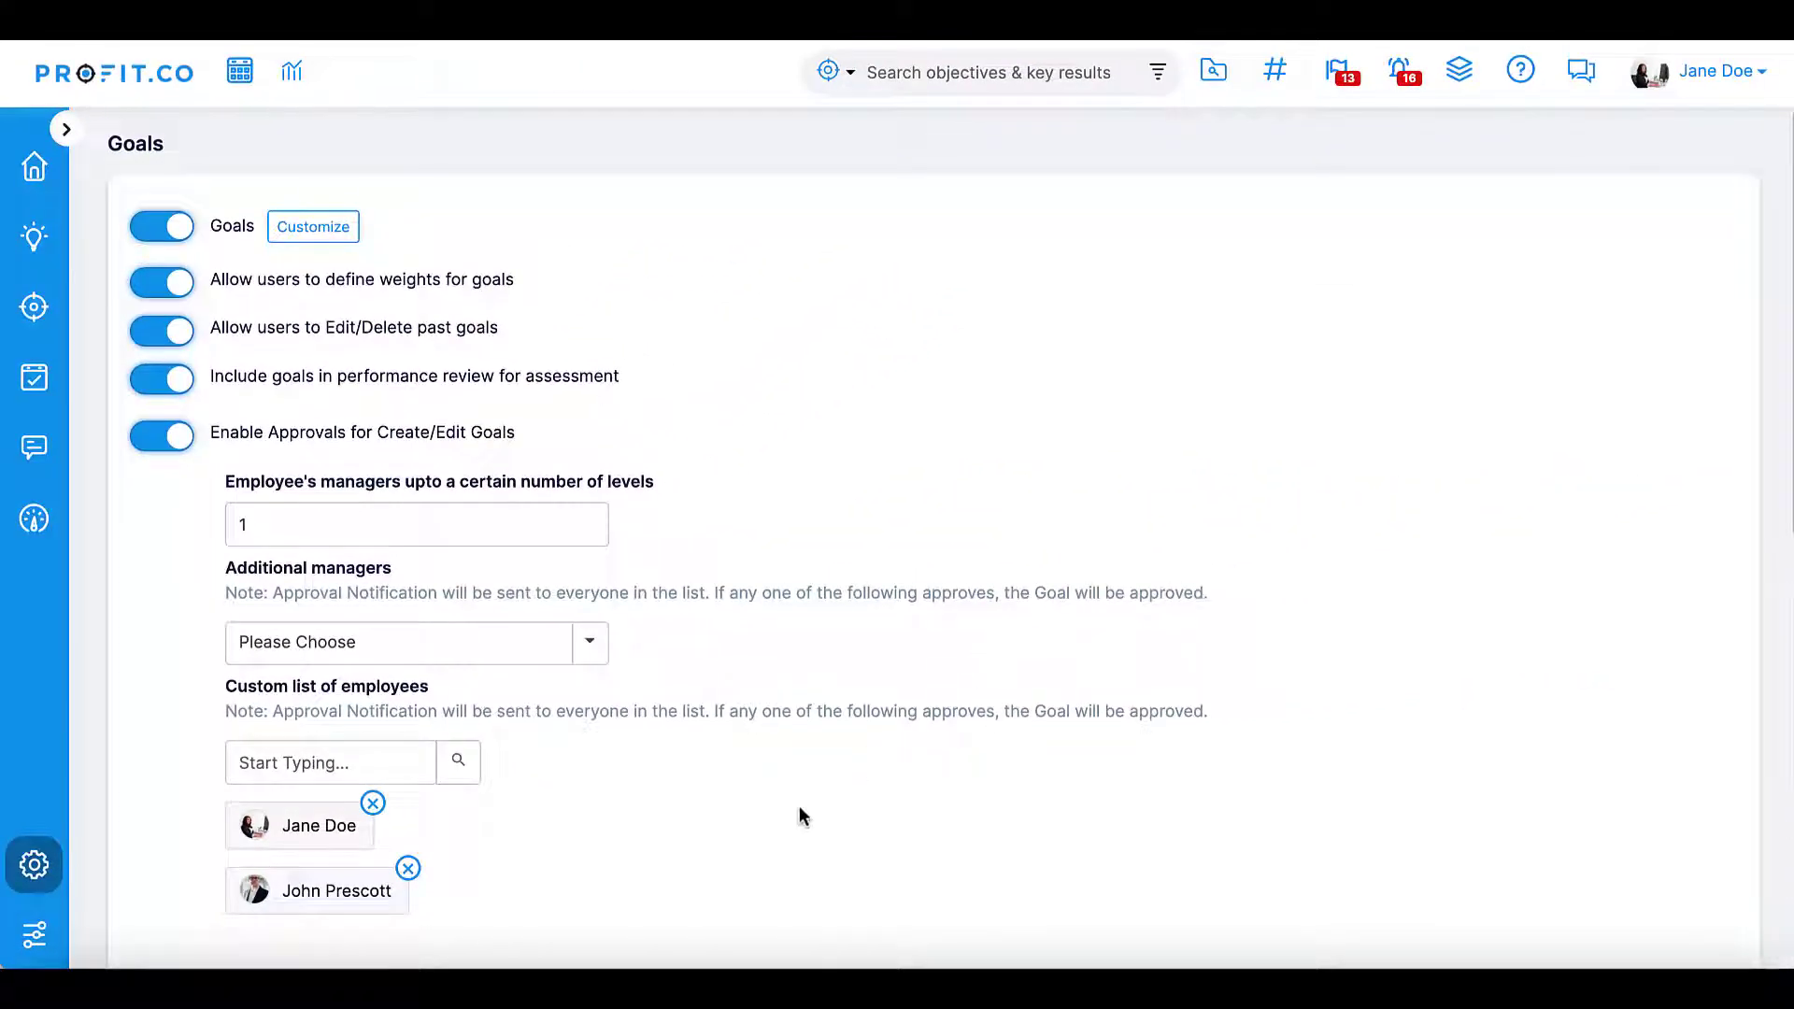
scroll(801, 816, down, 5)
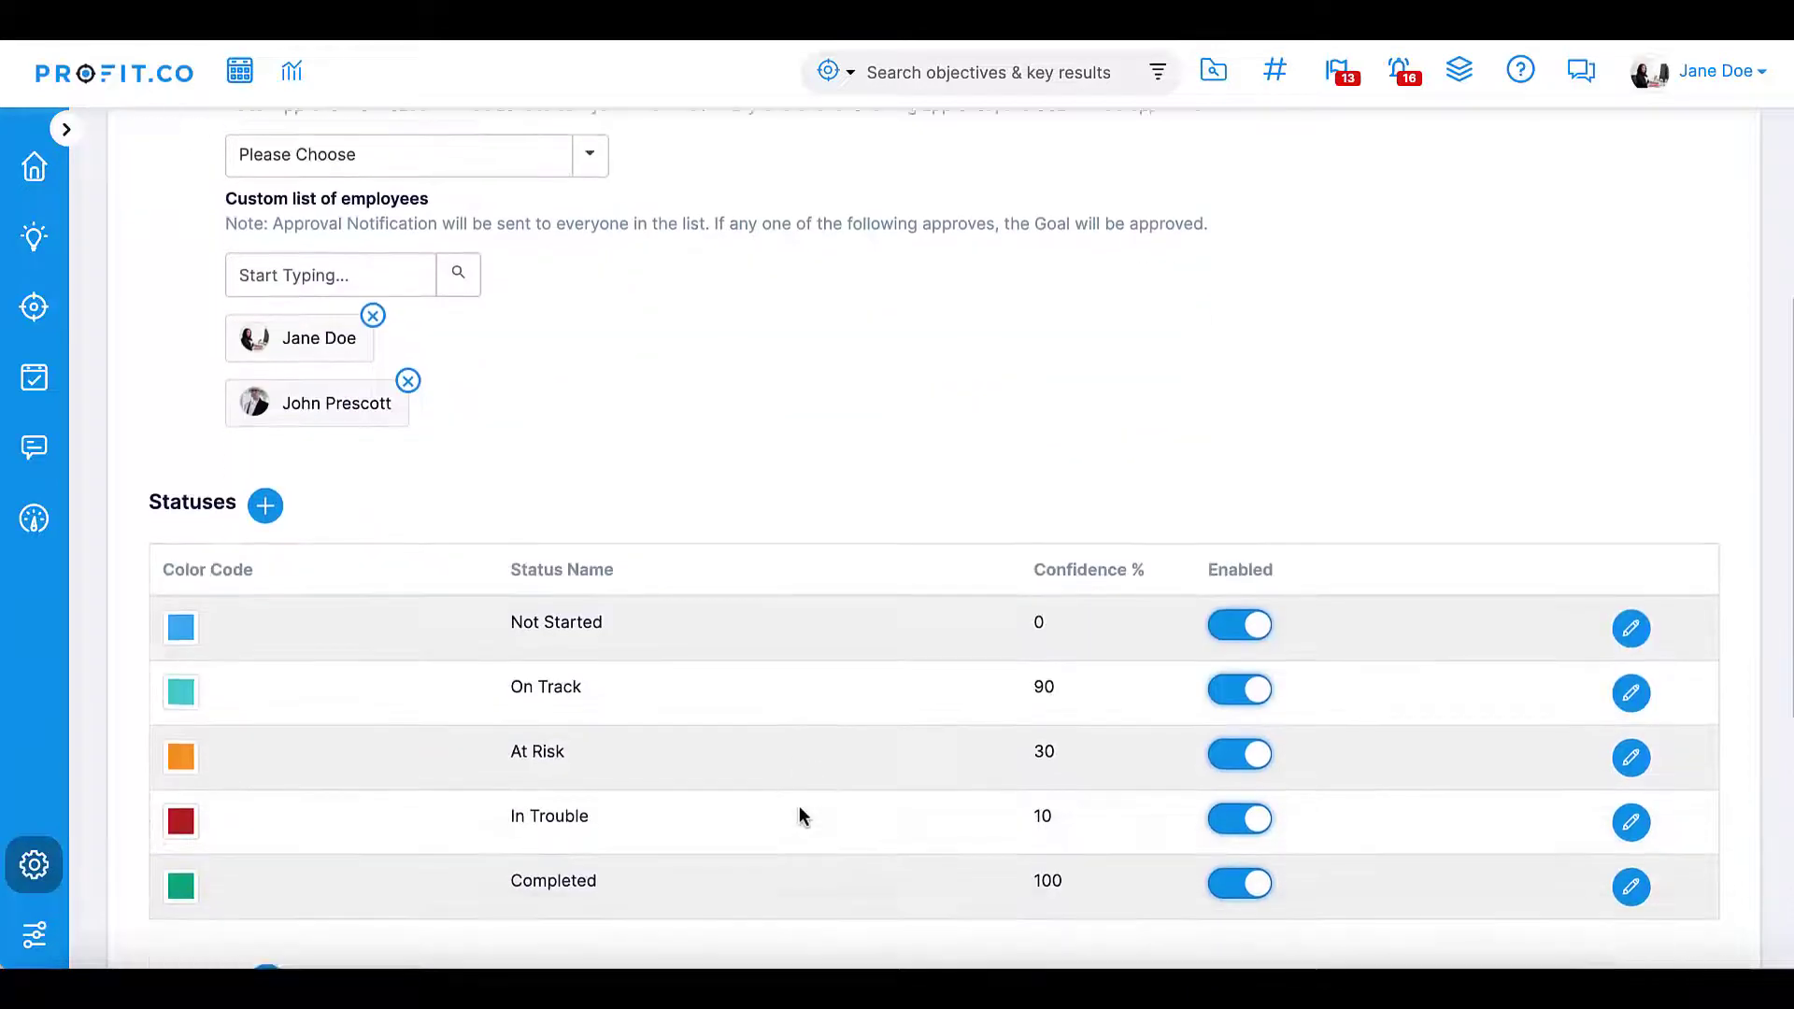
scroll(799, 814, down, 1)
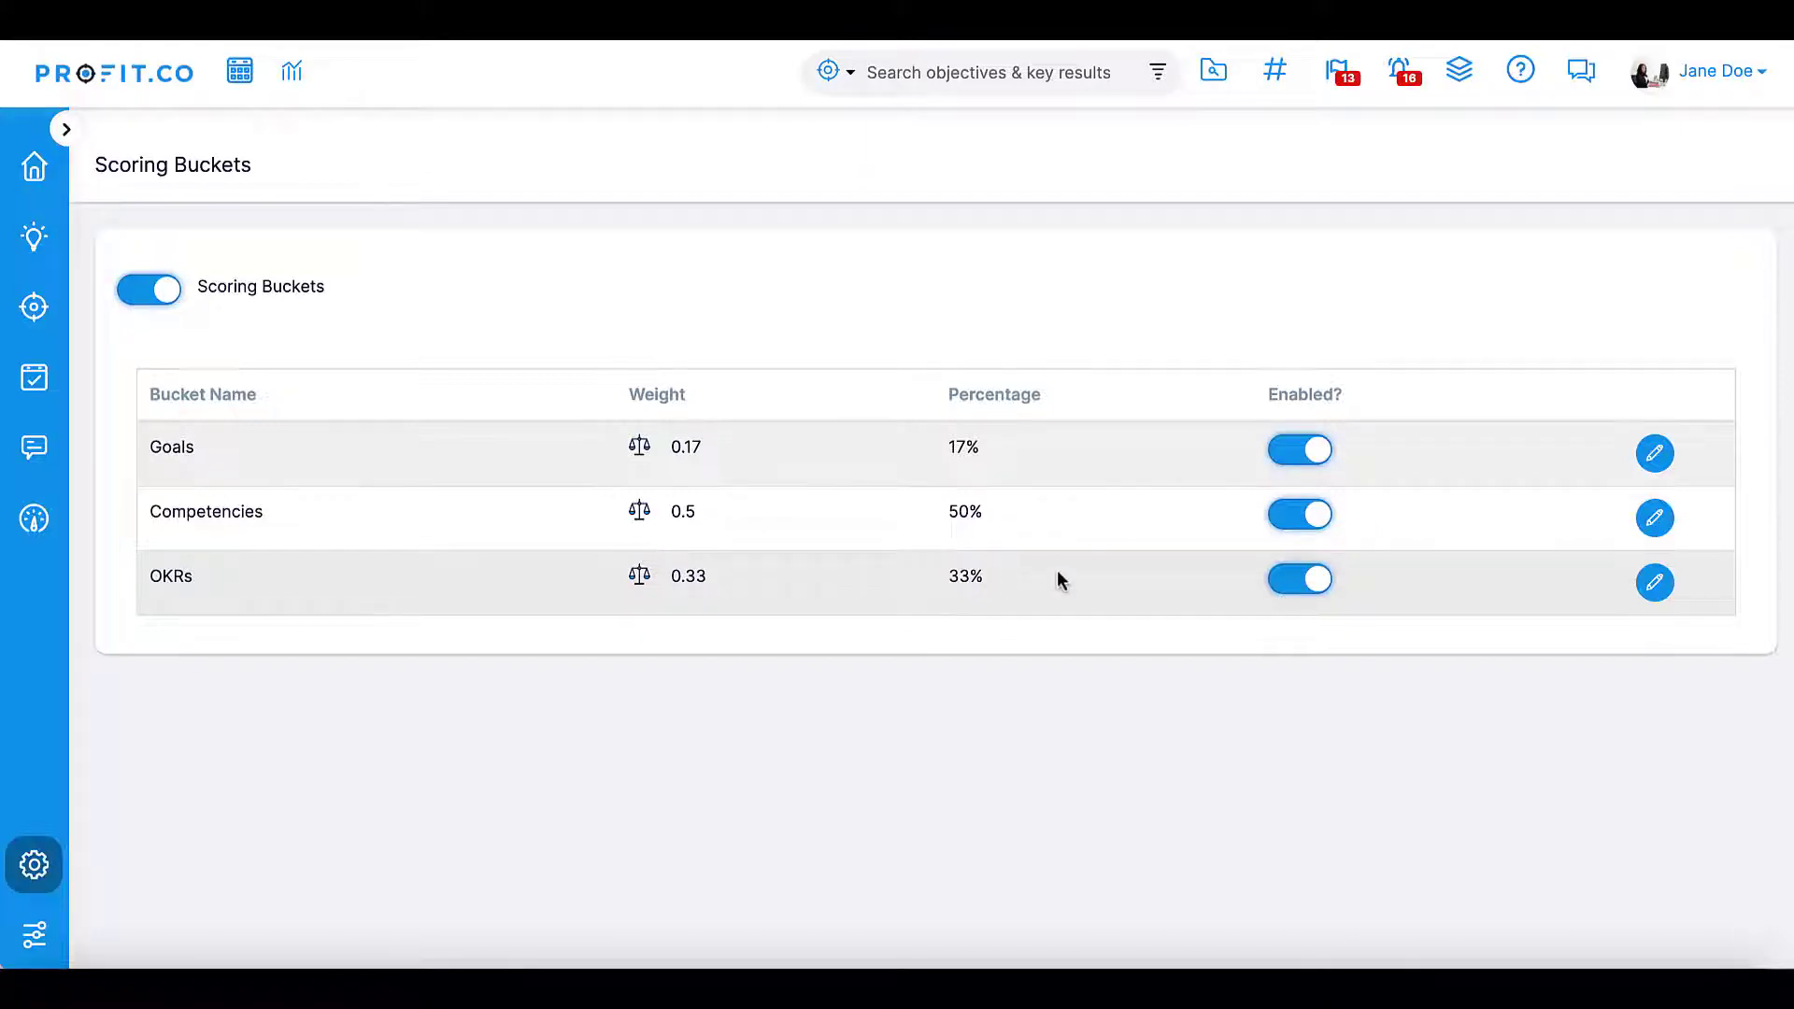
Disable the OKRs scoring bucket and set the Competencies bucket weight to 0.60
click(1298, 586)
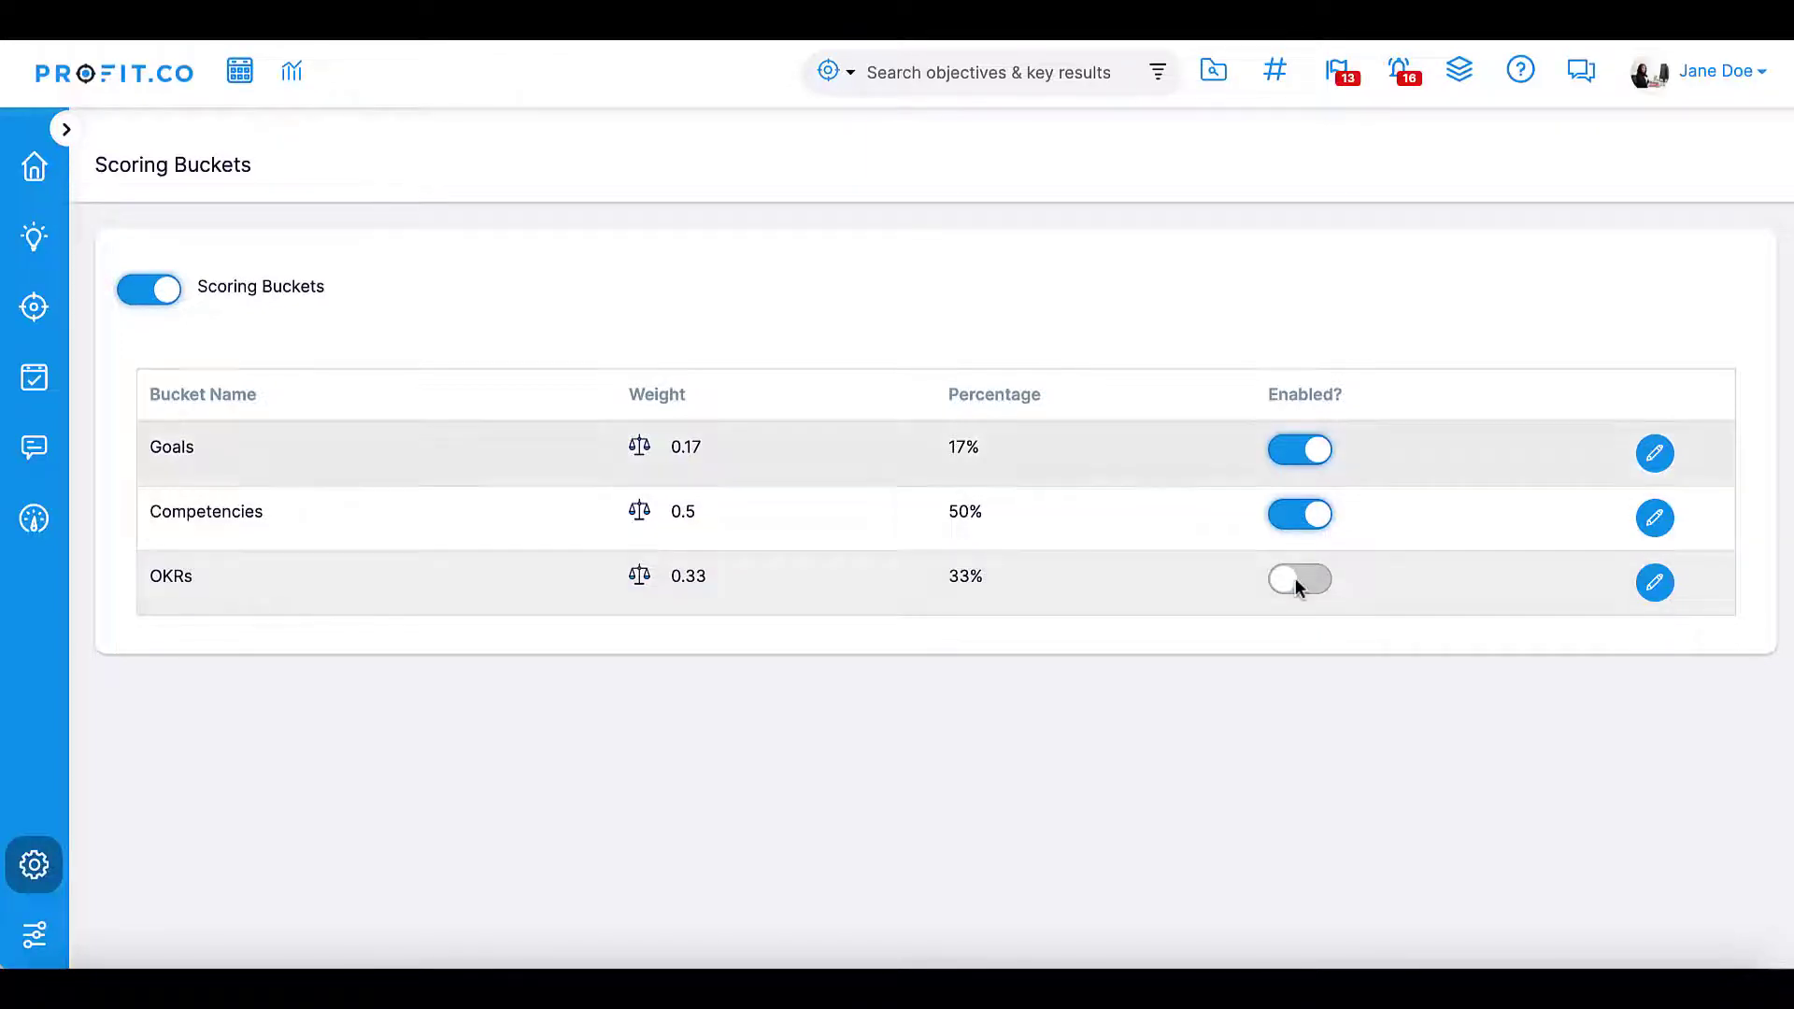
click(1654, 521)
click(1436, 246)
key(BackSpace)
key(BackSpace)
text(60)
click(1715, 938)
Set the Goals scoring bucket weight to 0.40
click(1654, 453)
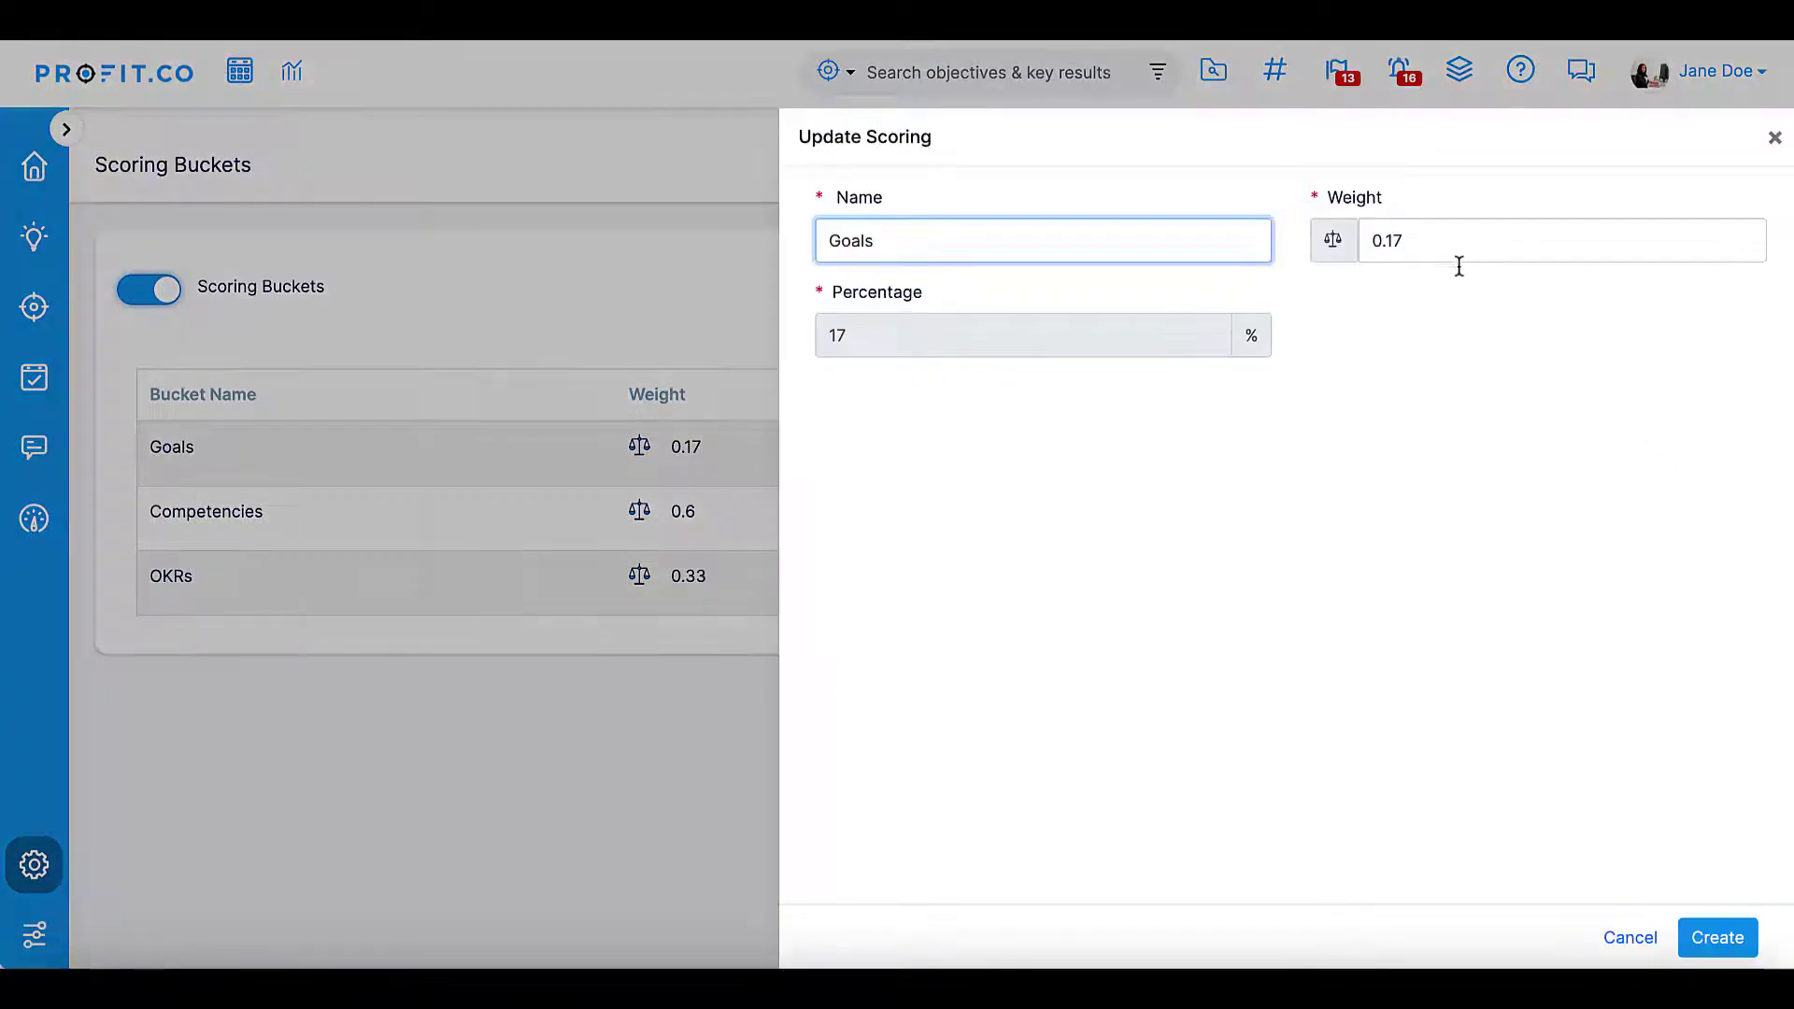
click(1449, 244)
key(BackSpace)
key(BackSpace)
text(40)
click(1715, 937)
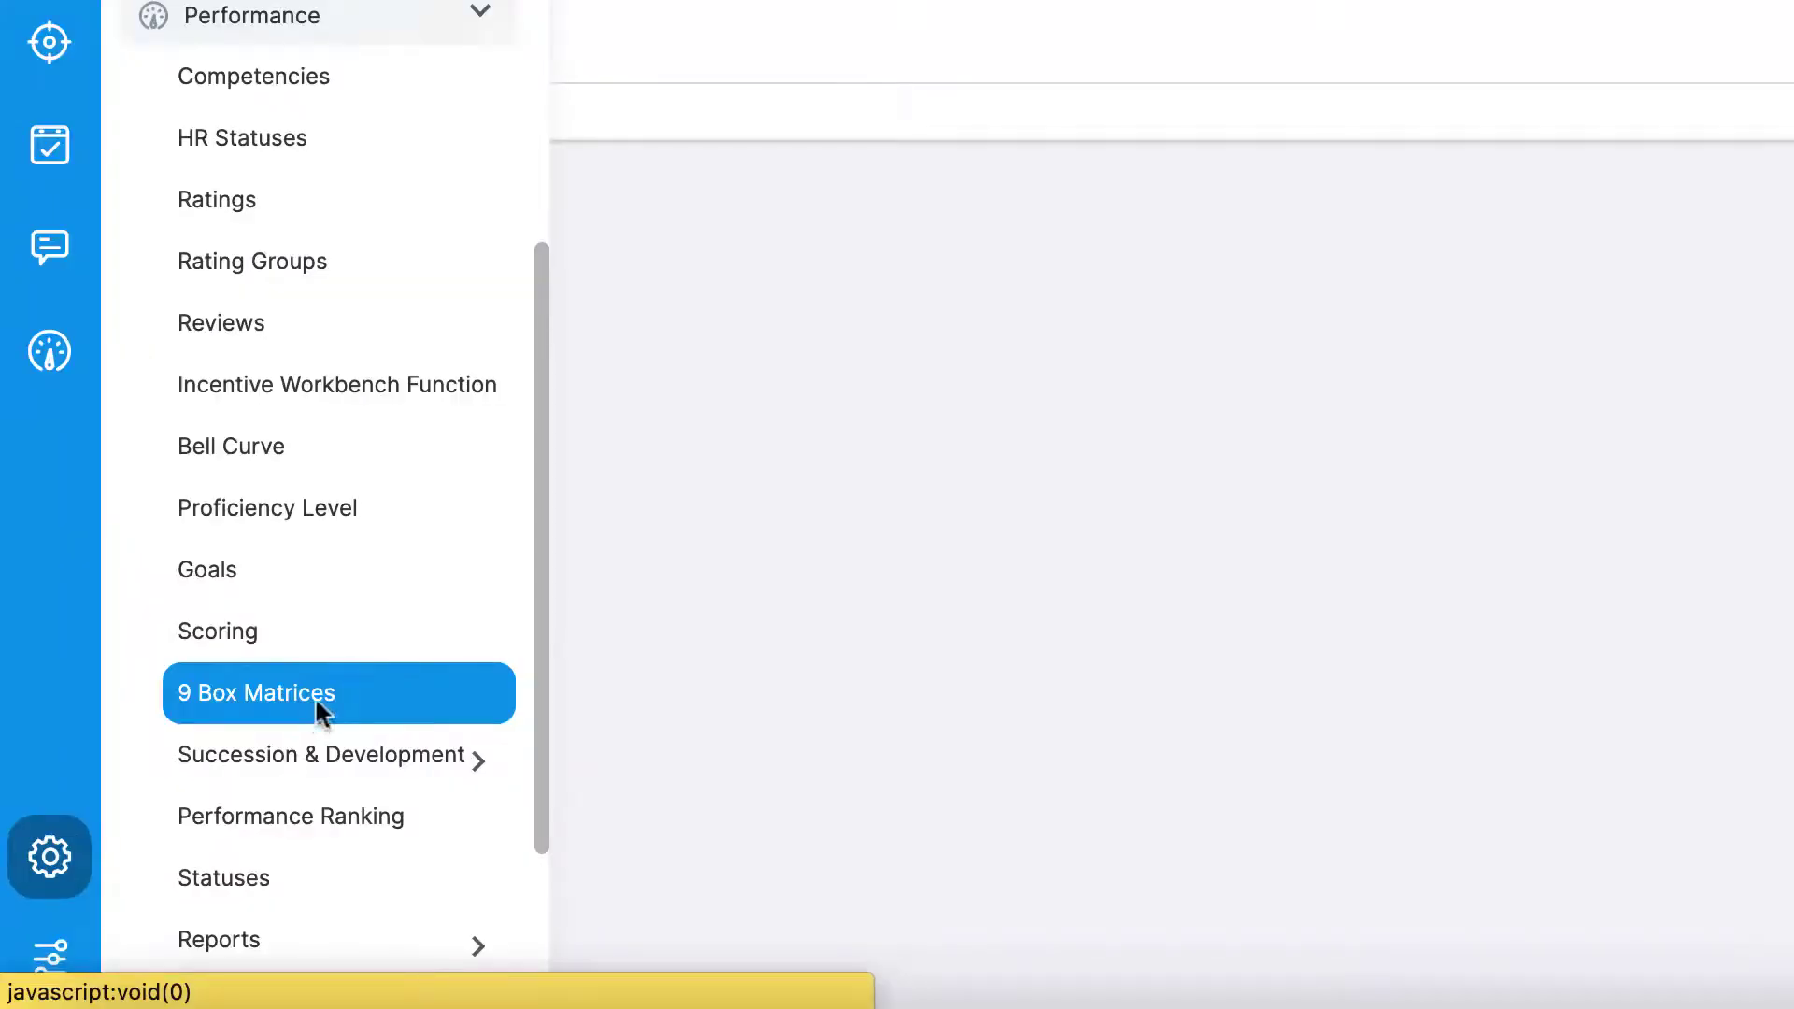
Open the standard 9 Box Matrix and scroll through its boxes
click(322, 696)
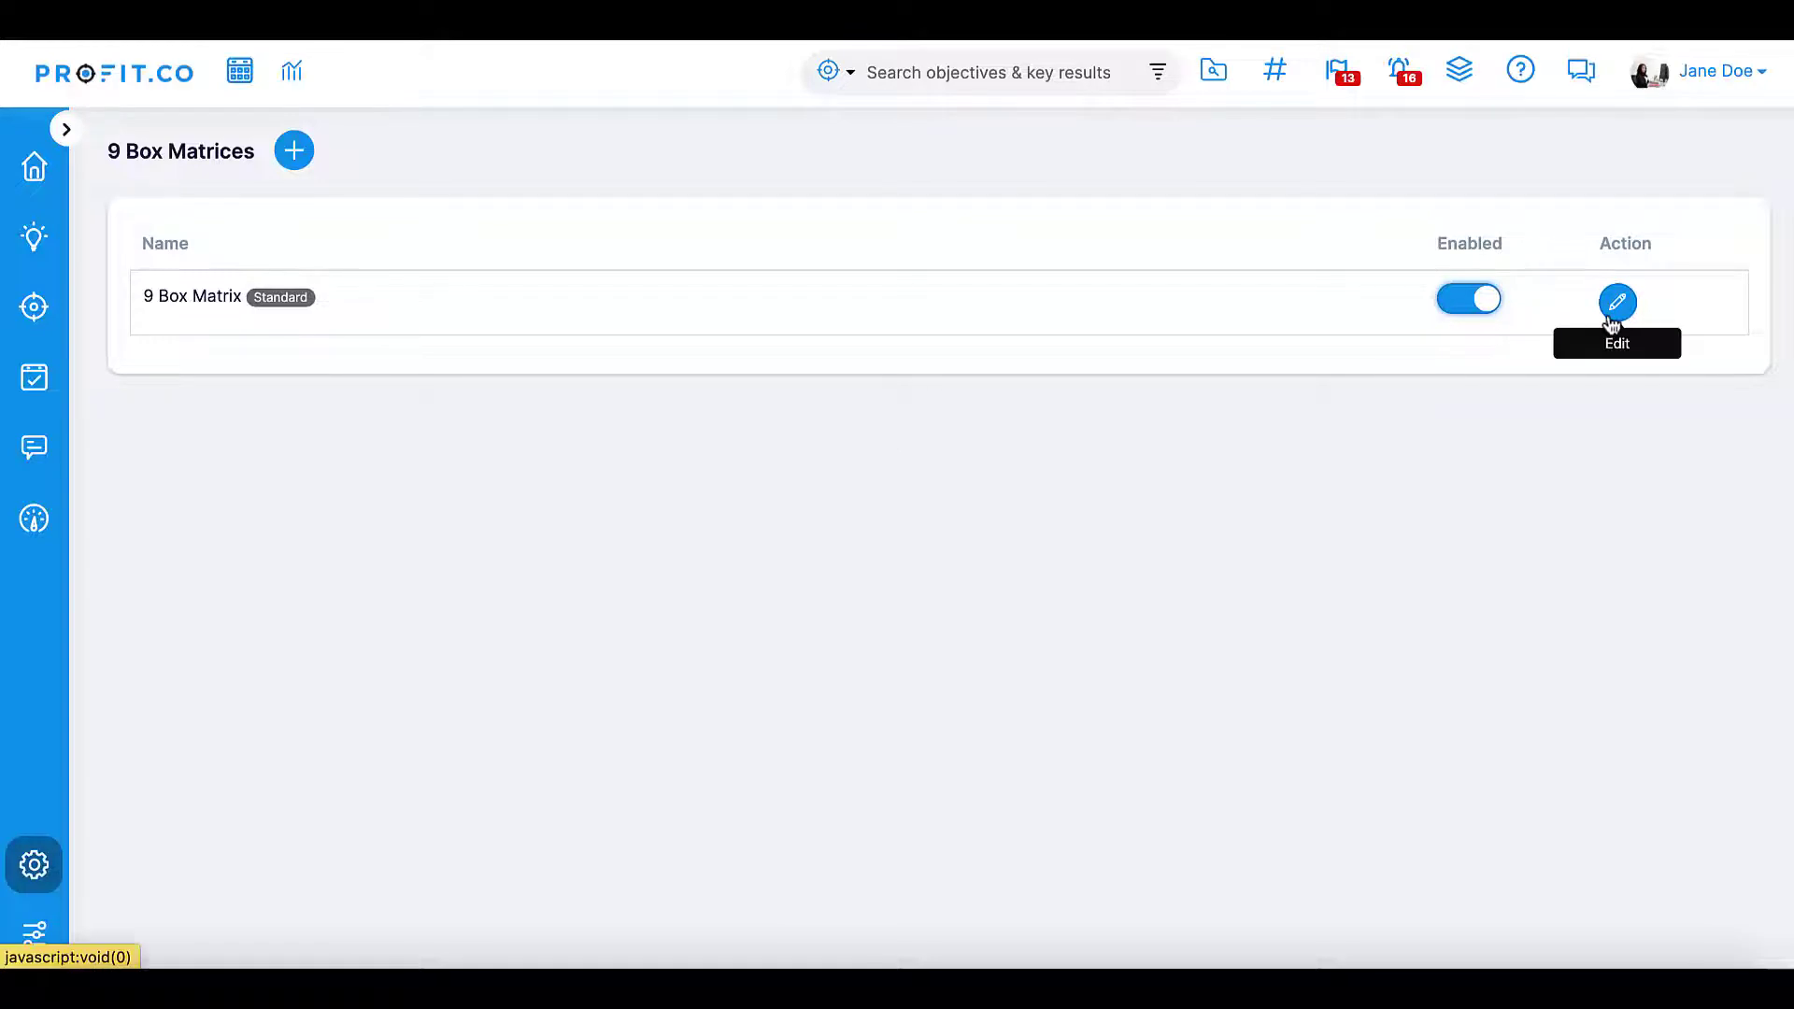
click(1617, 303)
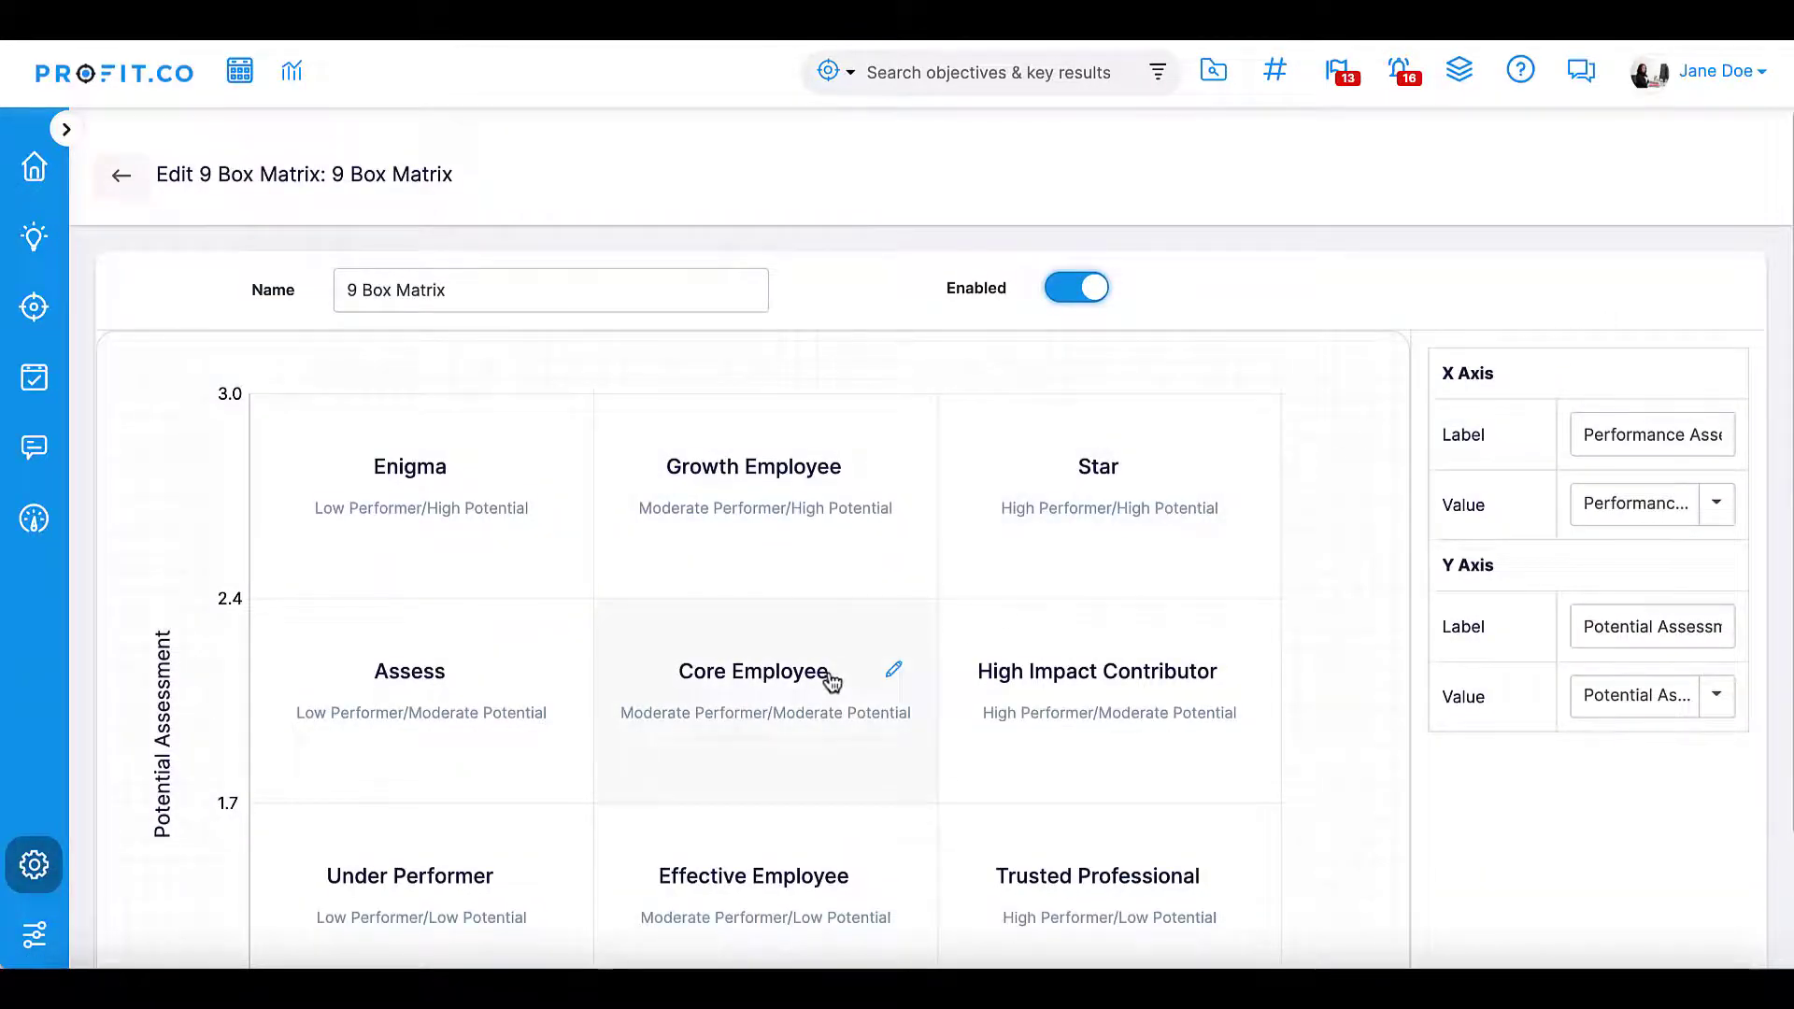
scroll(831, 682, down, 2)
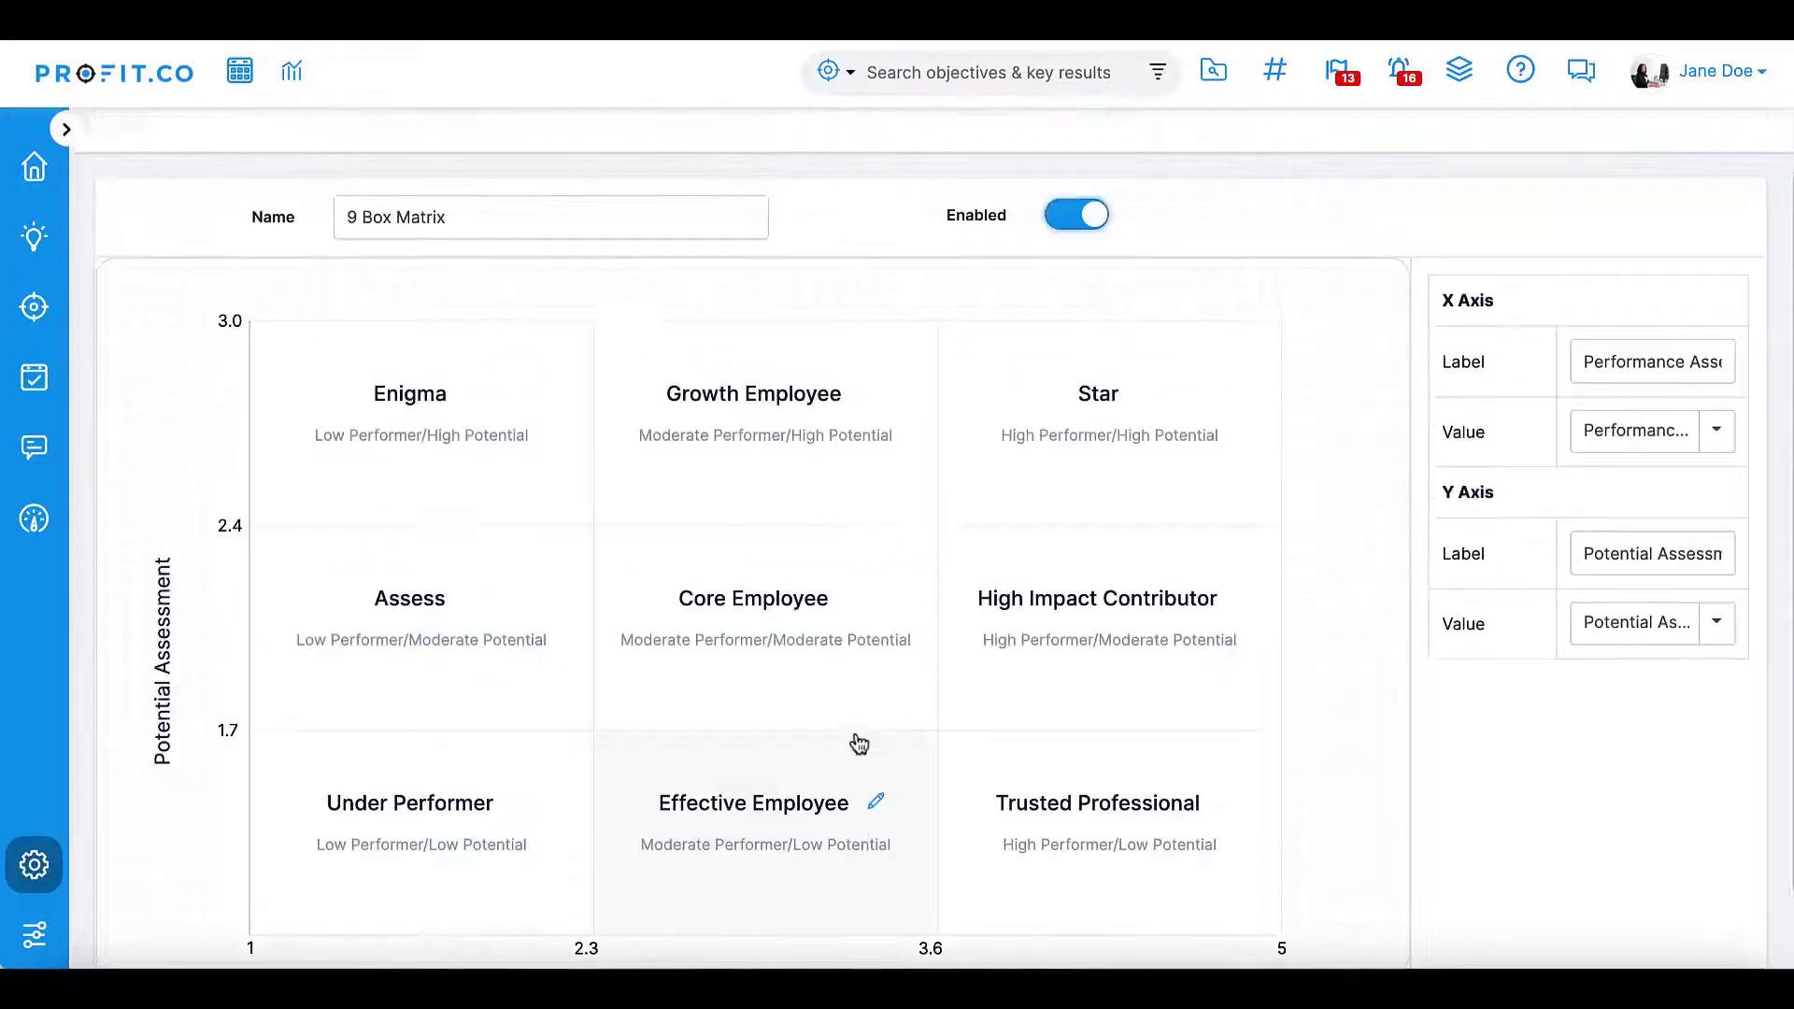
scroll(858, 745, up, 1)
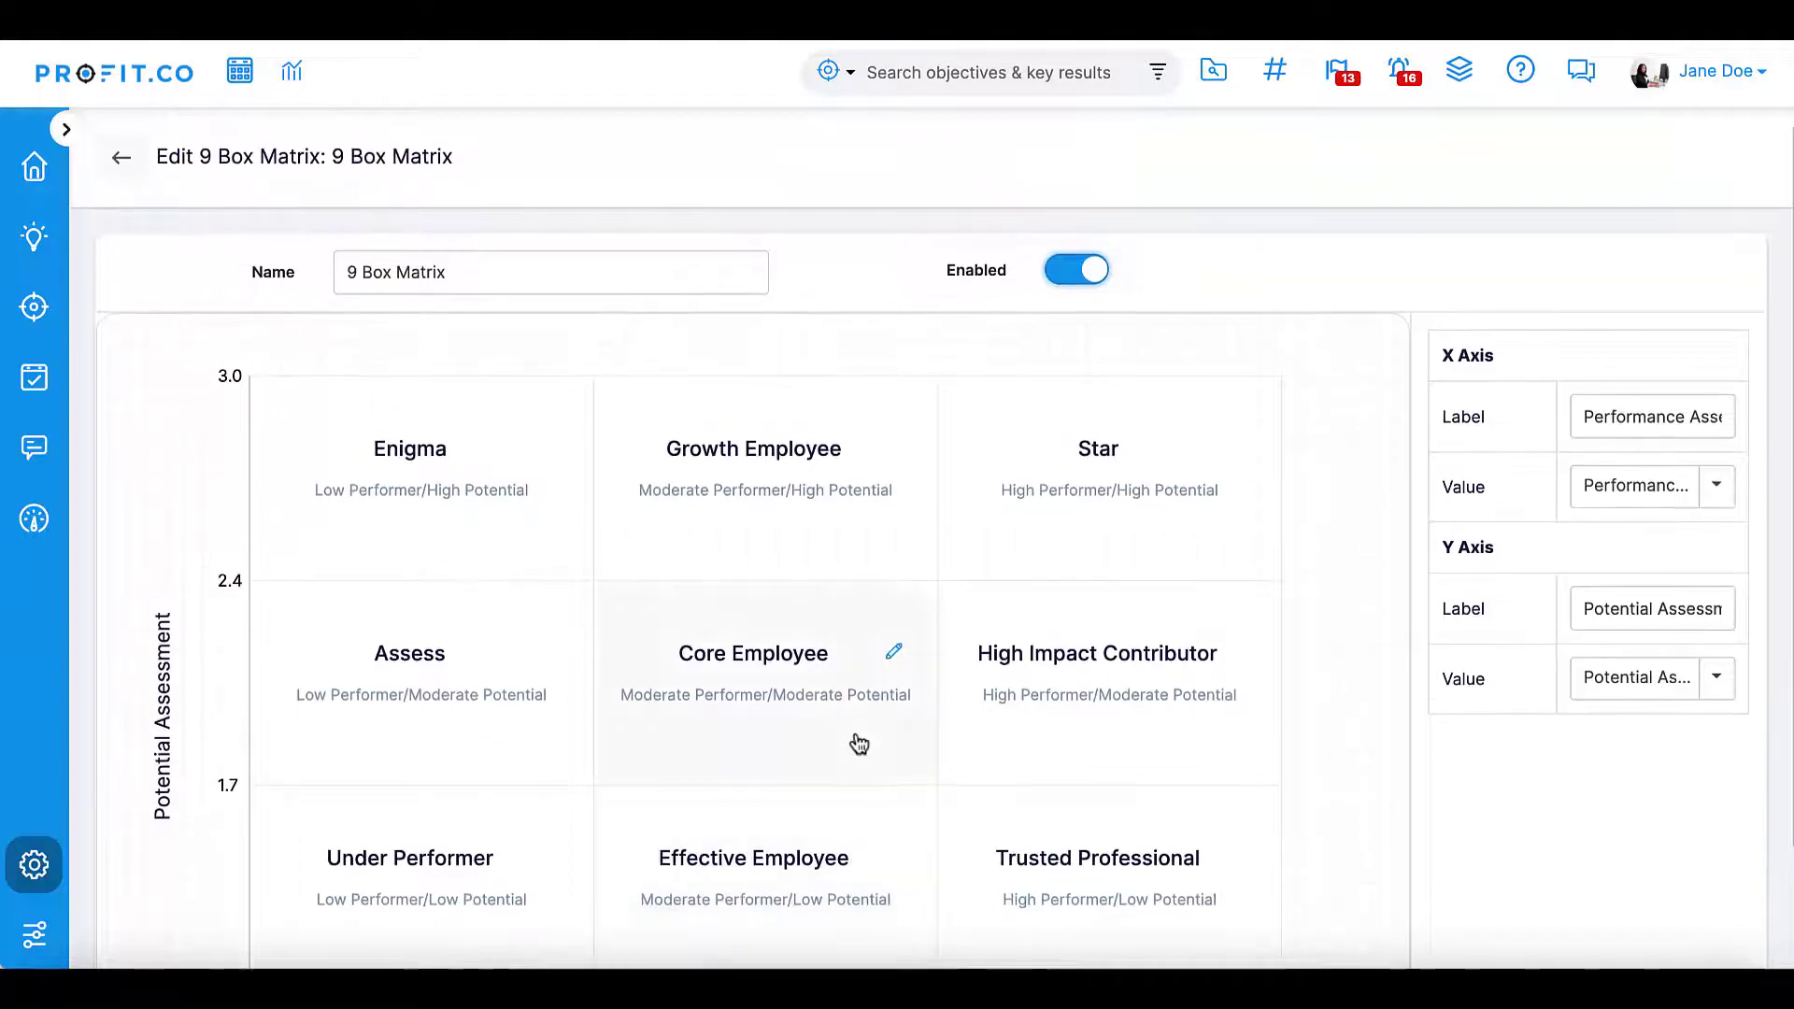
Start a new 9 box matrix and edit its Enigma box's name and description
click(120, 179)
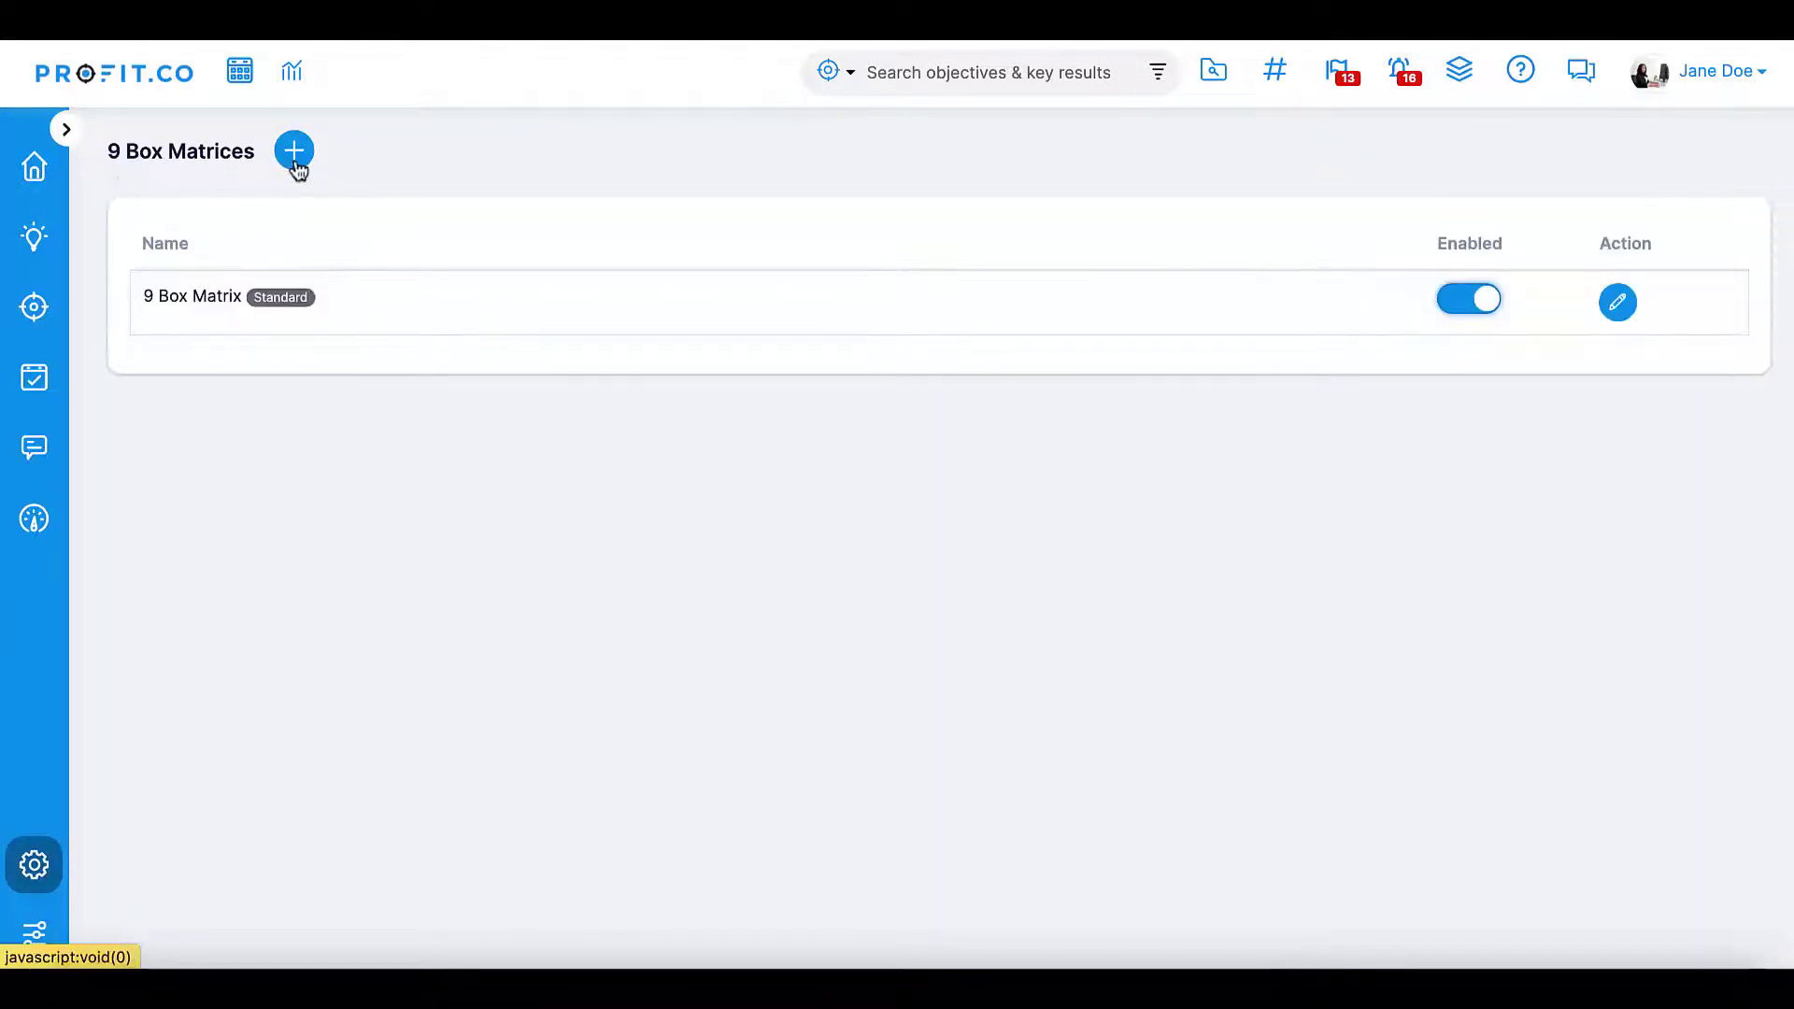
click(295, 159)
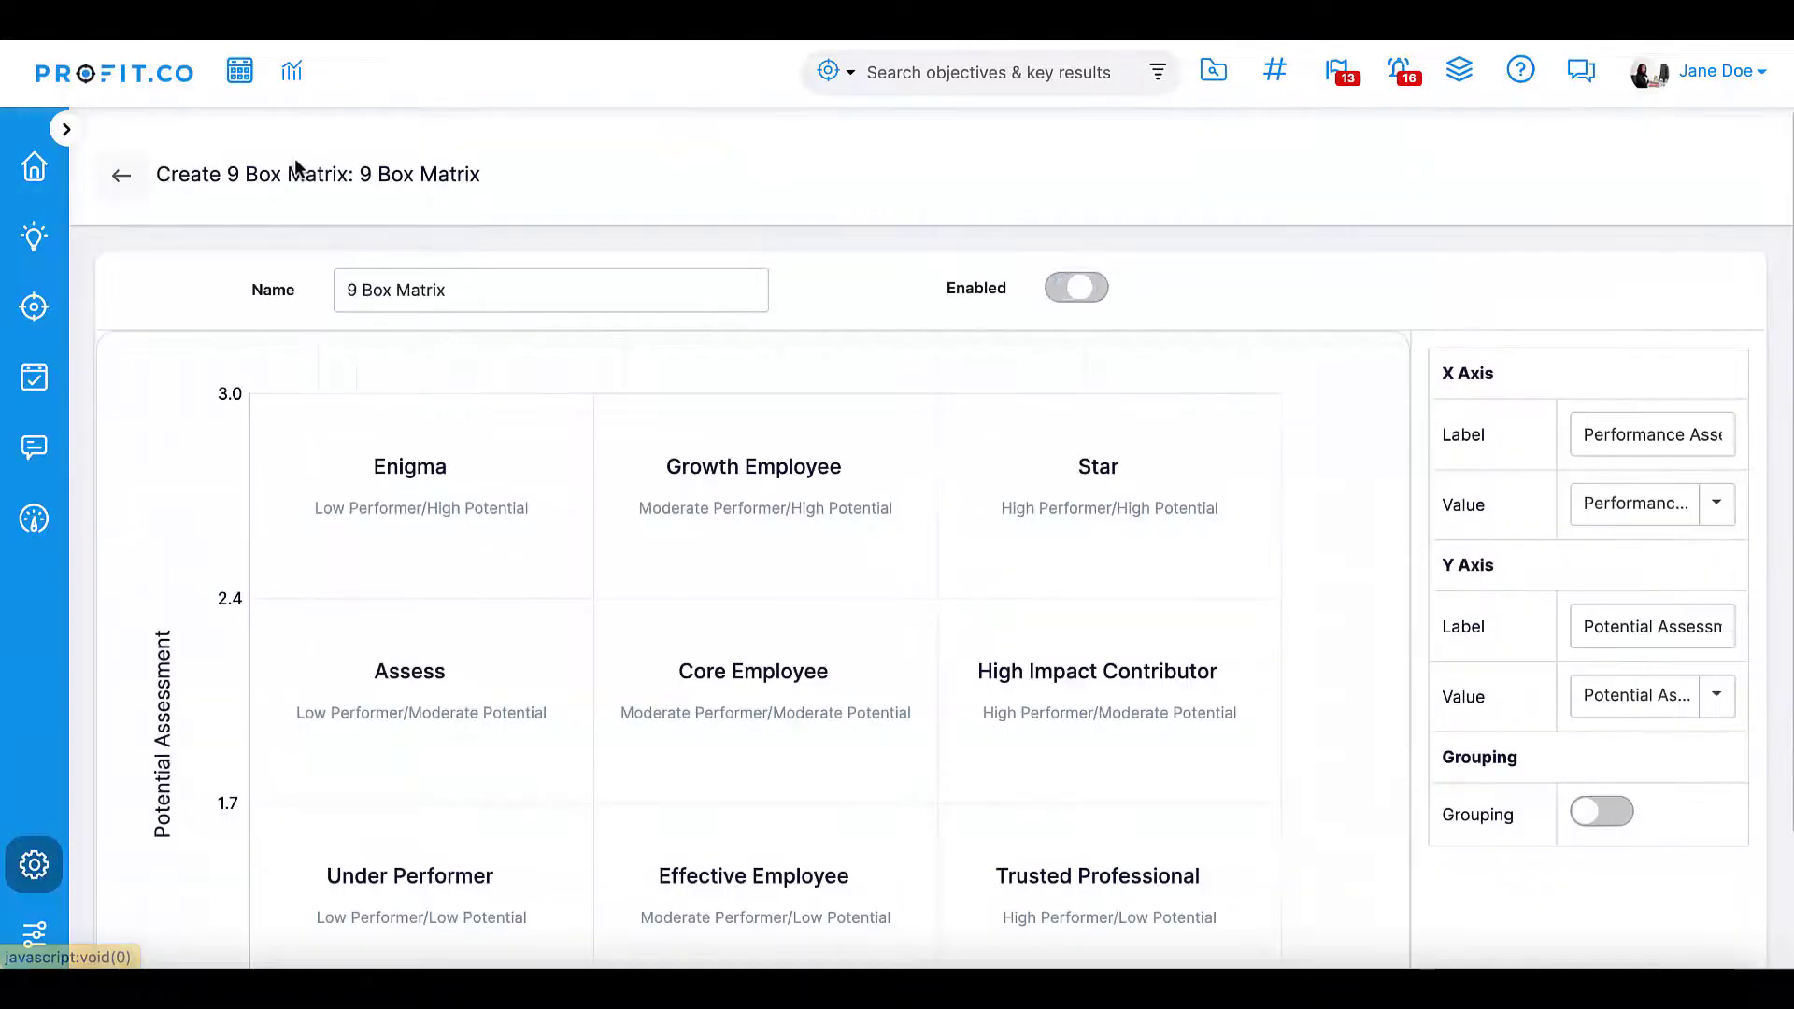
click(446, 472)
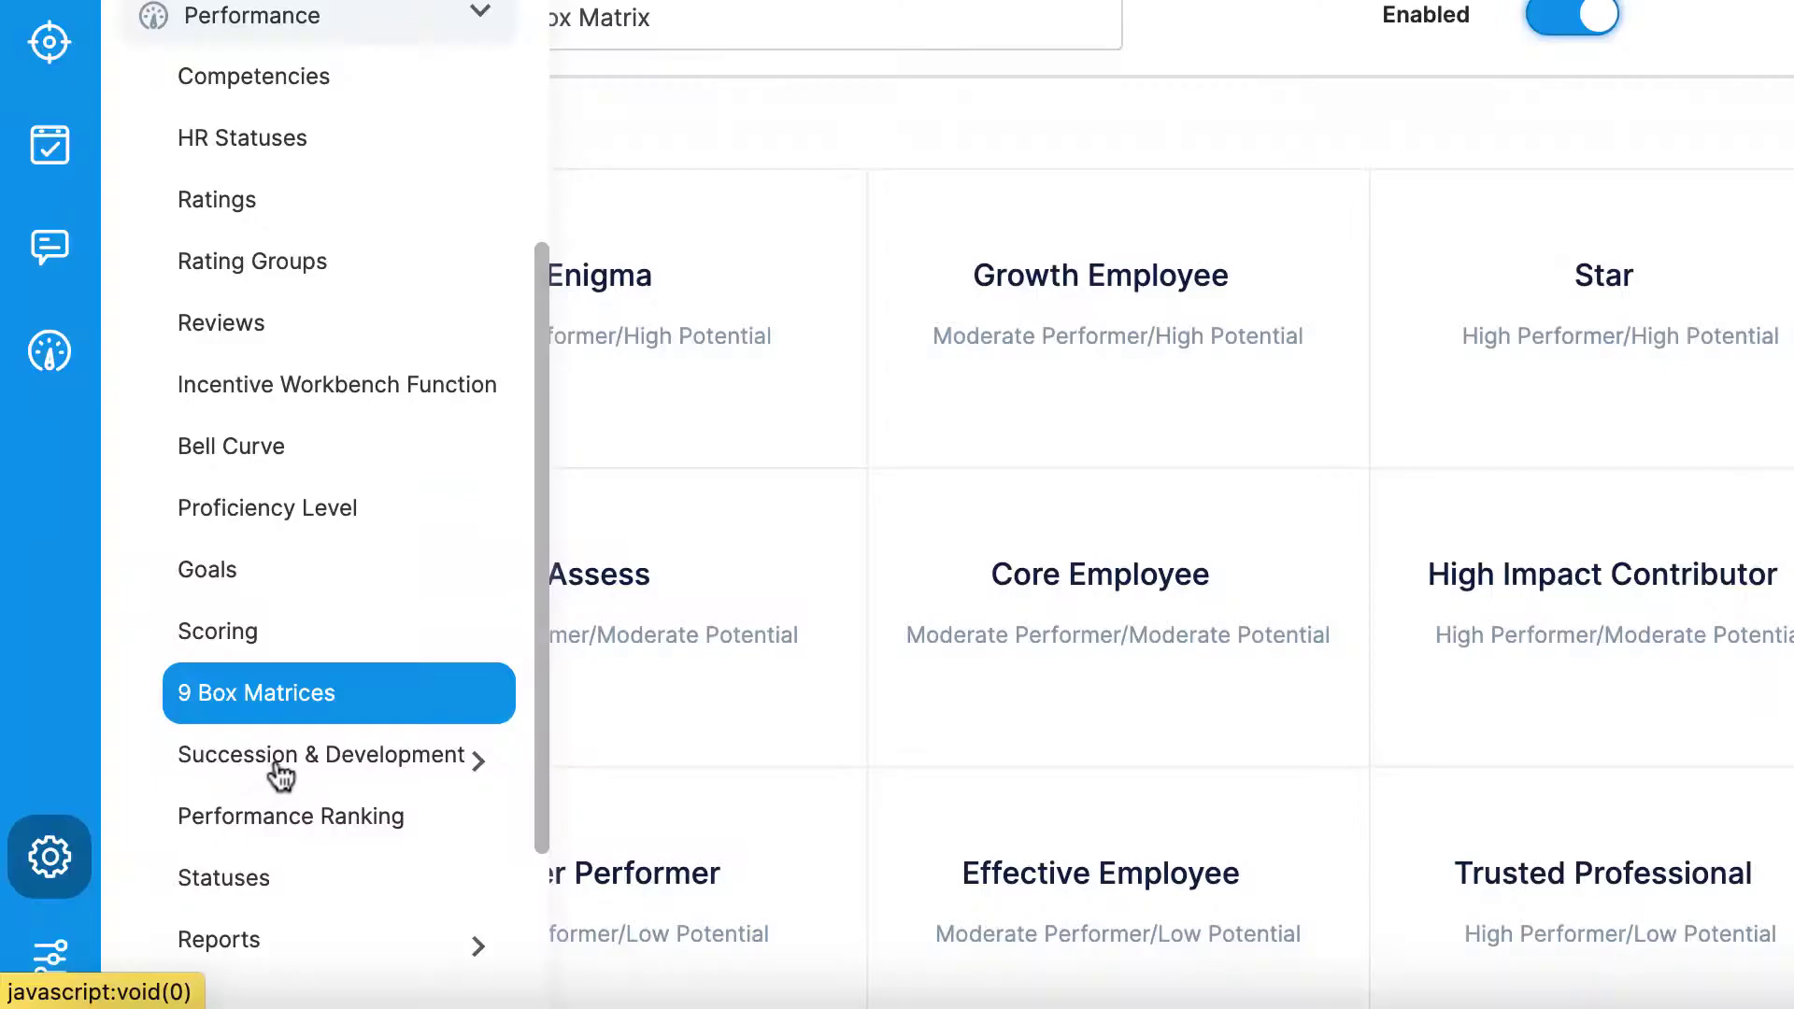
Expand Succession & Development and view the Individual Development Plan and Performance Improvement Plan settings
click(280, 762)
scroll(280, 775, down, 4)
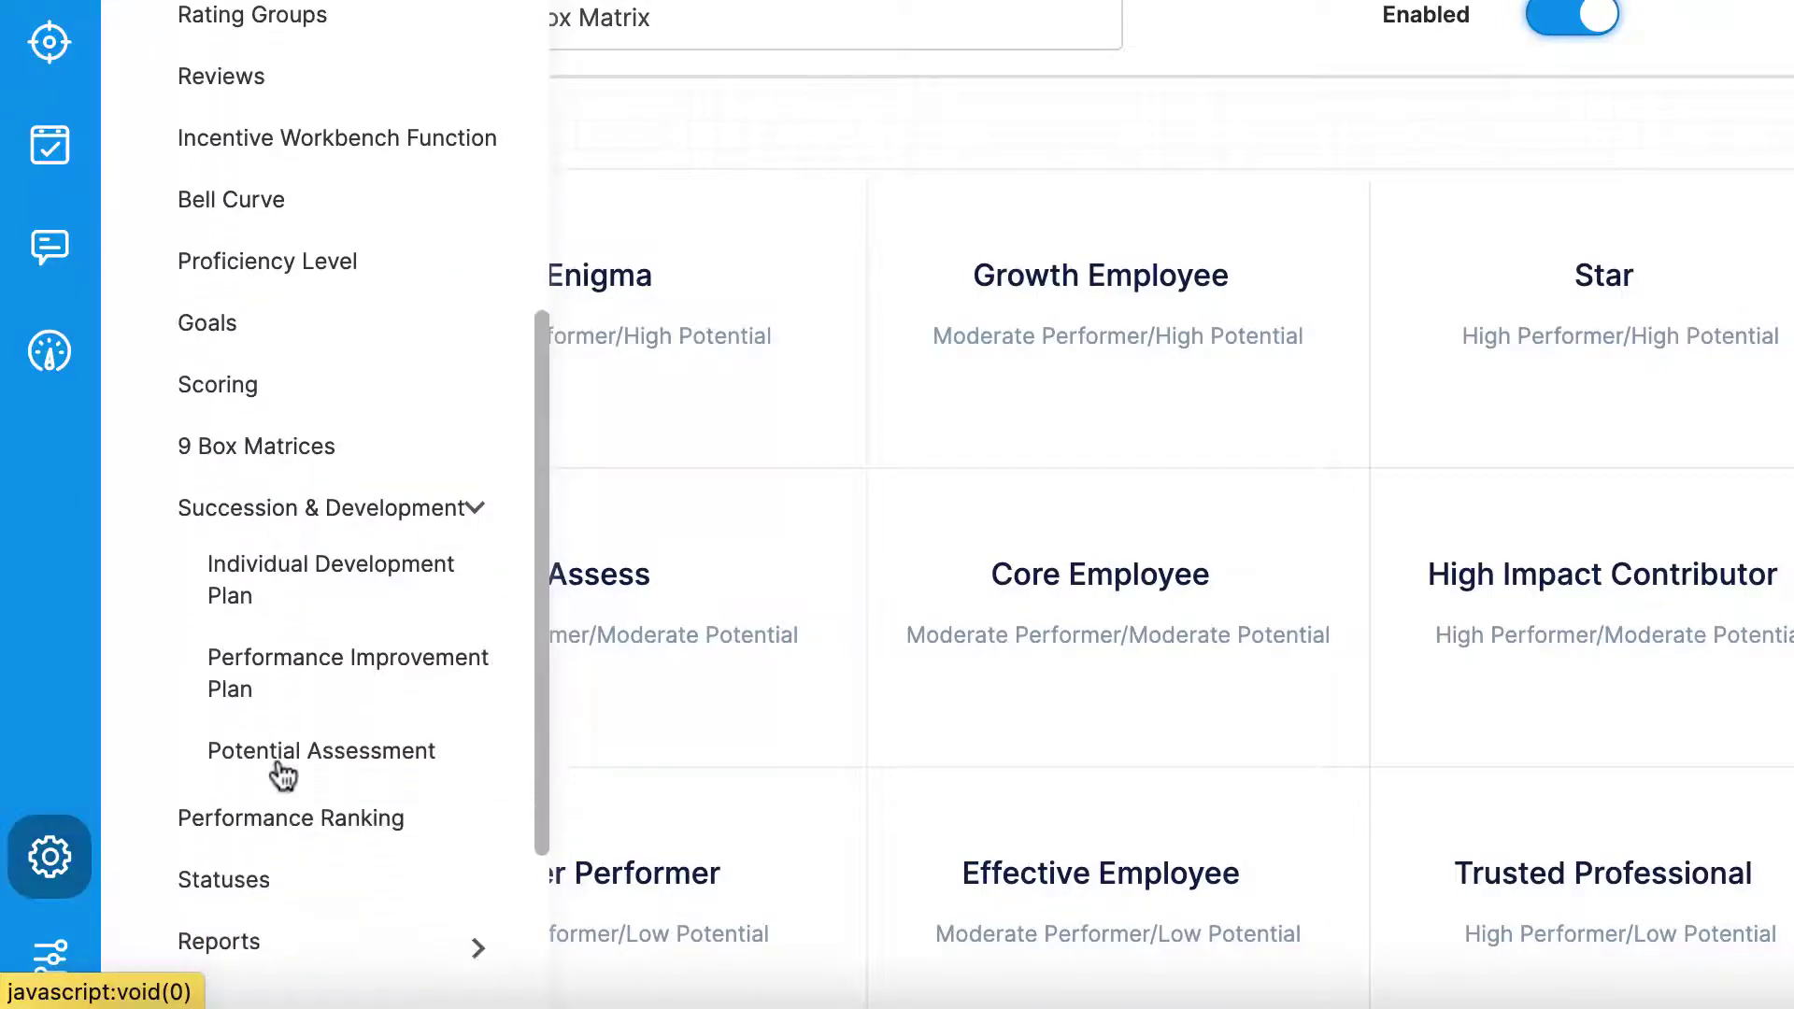
click(330, 510)
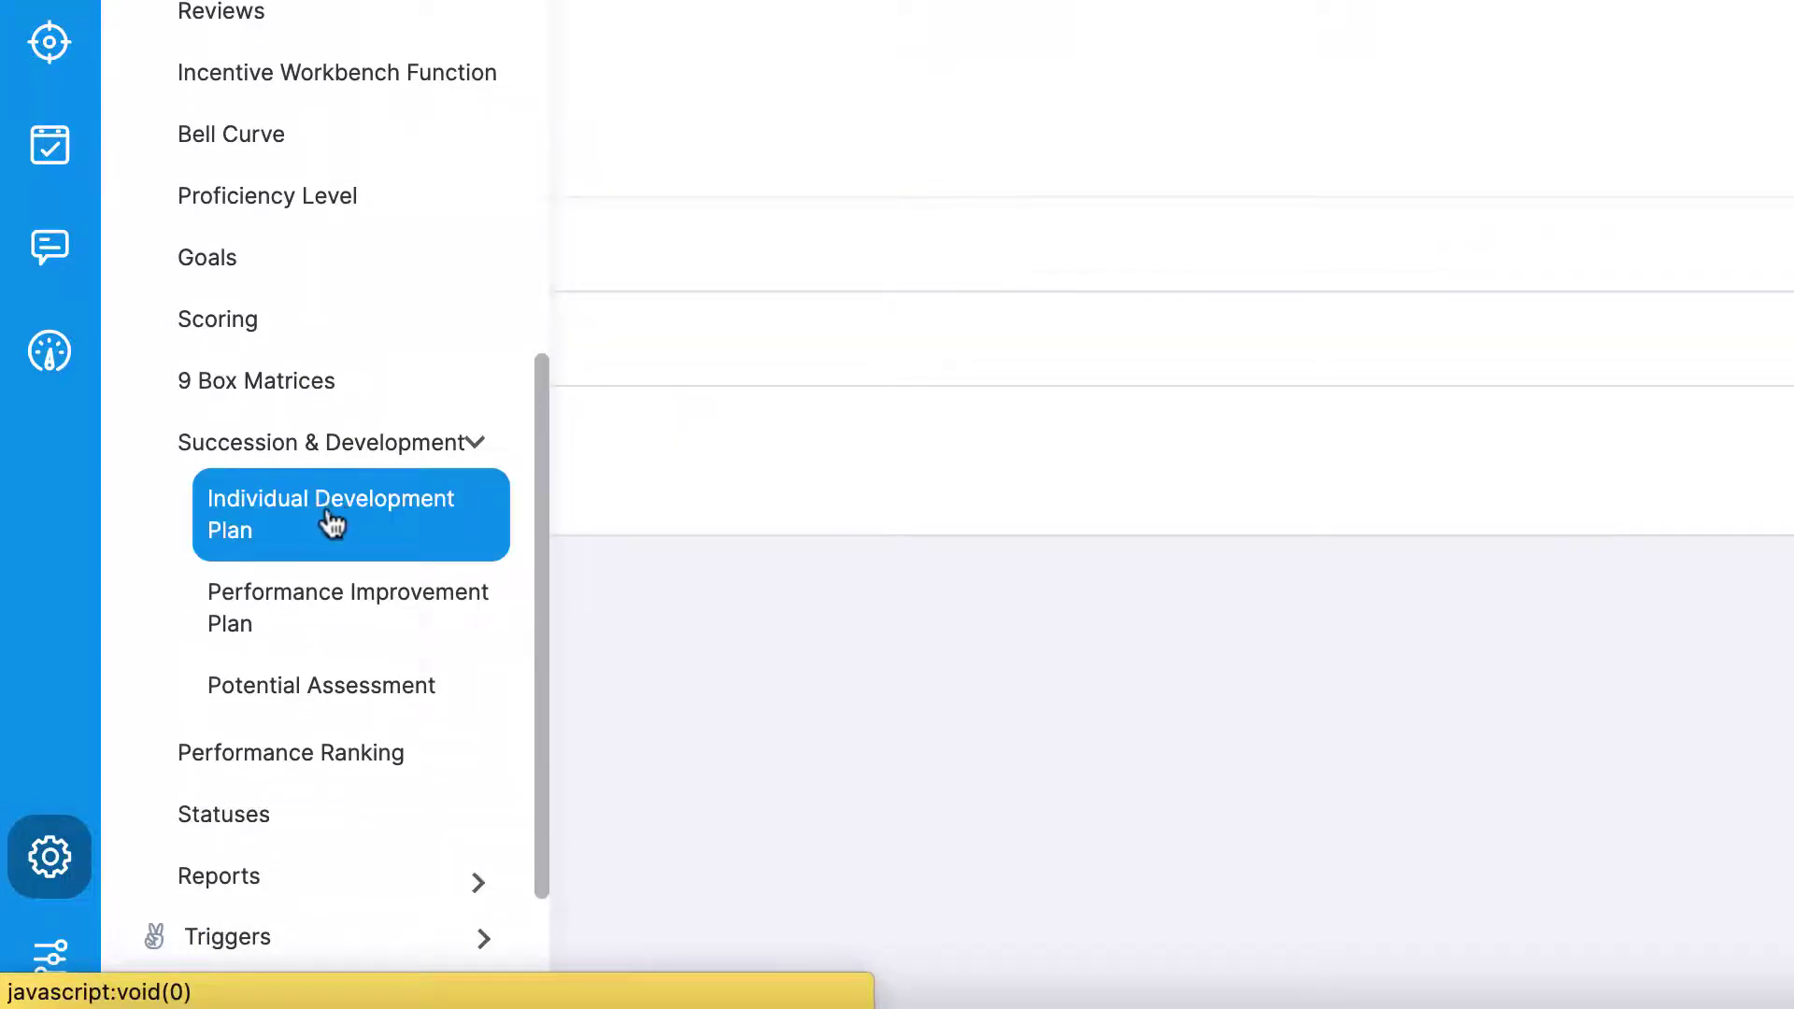
click(322, 617)
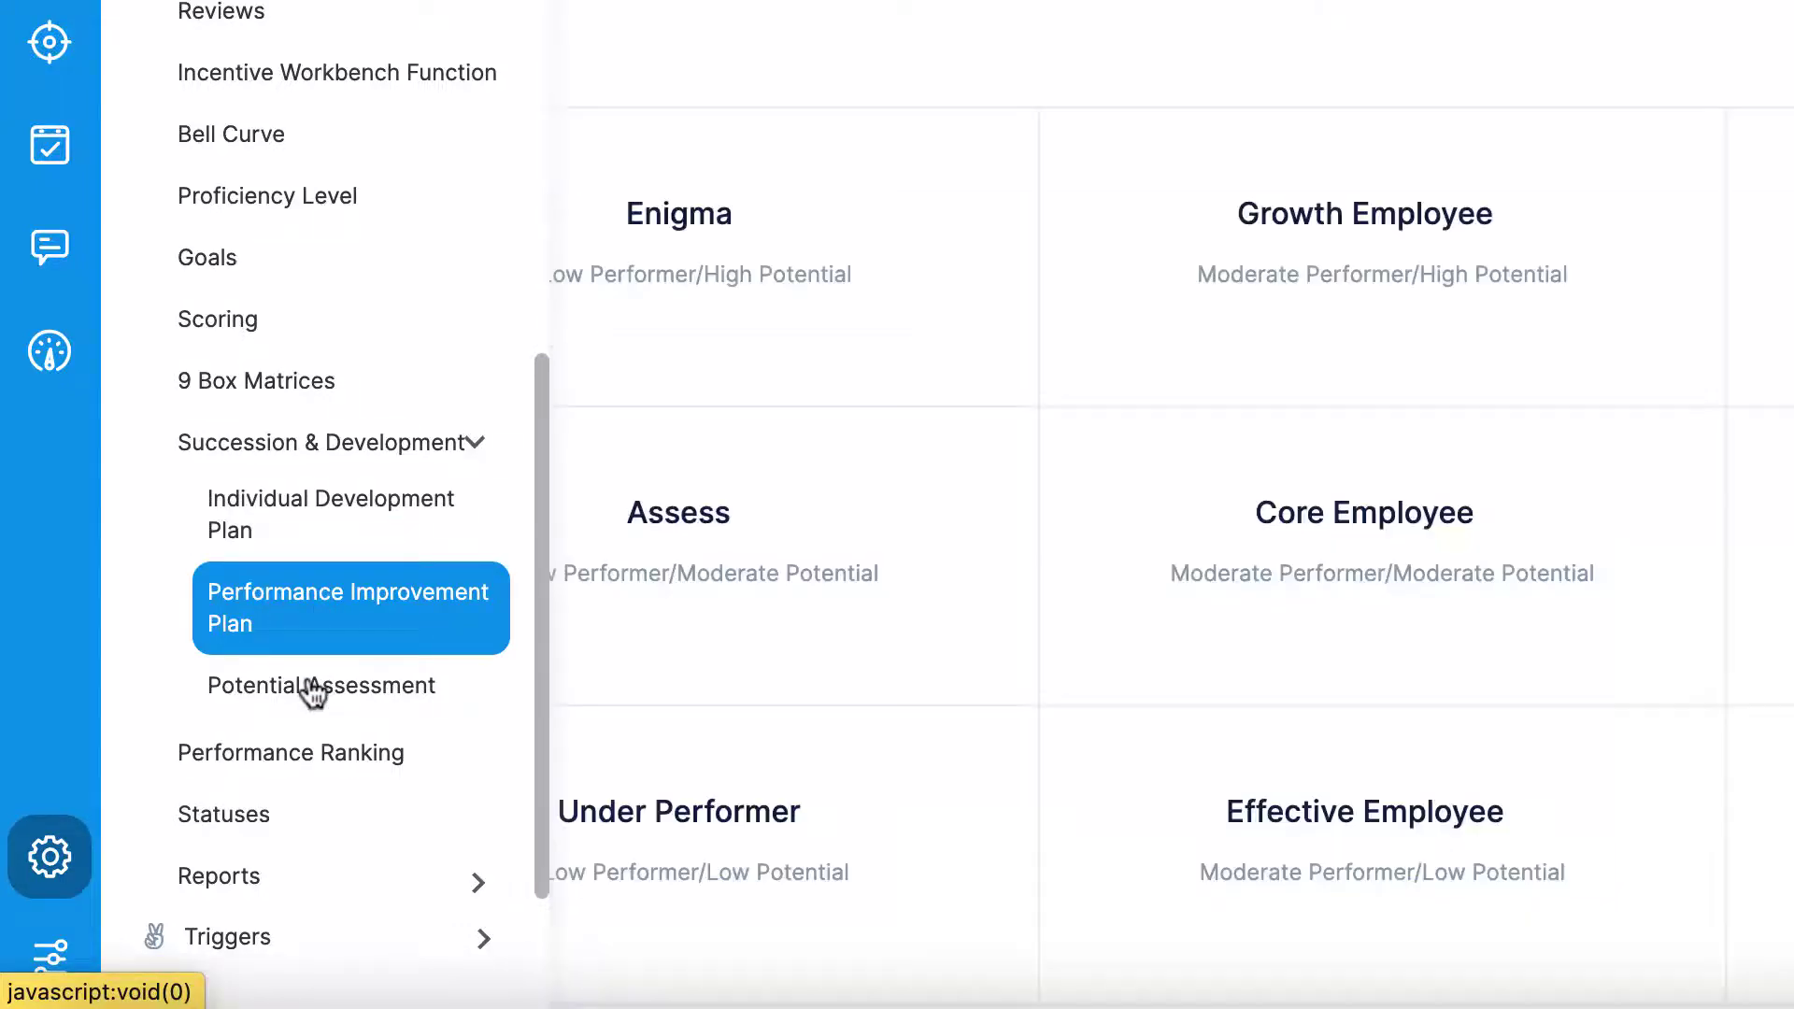
Open the Potential Assessment settings and scroll to its 9 box matrix and potential question
click(313, 691)
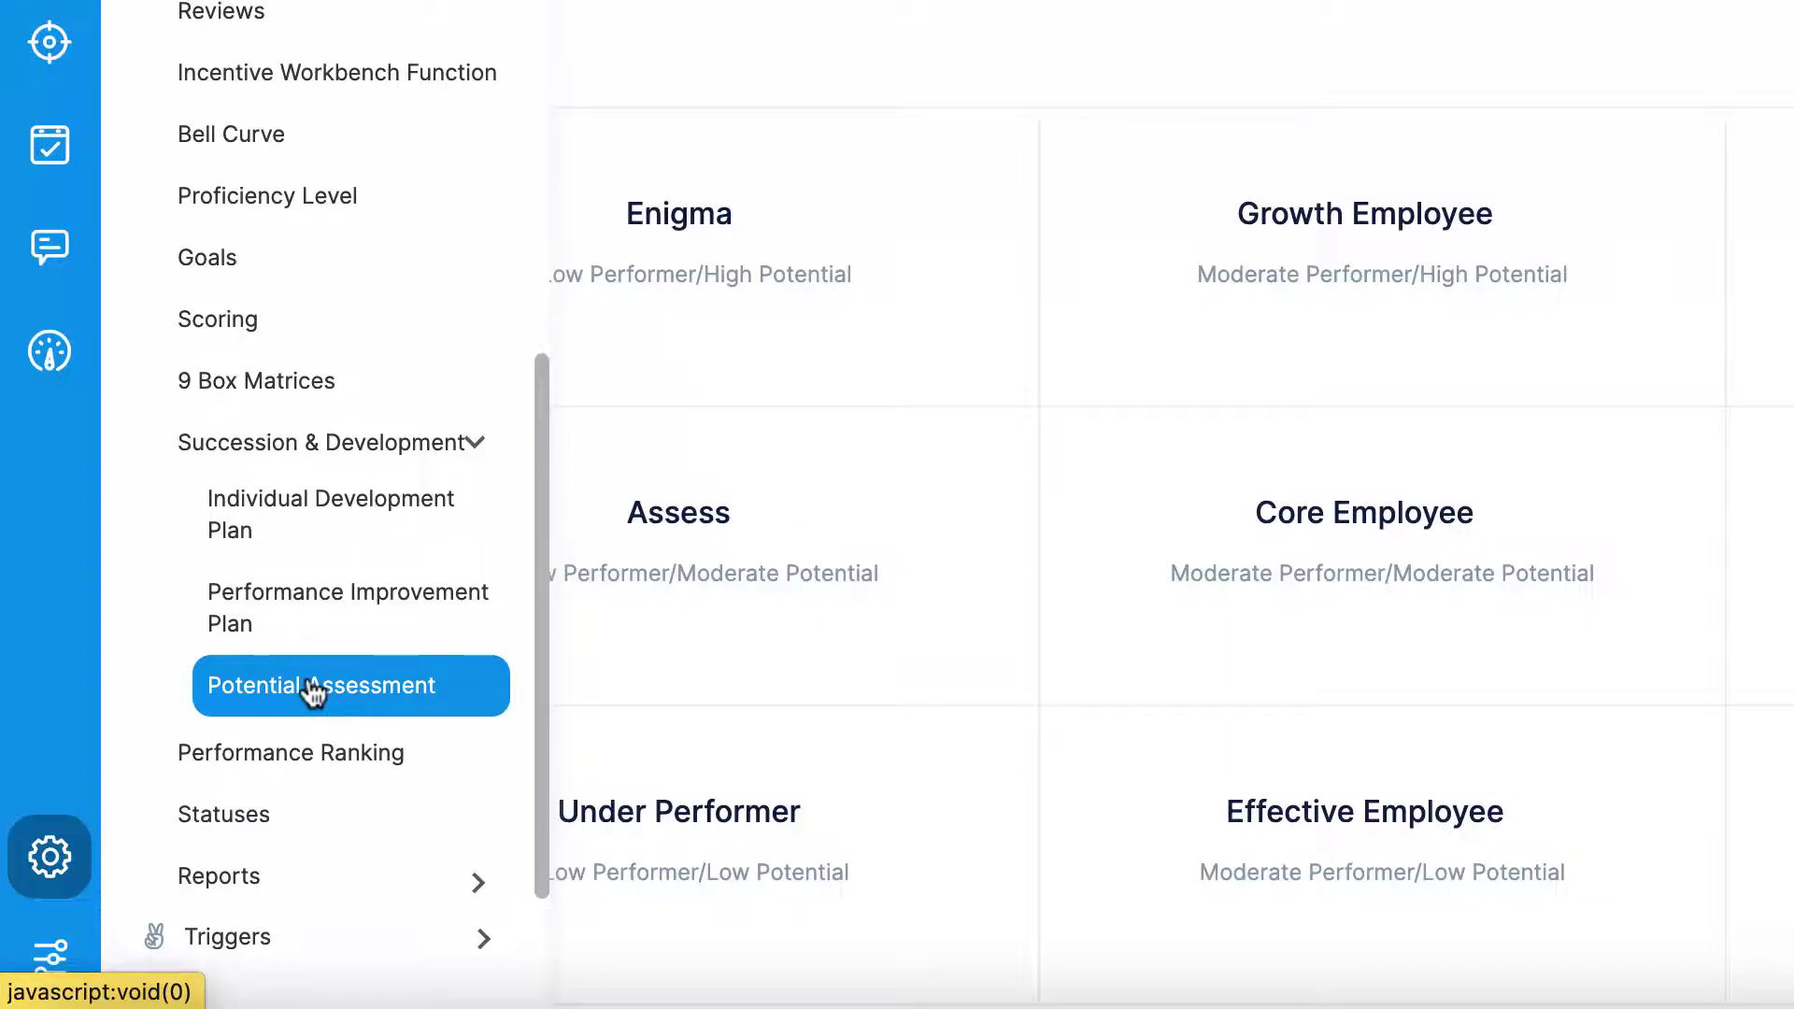
click(433, 525)
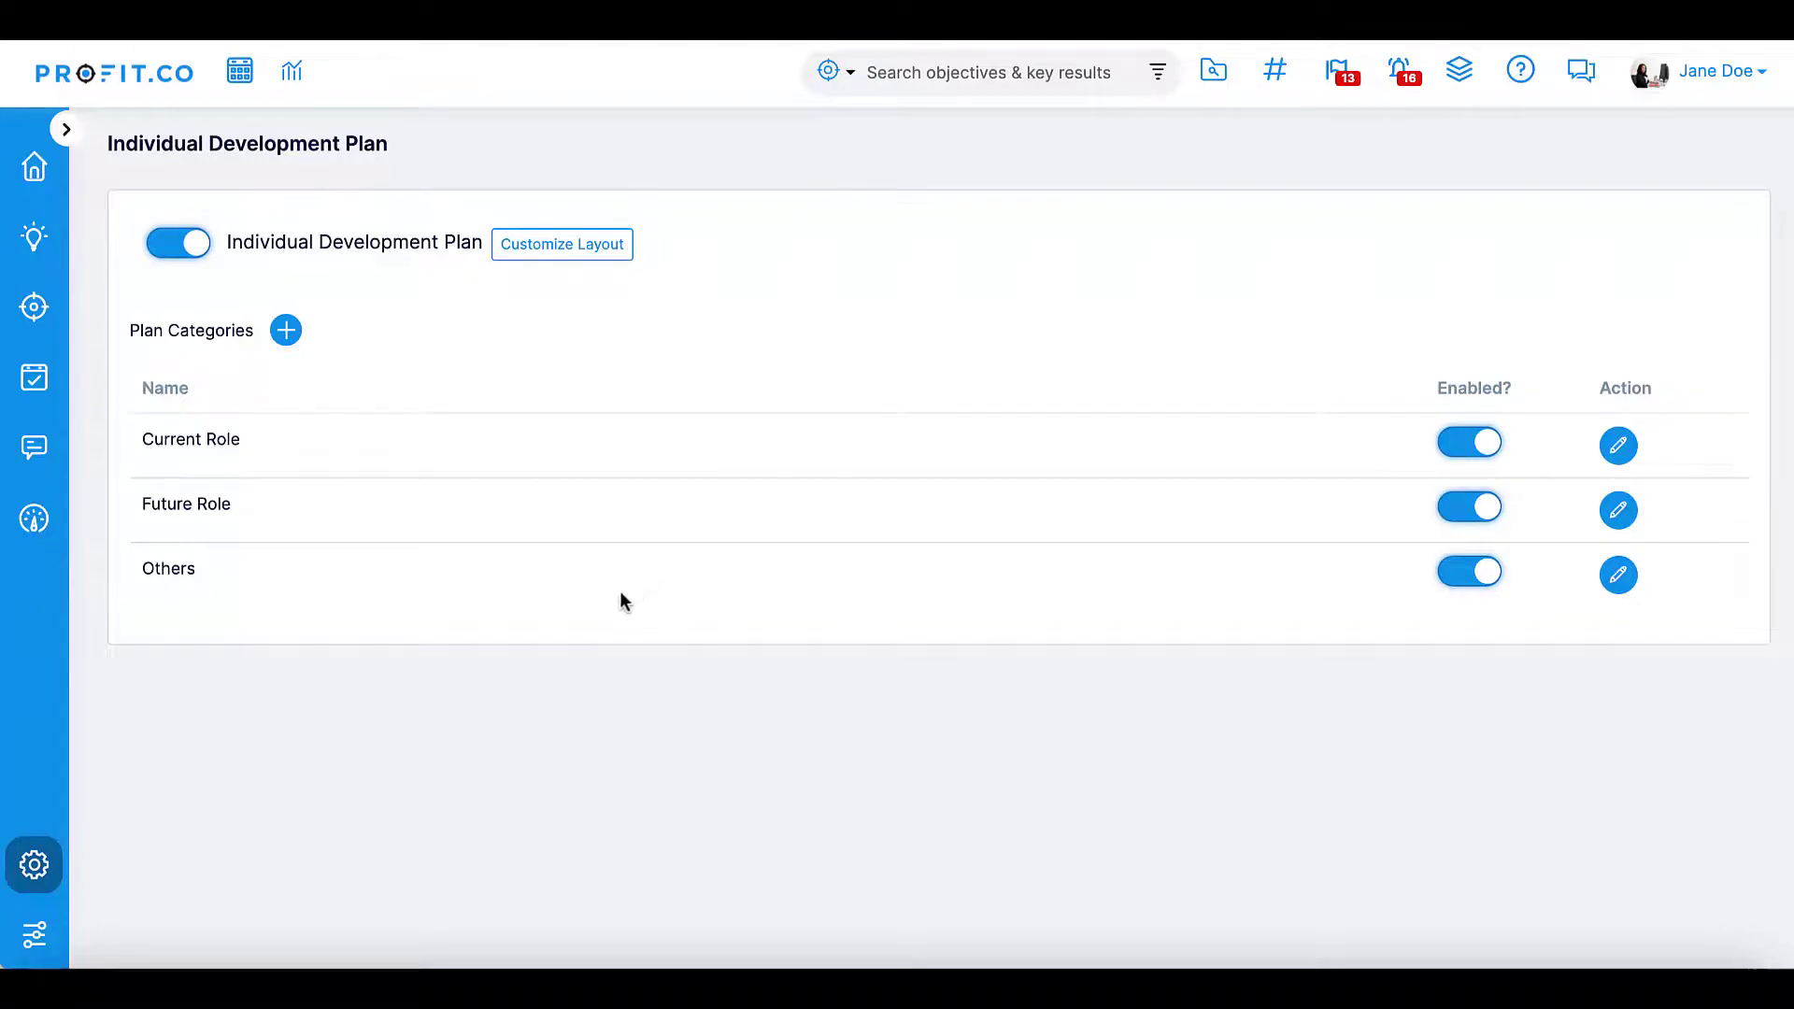
mouse_move(34, 864)
scroll(212, 865, down, 2)
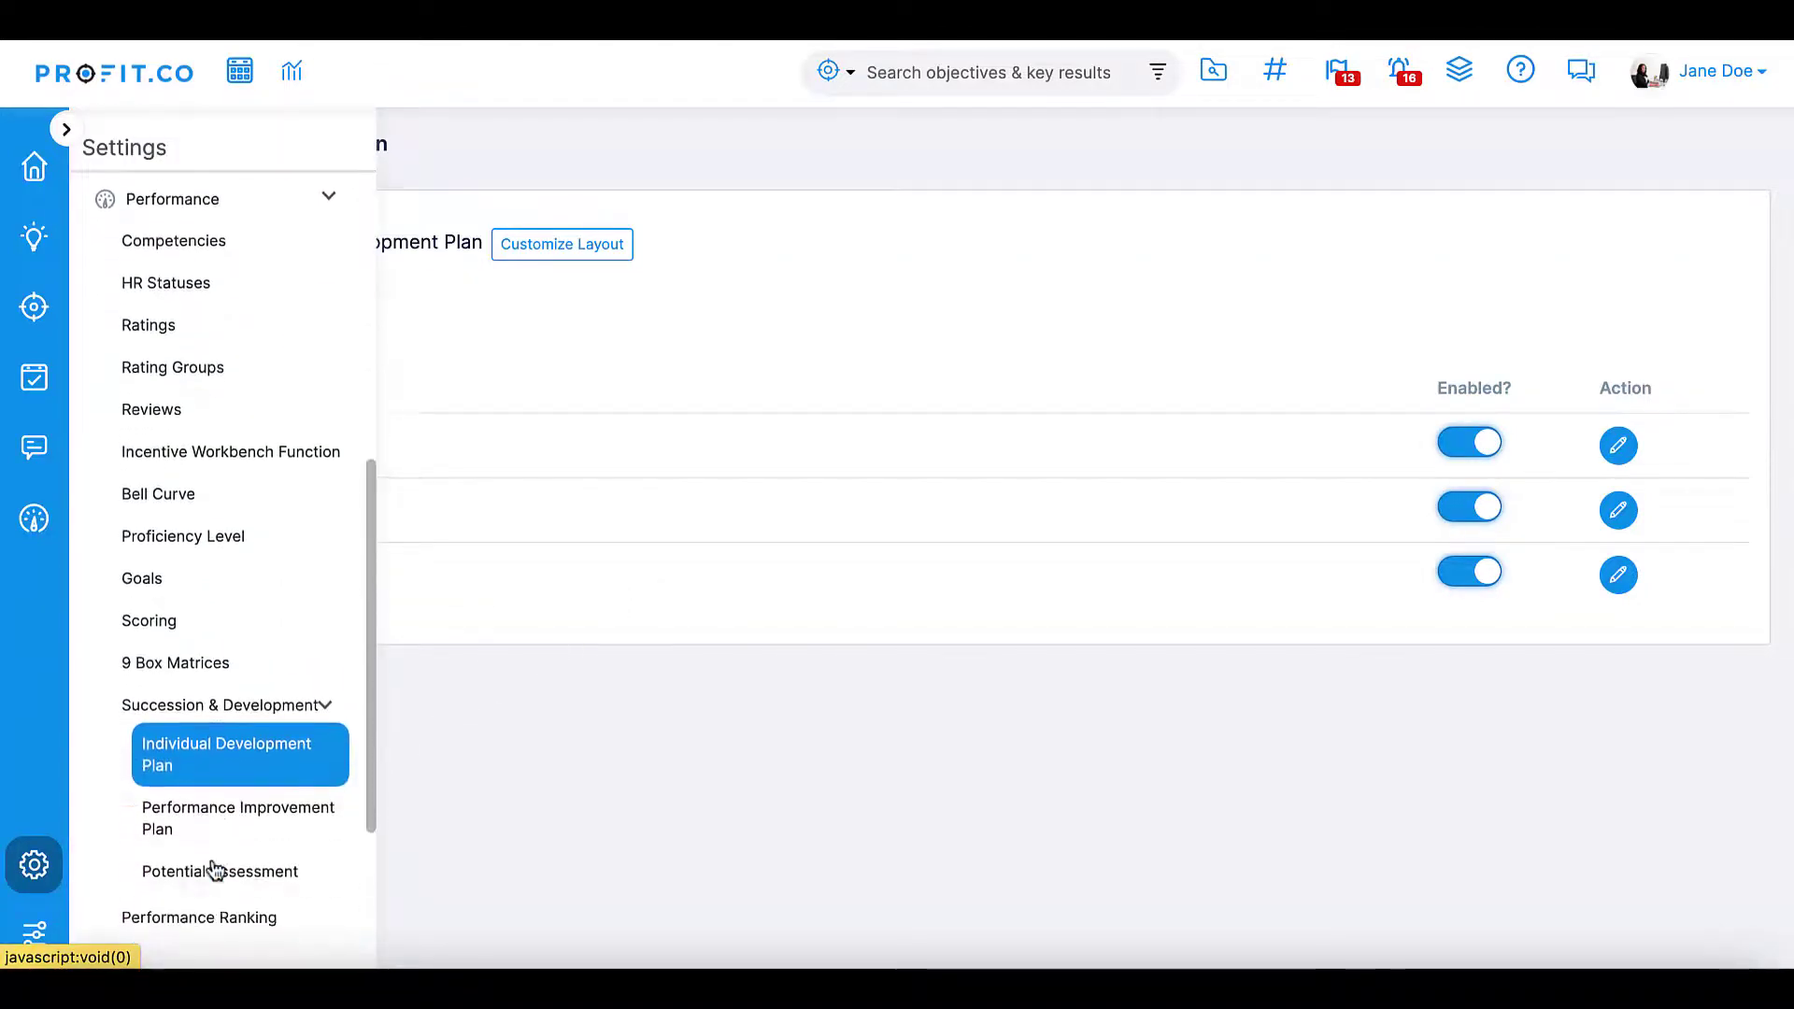
click(214, 871)
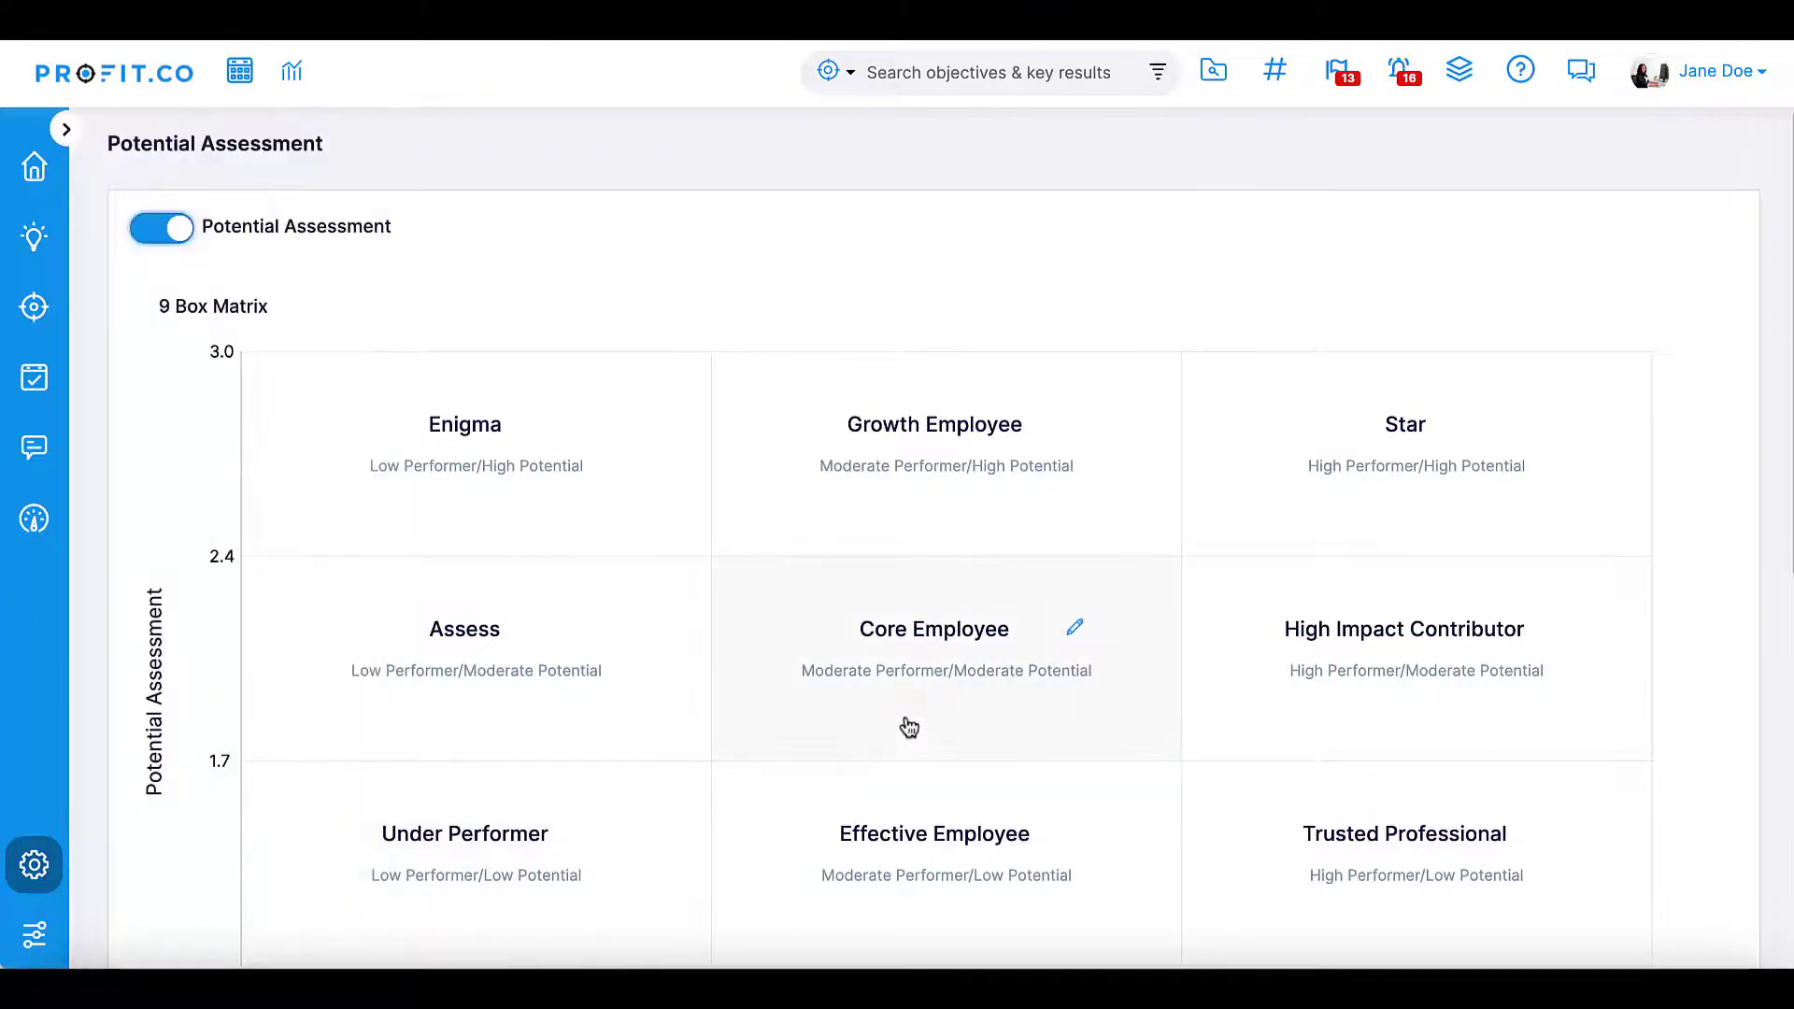
scroll(908, 726, down, 4)
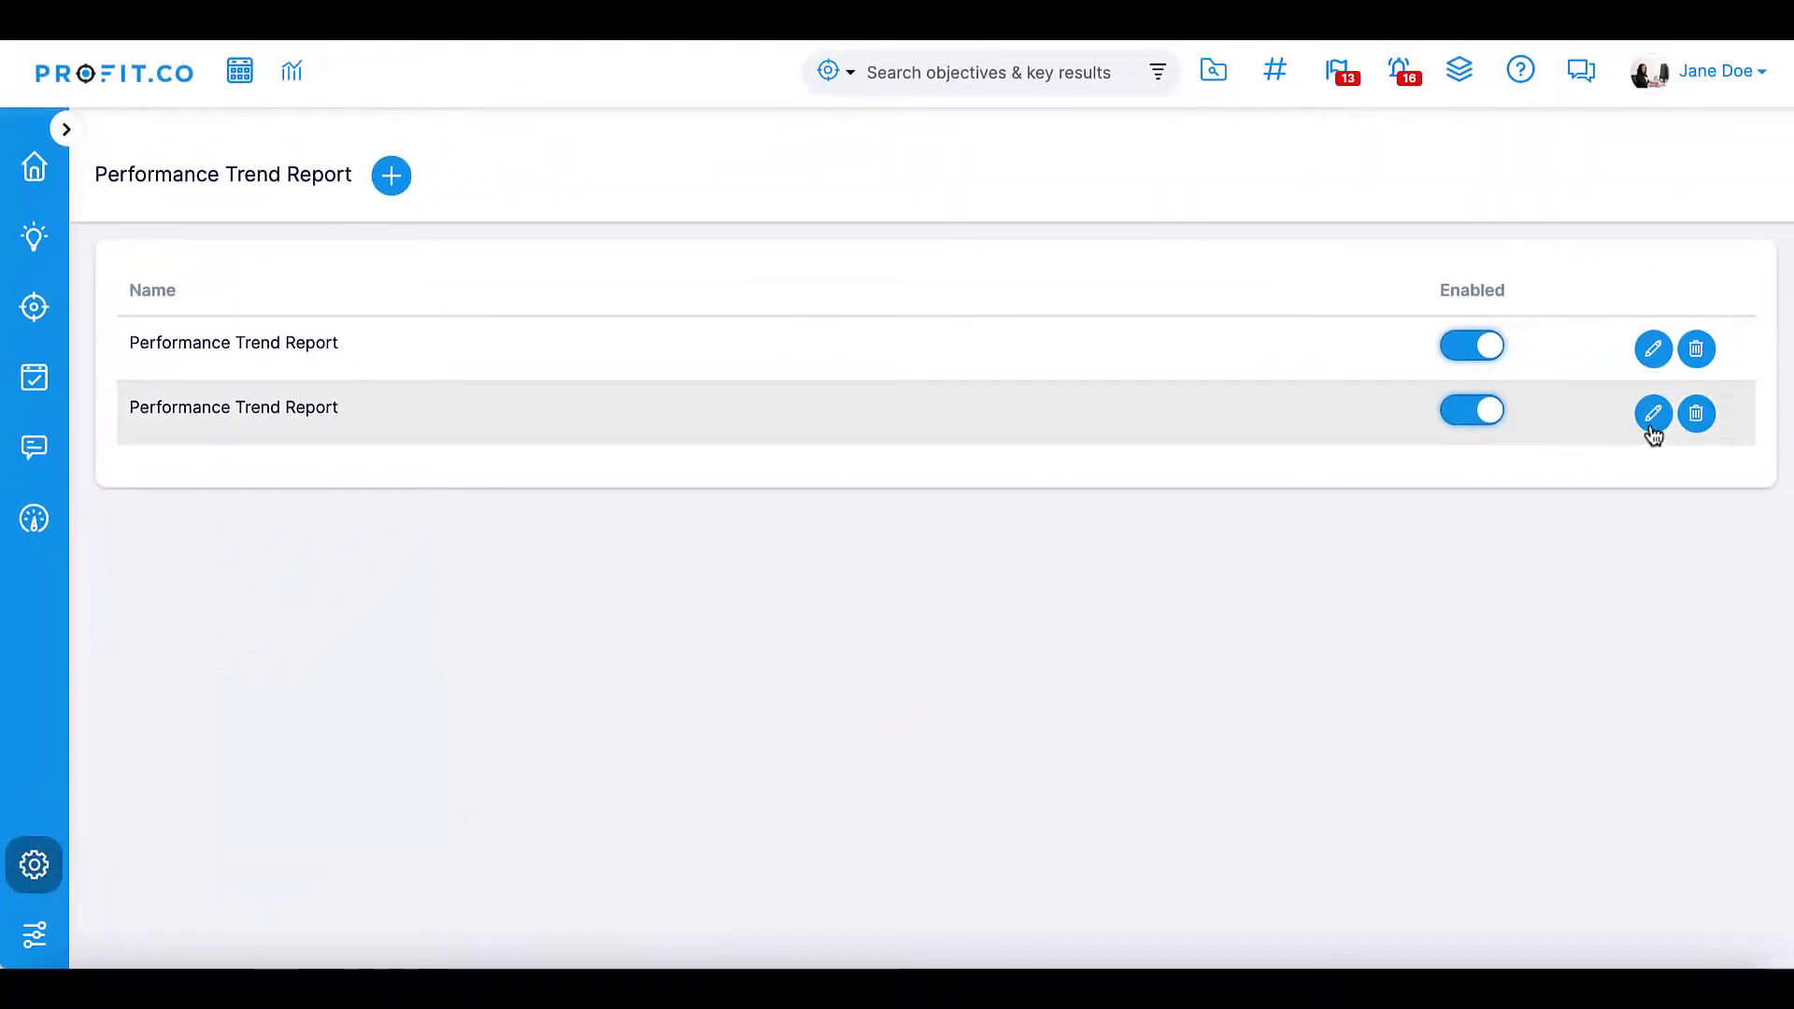
Edit the second Performance Trend Report, review its eight summary columns, and open support chat
click(1653, 413)
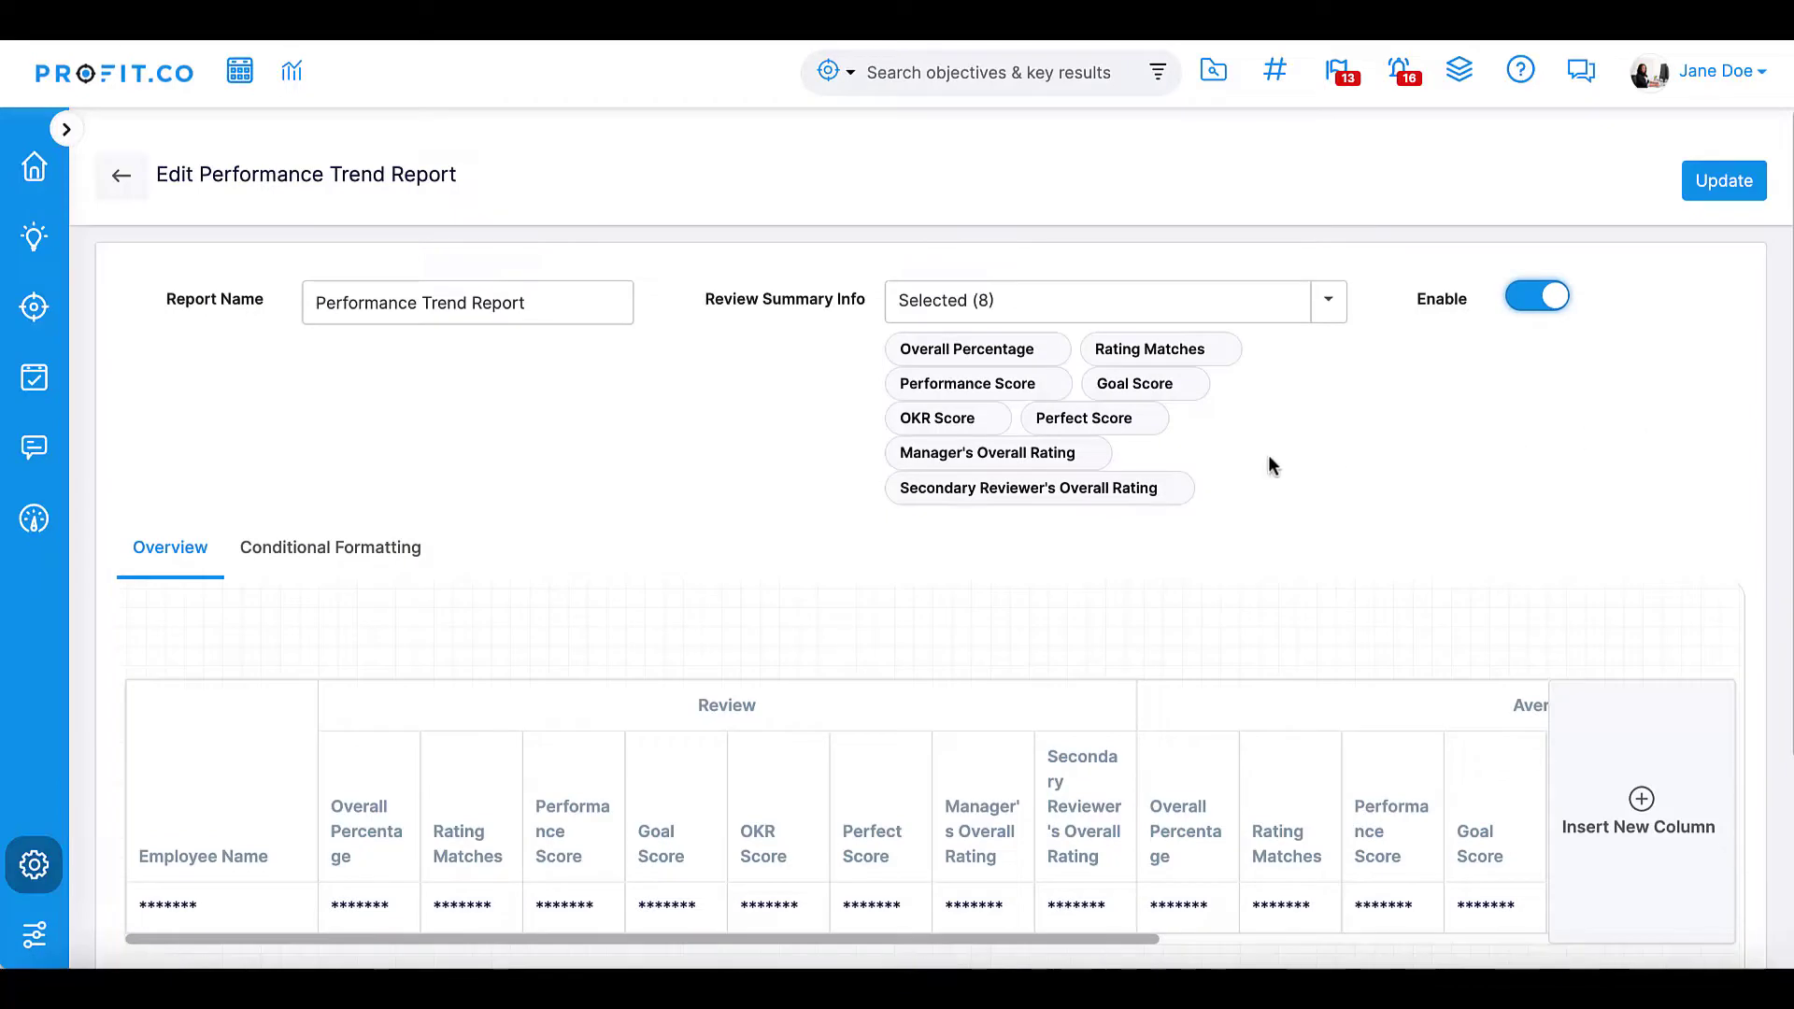
scroll(1268, 464, down, 2)
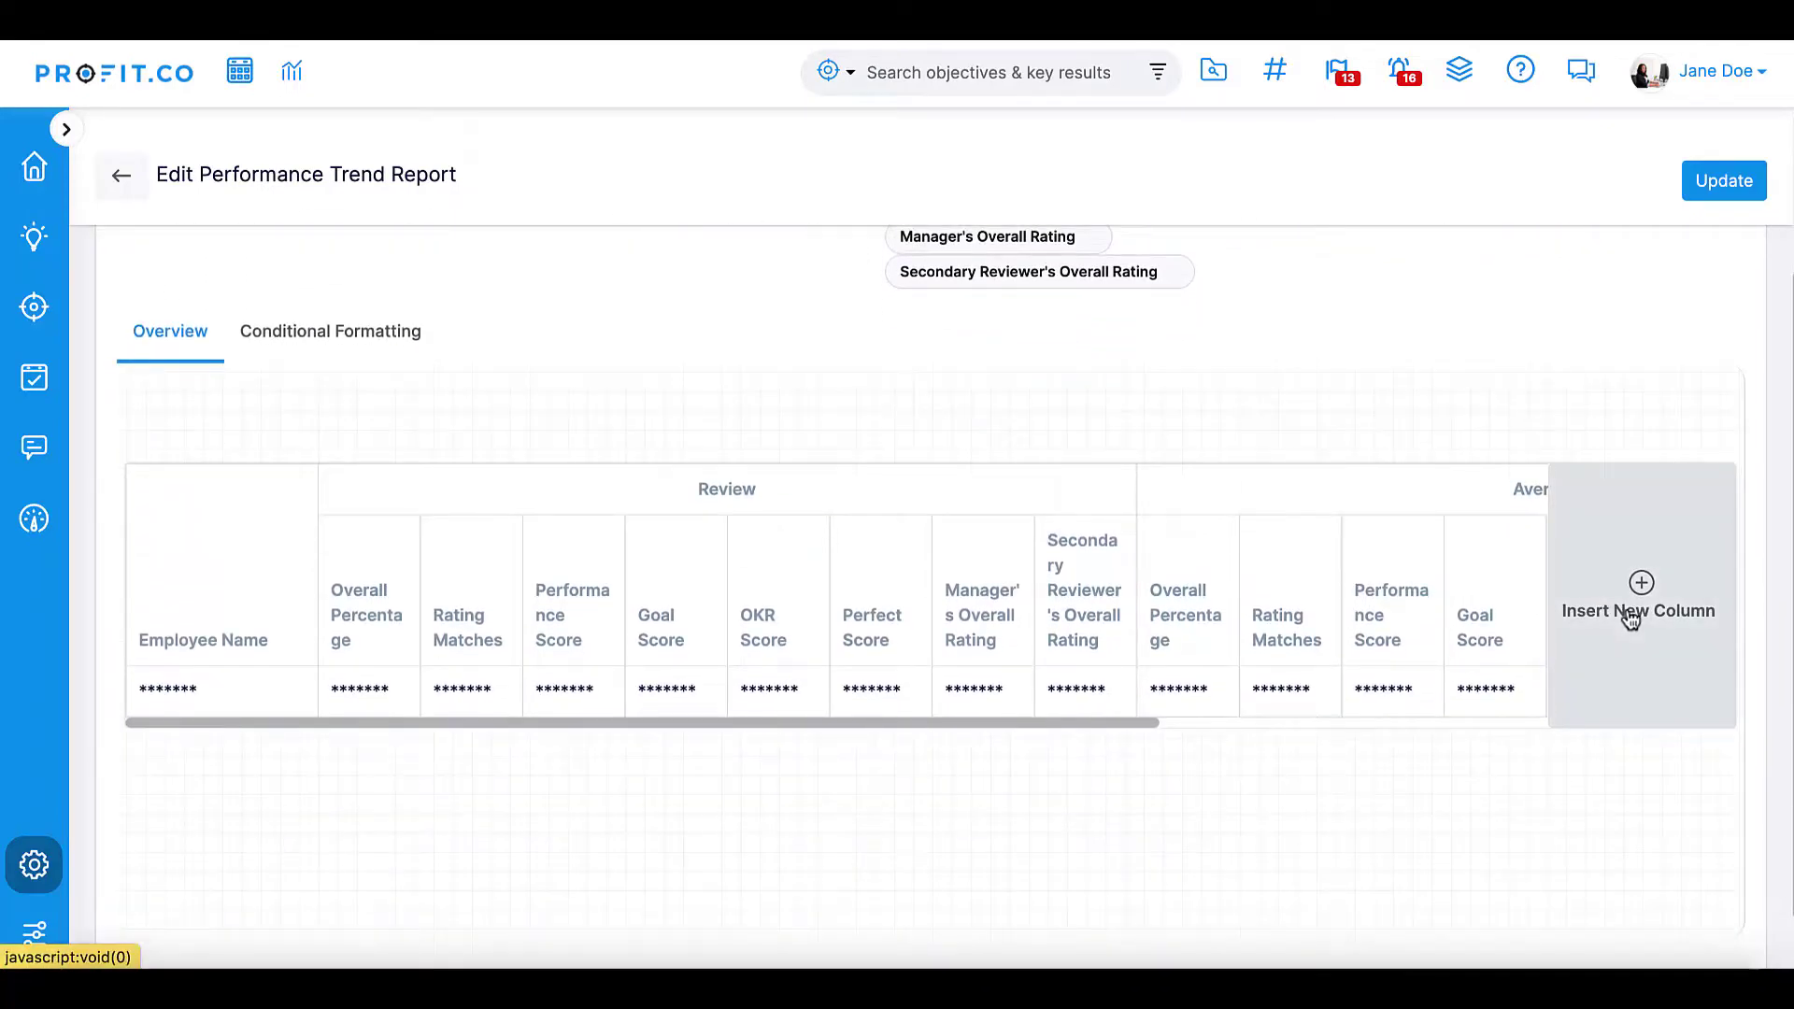
scroll(1278, 435, up, 2)
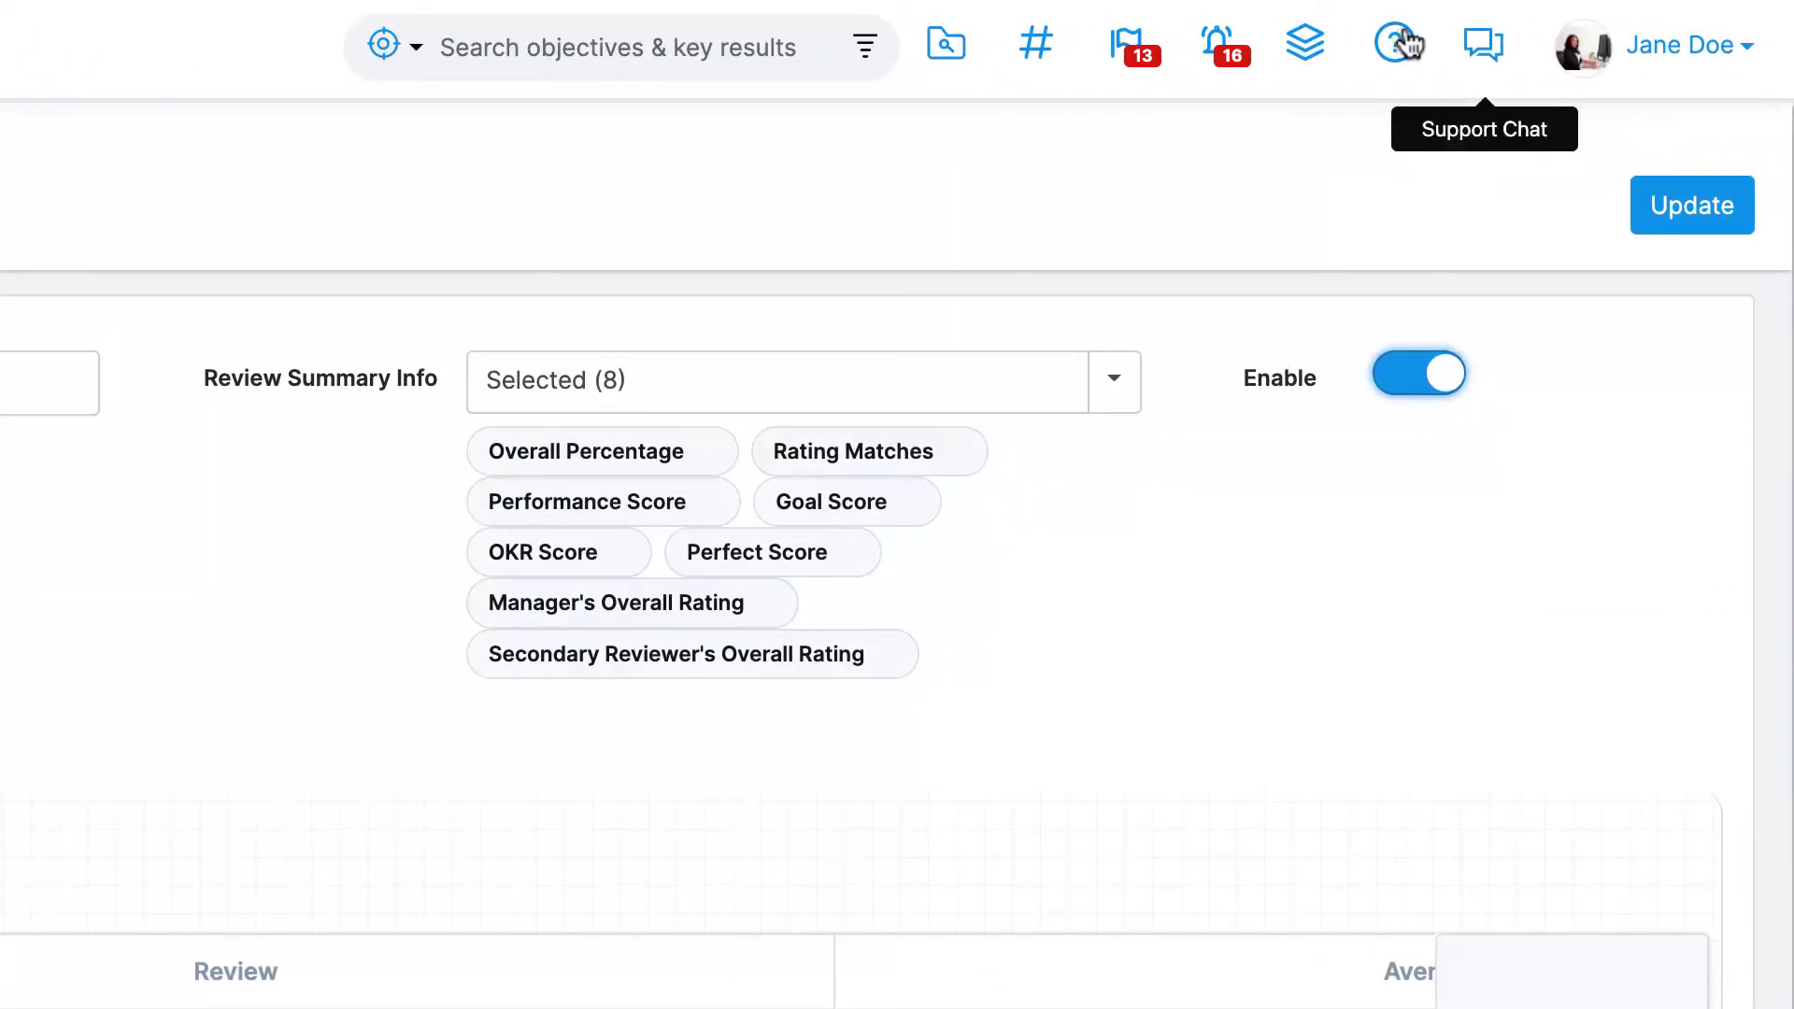
click(1499, 48)
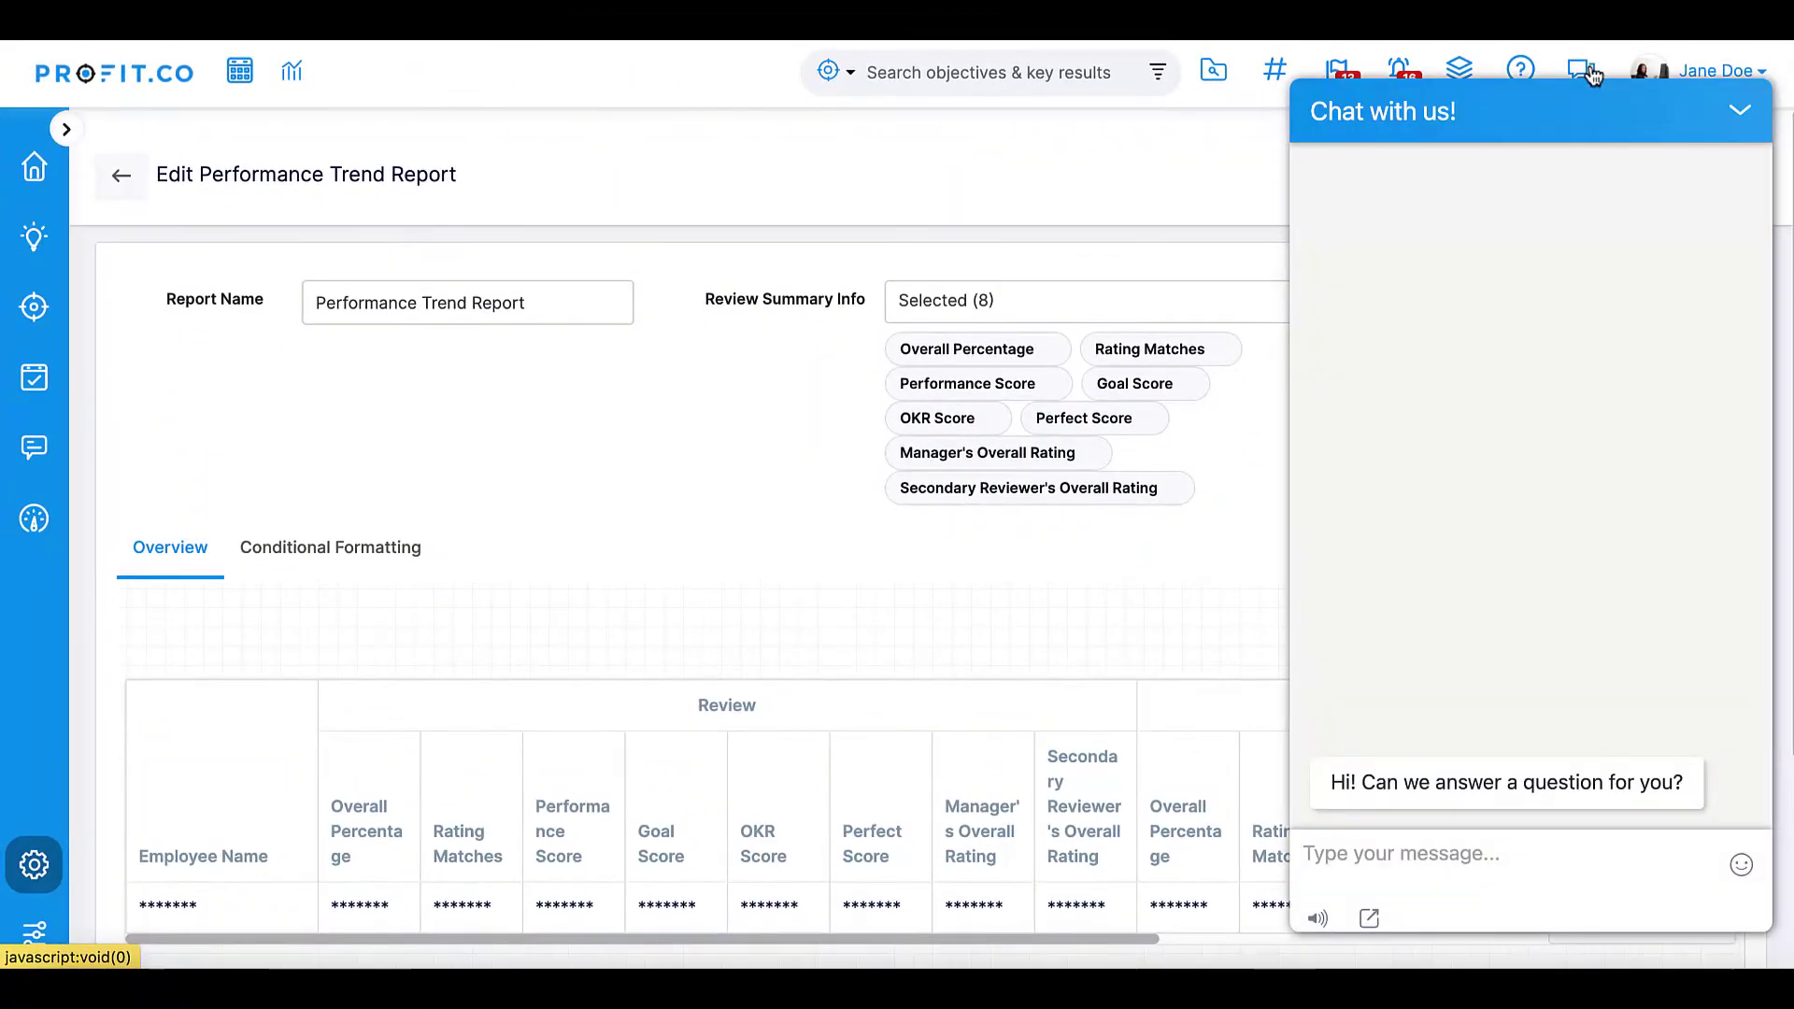